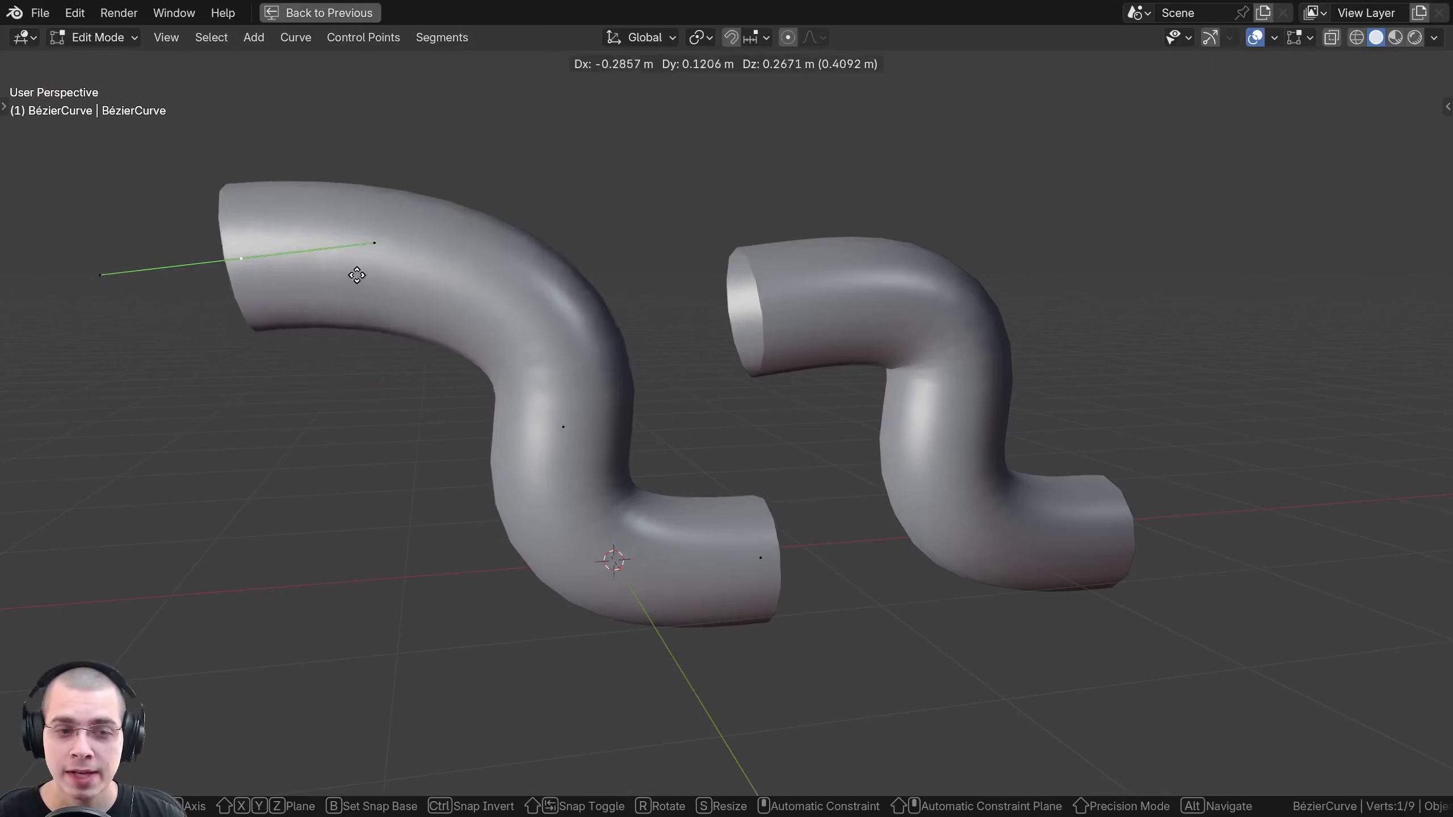
# Leave the curve pipe's control point unmoved and open the second pipe, the mesh, in Edit Mode.
pyautogui.rightClick(566, 249)
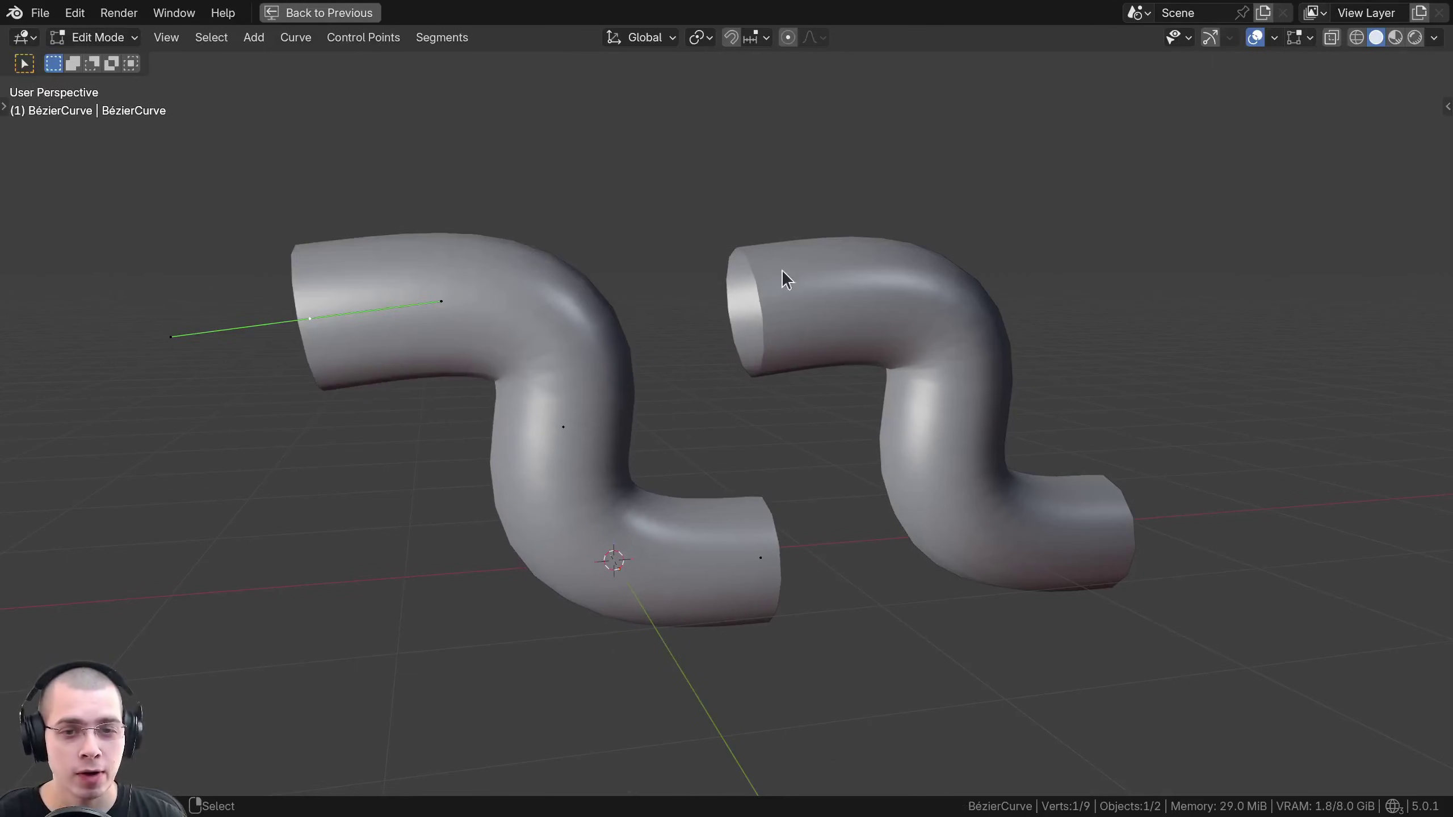
pyautogui.press('Tab')
pyautogui.click(783, 275)
pyautogui.press('Tab')
pyautogui.keyDown('shift'); pyautogui.moveTo(862, 237); pyautogui.dragTo(733, 280, button='middle'); pyautogui.keyUp('shift')
pyautogui.scroll(2, 766, 285)
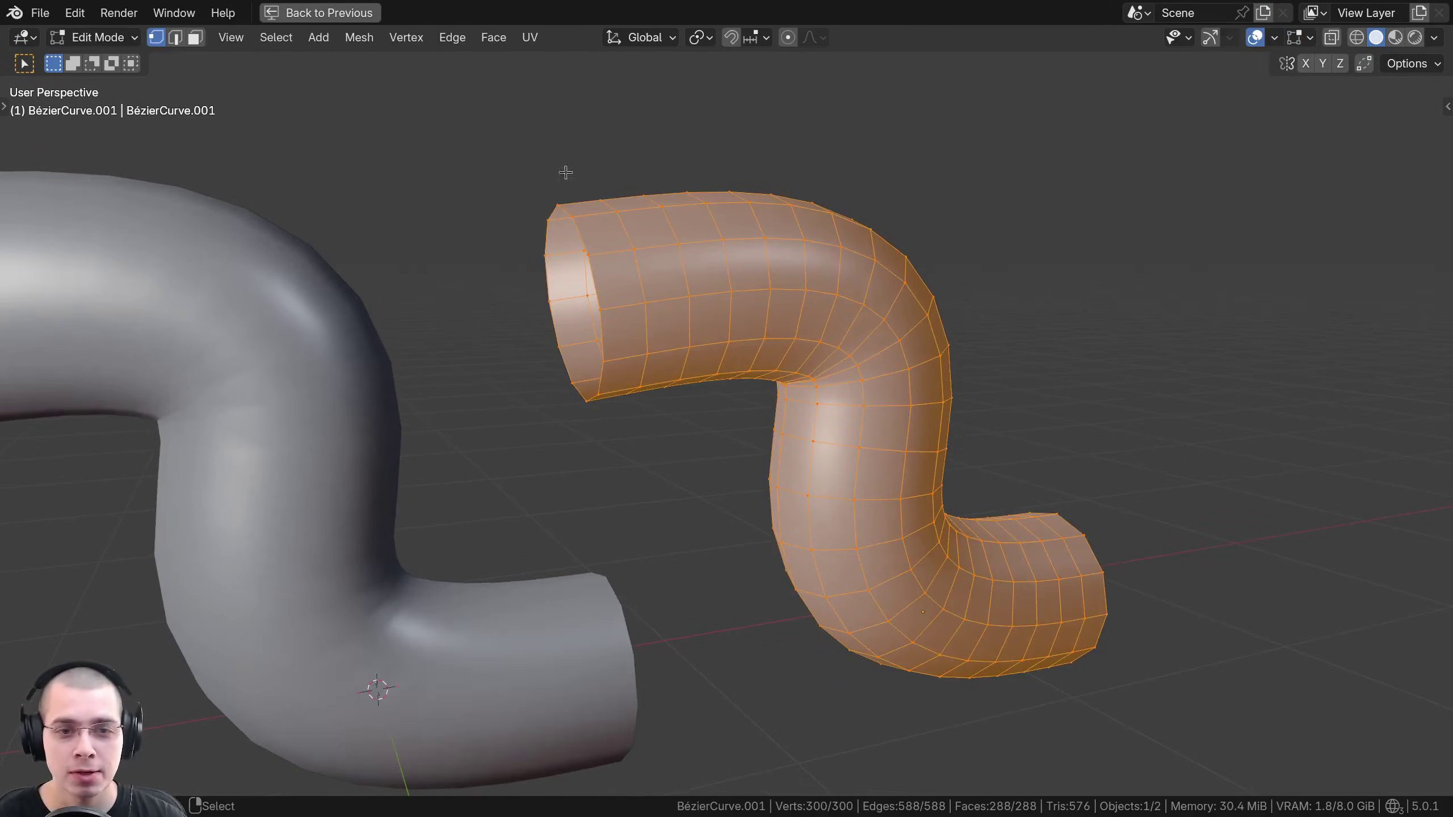
# Examine the mesh pipe's vertices, edges and faces in Edit Mode from several angles, with all geometry selected.
pyautogui.hotkey('alt', 'a')
pyautogui.press('a')
pyautogui.moveTo(767, 314); pyautogui.dragTo(611, 357, button='middle')
pyautogui.press('Tab')
pyautogui.scroll(-2, 670, 360)
pyautogui.press('Tab')
pyautogui.scroll(1, 670, 363)
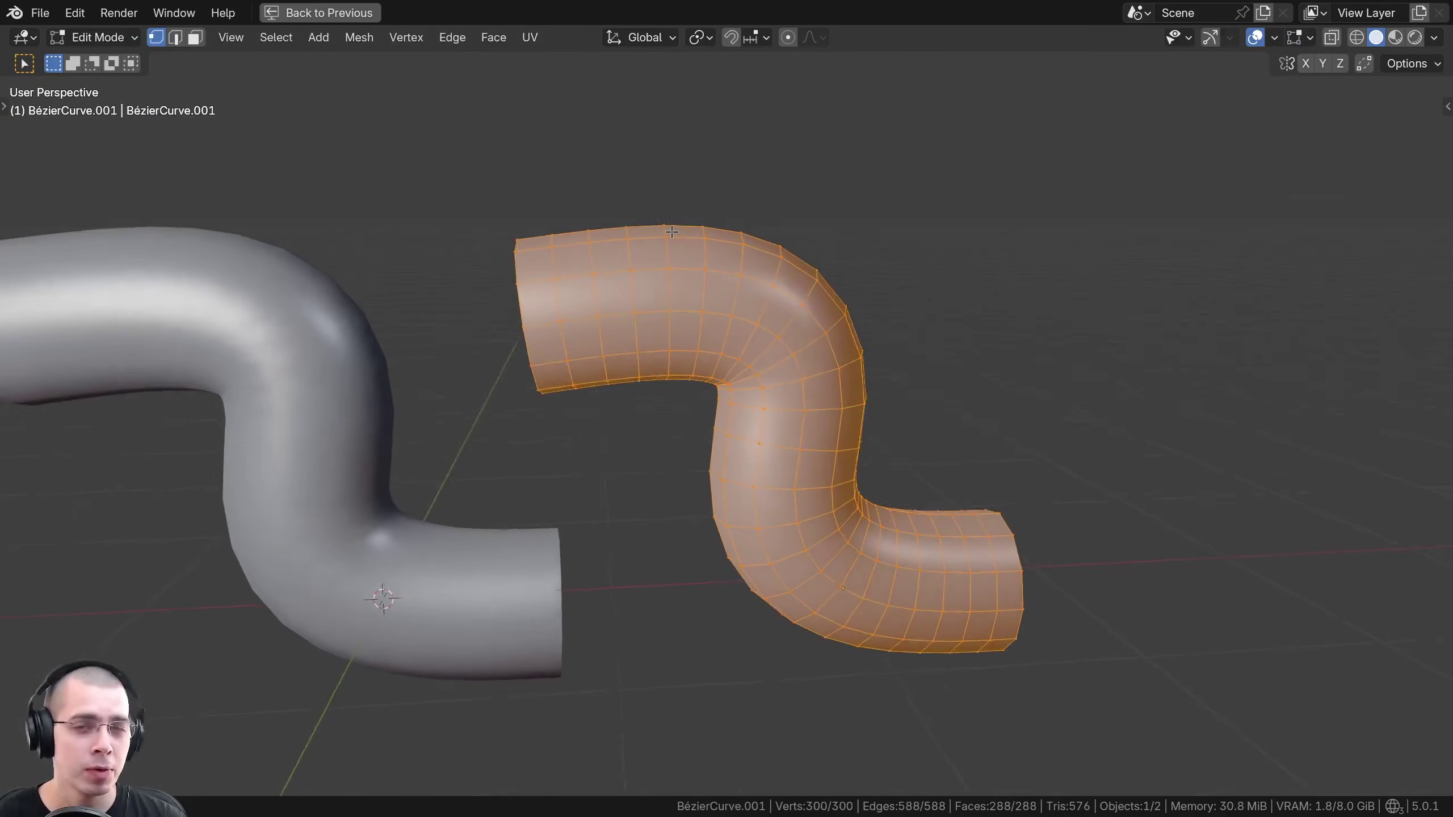
pyautogui.moveTo(680, 235)
pyautogui.mouseDown(button='middle')
pyautogui.moveTo(635, 201)
pyautogui.moveTo(706, 189)
pyautogui.moveTo(736, 201)
pyautogui.moveTo(680, 246)
pyautogui.mouseUp(button='middle')
pyautogui.scroll(2, 590, 246)
pyautogui.scroll(-1, 587, 254)
pyautogui.moveTo(587, 253); pyautogui.dragTo(725, 449, button='middle')
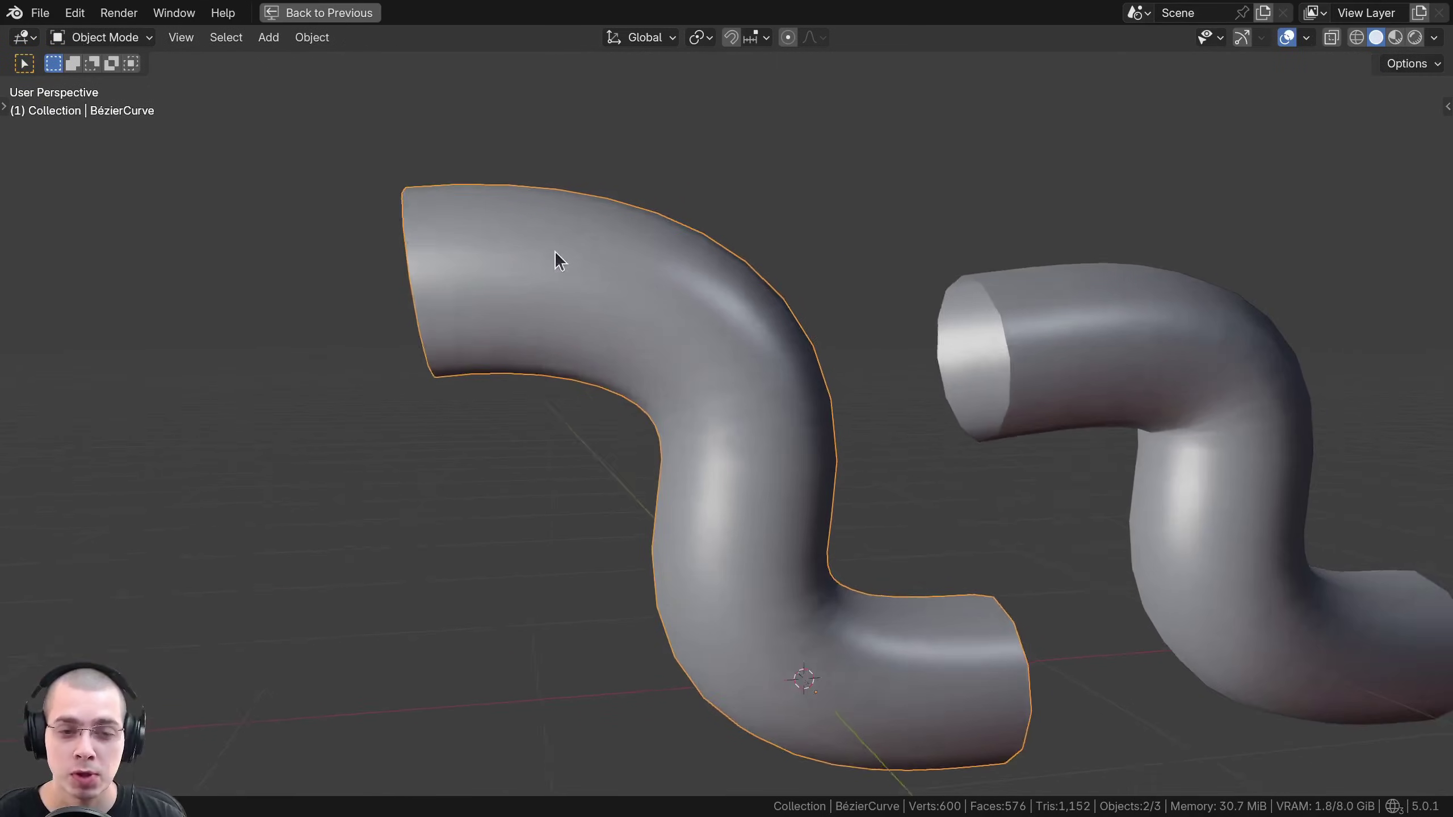
# Move the end control point of the curve pipe in Edit Mode to reshape its upper bend.
pyautogui.press('Tab')
pyautogui.moveTo(558, 259); pyautogui.dragTo(571, 349, button='middle')
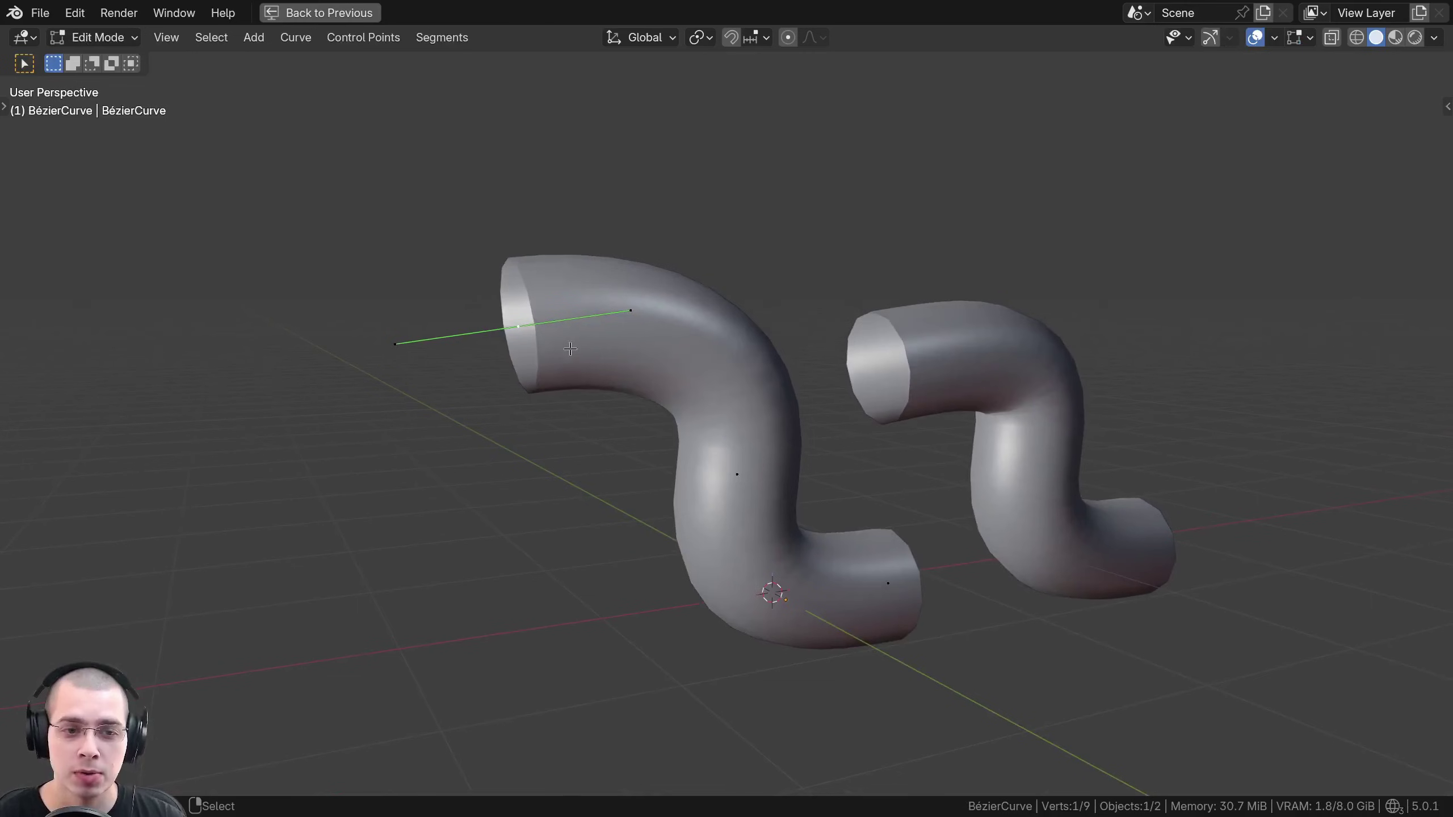
pyautogui.press('g')
pyautogui.click(595, 327)
pyautogui.scroll(3, 595, 327)
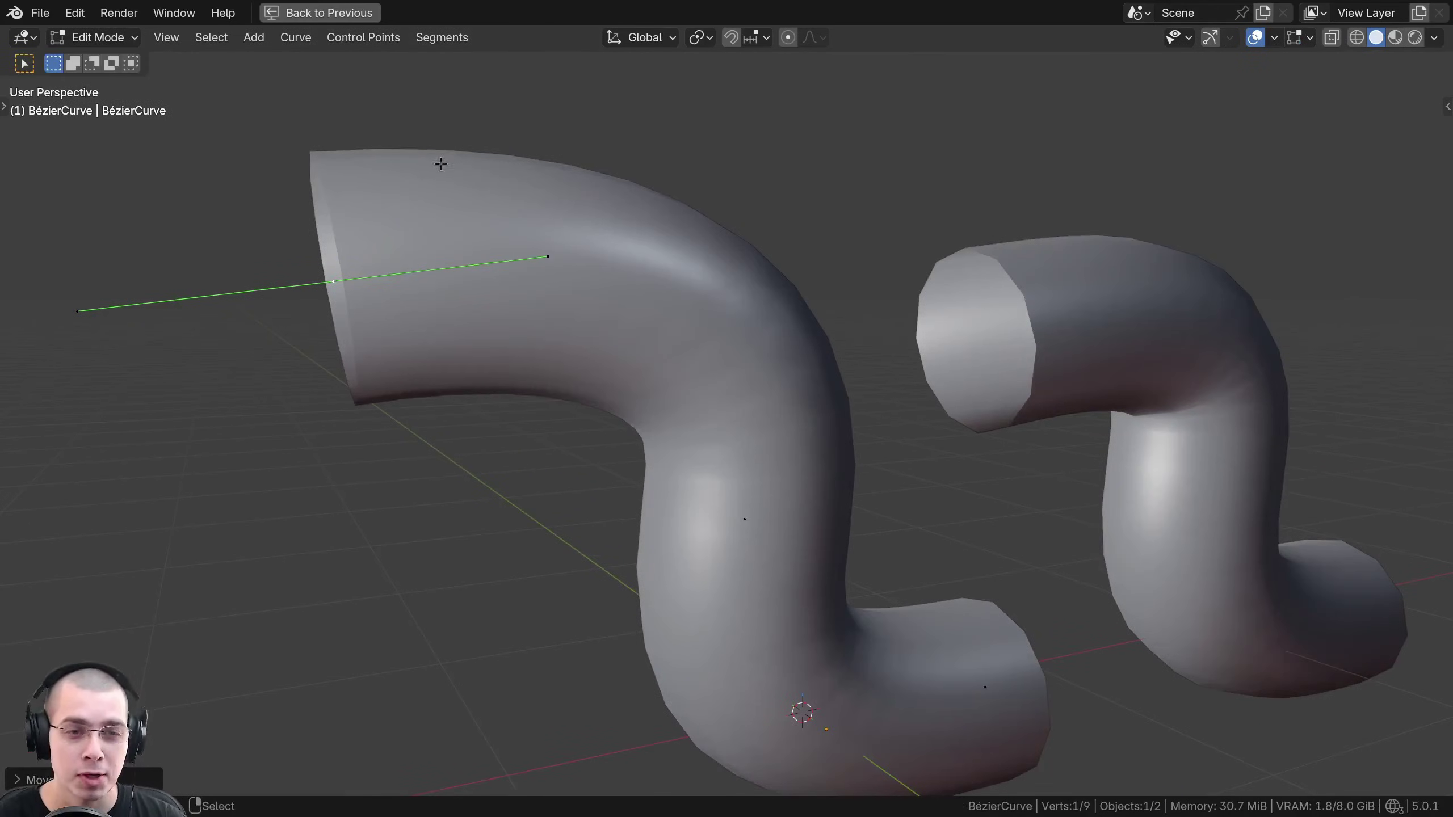
pyautogui.moveTo(763, 403); pyautogui.dragTo(752, 402, button='middle')
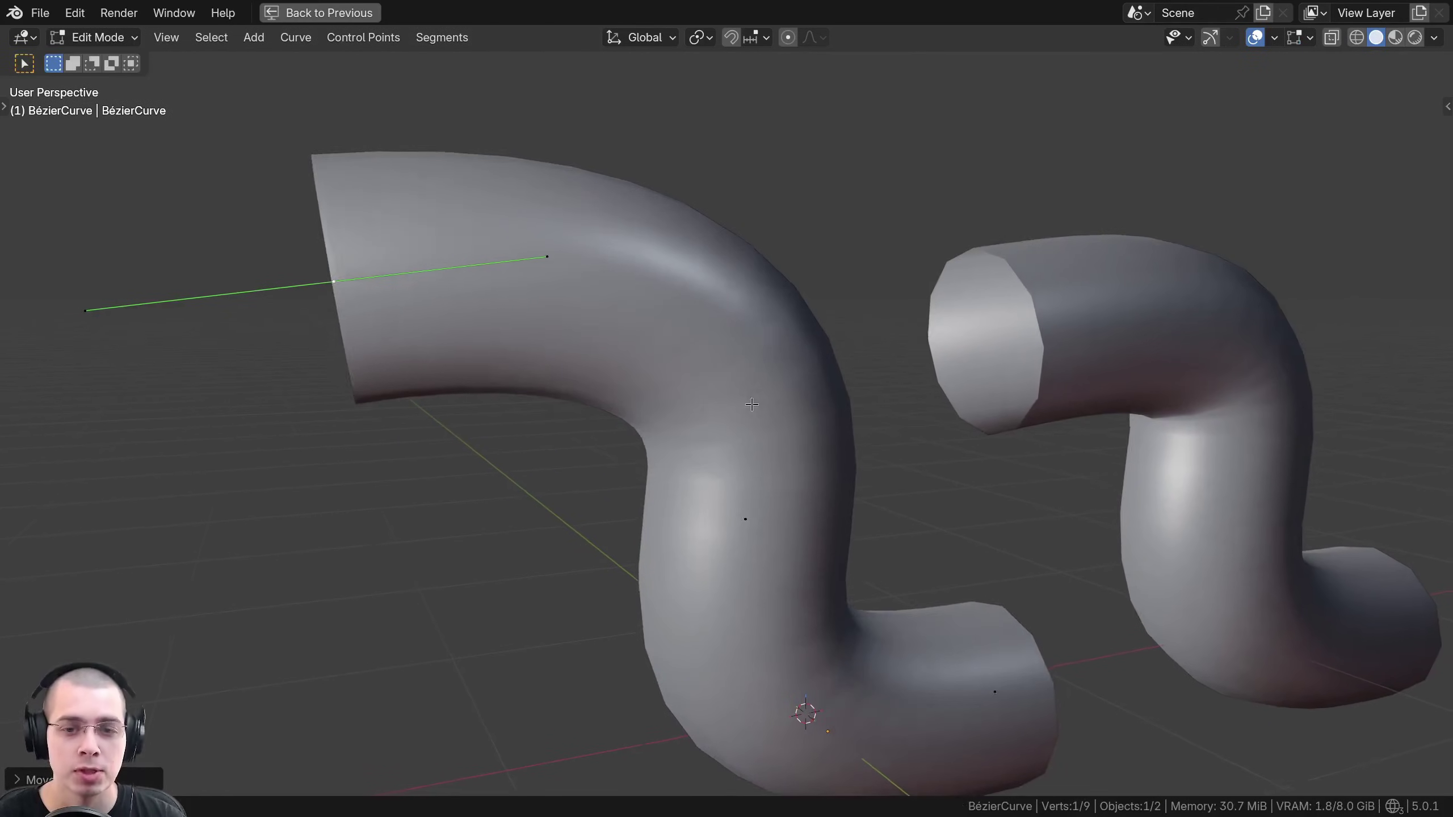
# Switch from the curve pipe to the mesh pipe and open its geometry in Edit Mode.
pyautogui.press('Tab')
pyautogui.click(961, 400)
pyautogui.keyDown('shift'); pyautogui.moveTo(961, 401); pyautogui.dragTo(566, 415, button='middle'); pyautogui.keyUp('shift')
pyautogui.scroll(1, 558, 309)
pyautogui.press('Tab')
pyautogui.scroll(-5, 748, 365)
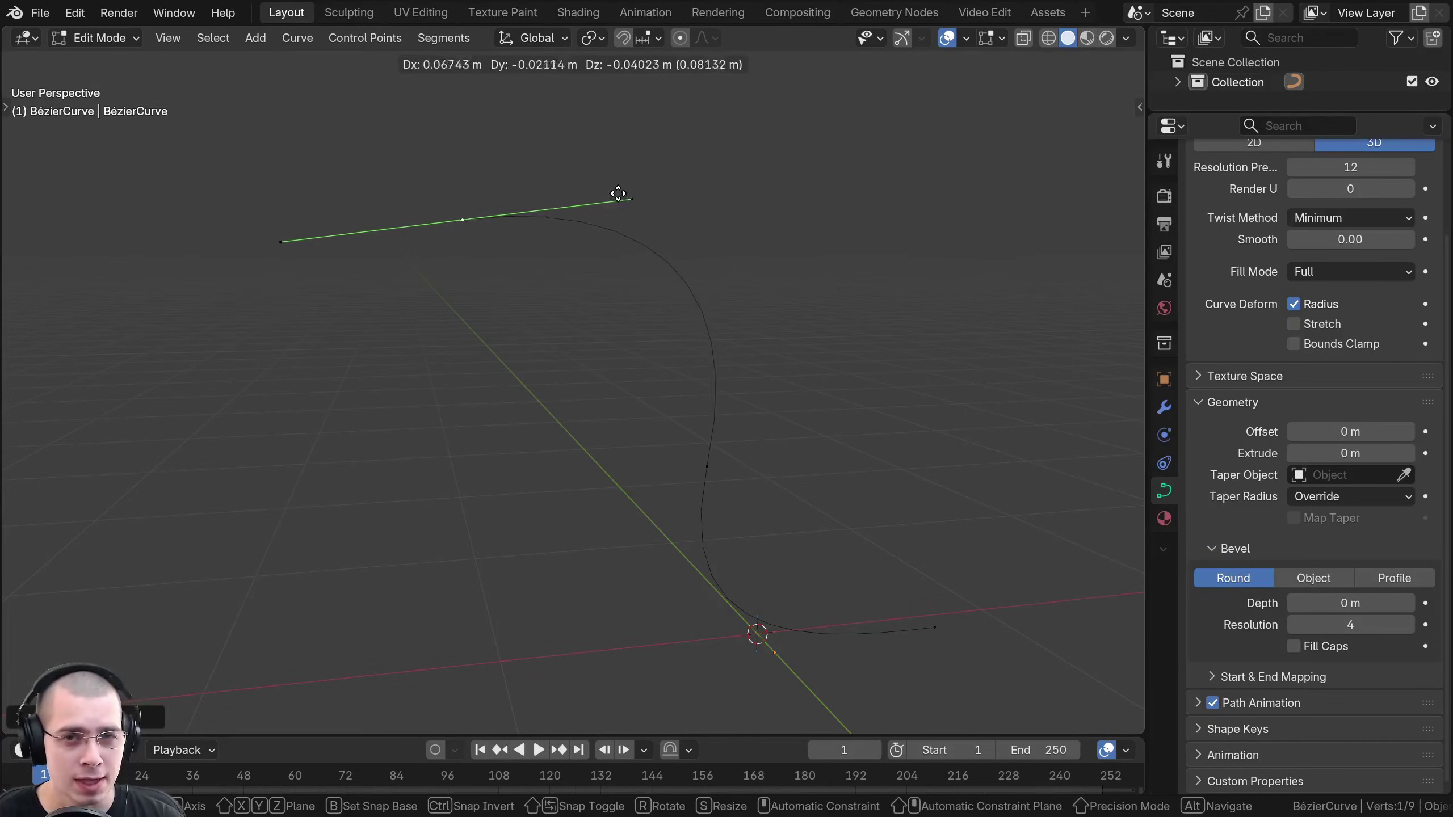
# Place the Bézier curve's end control point and give the curve a round bevel with a depth of 0.26 m.
pyautogui.click(620, 197)
pyautogui.press('Tab')
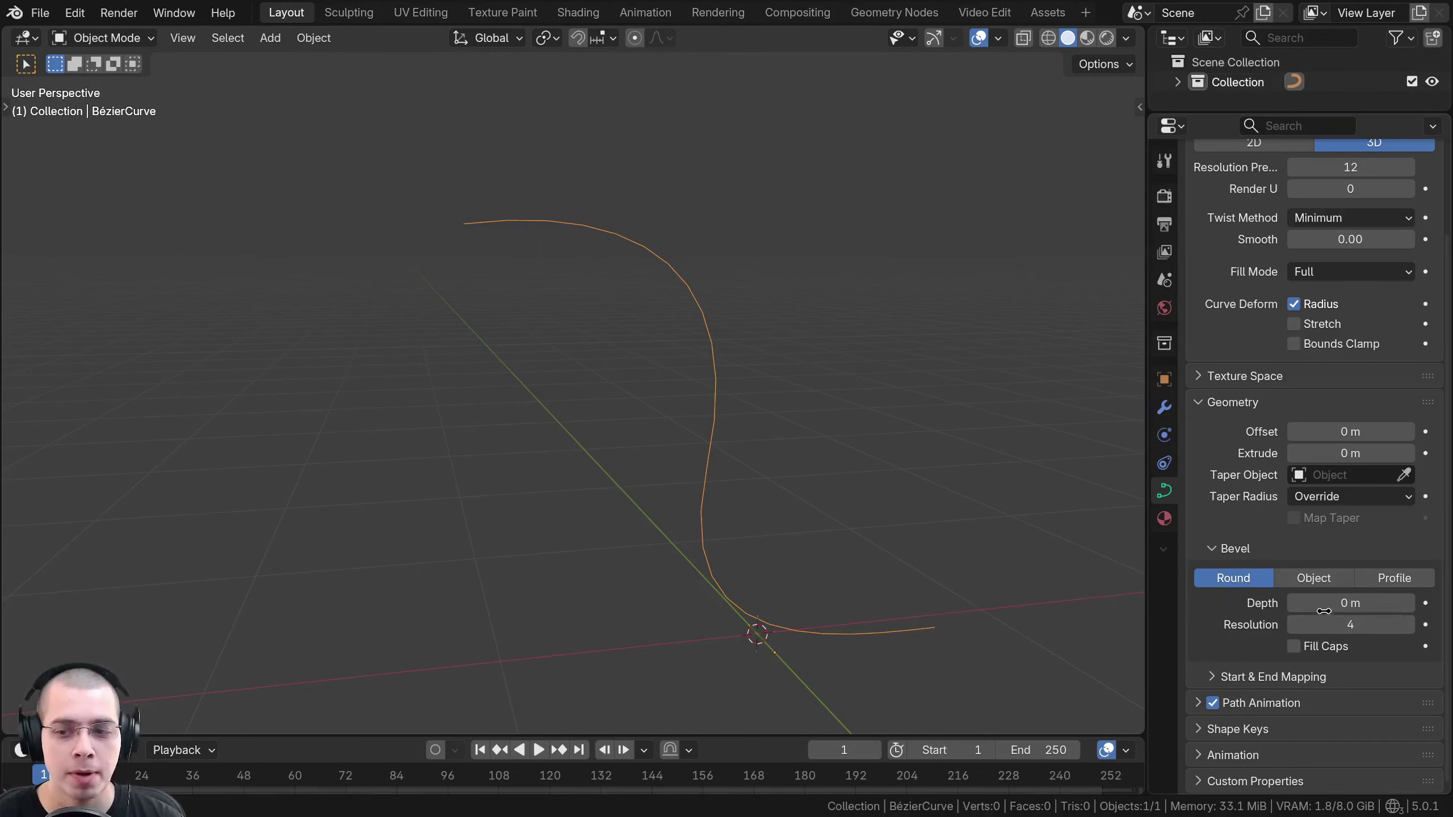
pyautogui.moveTo(1323, 610)
pyautogui.mouseDown()
pyautogui.moveTo(1370, 611)
pyautogui.moveTo(1348, 610)
pyautogui.mouseUp()
# Try moving the bevelled curve's end control point to different positions in Edit Mode.
pyautogui.moveTo(708, 290); pyautogui.dragTo(792, 315, button='middle')
pyautogui.press('Tab')
pyautogui.moveTo(715, 275); pyautogui.dragTo(632, 263, button='middle')
pyautogui.press('g')
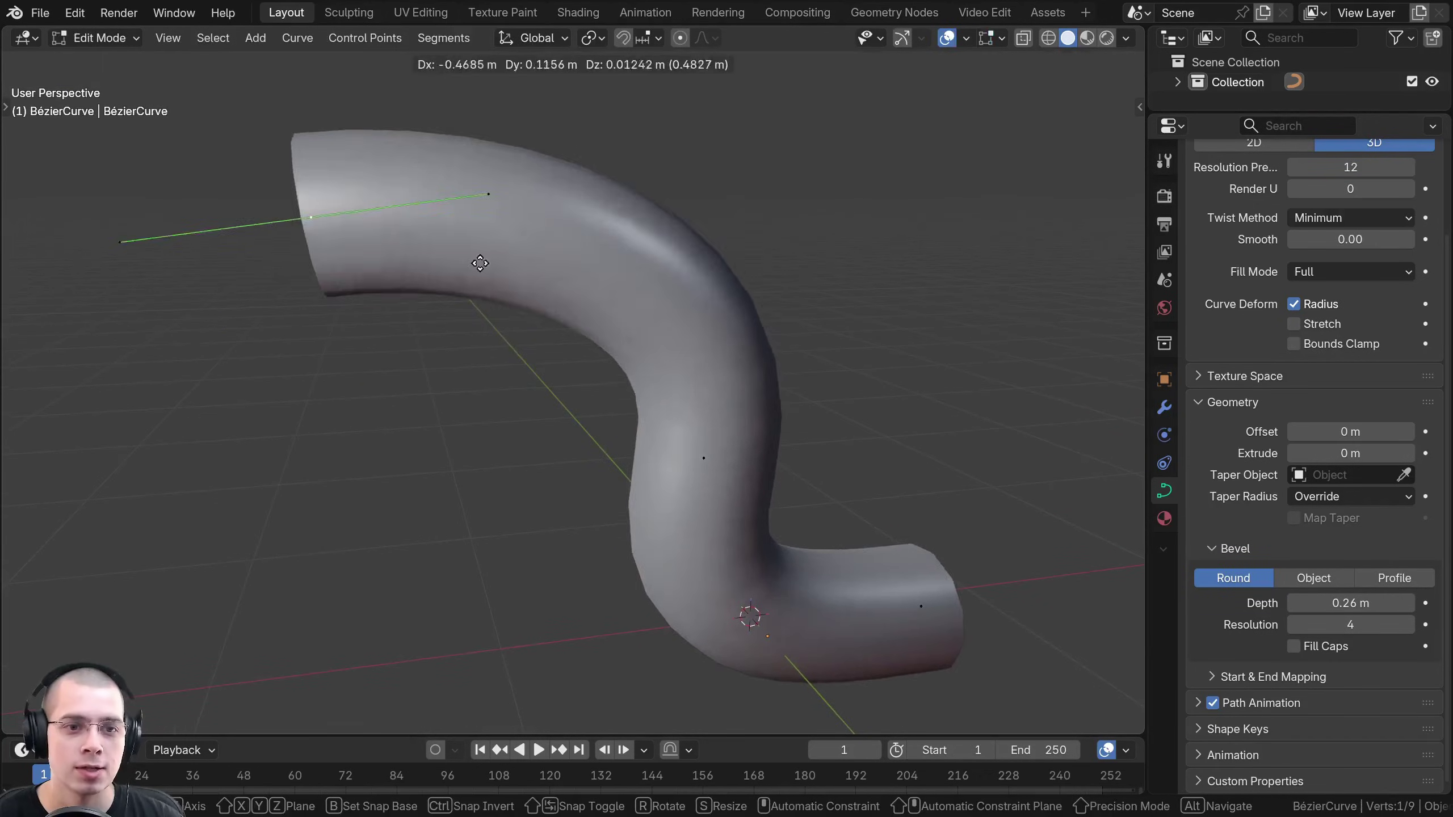
pyautogui.rightClick(563, 227)
pyautogui.press('Tab')
pyautogui.moveTo(563, 227); pyautogui.dragTo(549, 242, button='middle')
pyautogui.press('g')
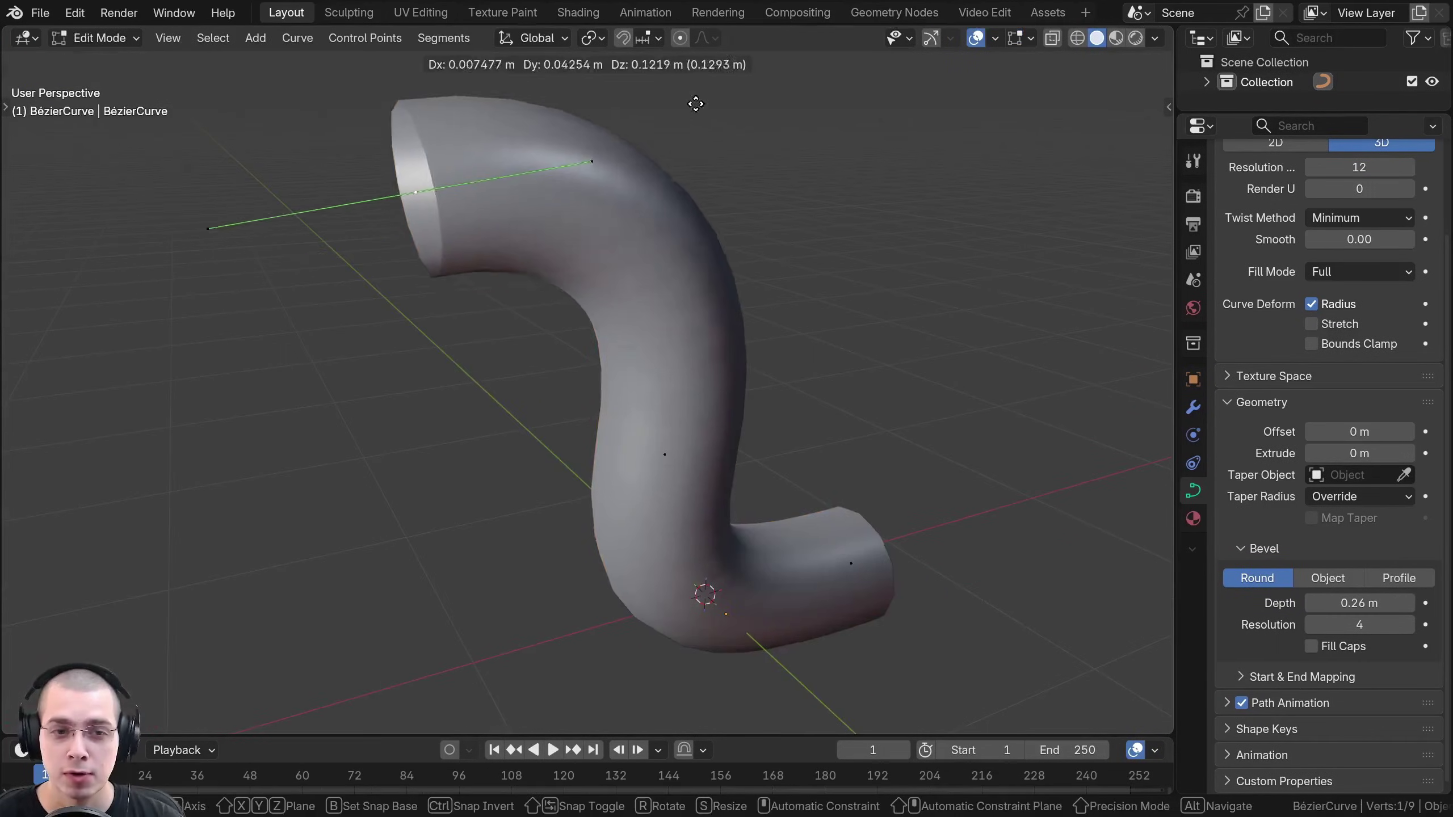
pyautogui.rightClick(661, 156)
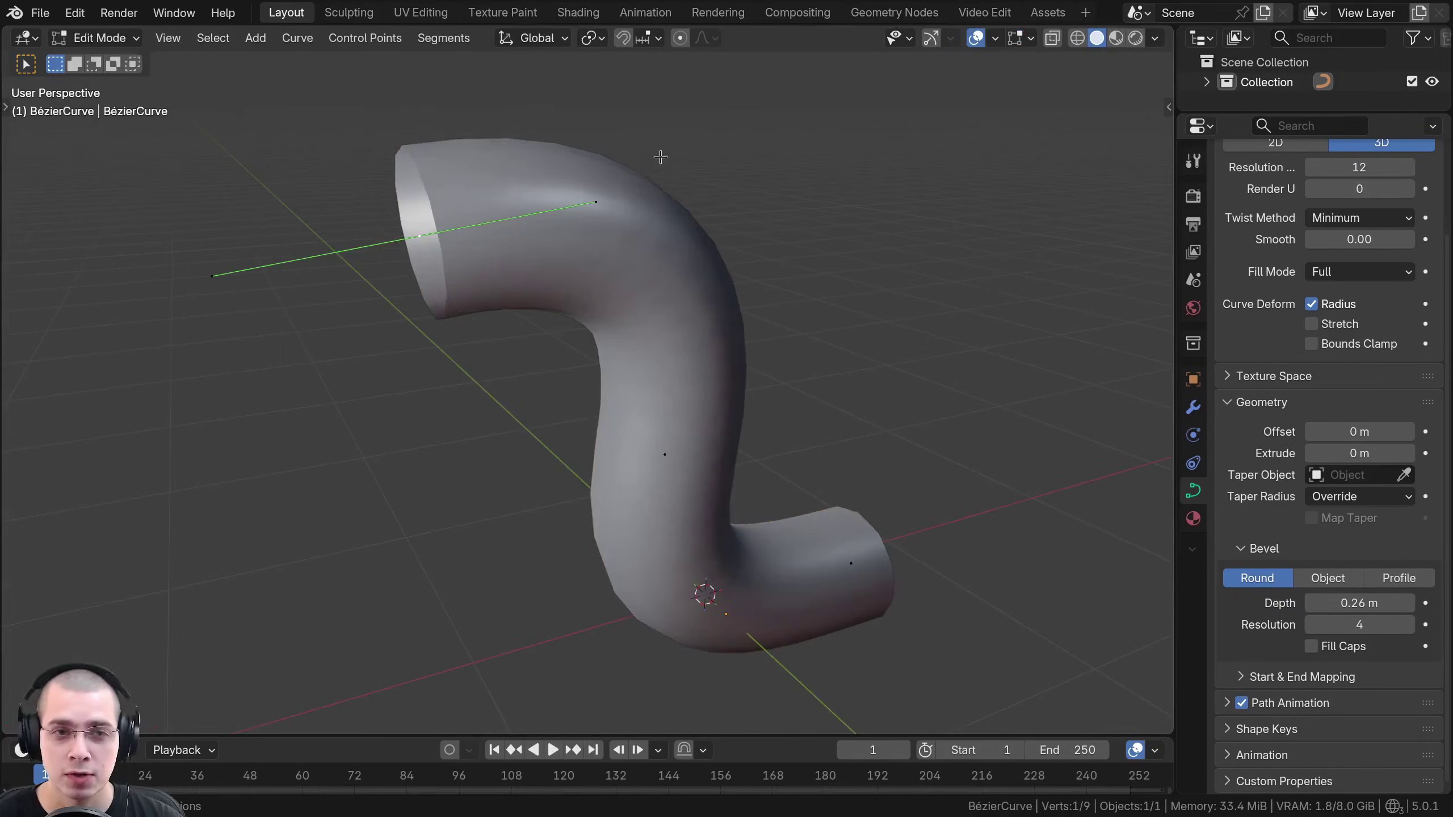
pyautogui.moveTo(660, 157); pyautogui.dragTo(532, 148, button='middle')
# Return the curve pipe to Object Mode and convert it to a mesh.
pyautogui.press('Tab')
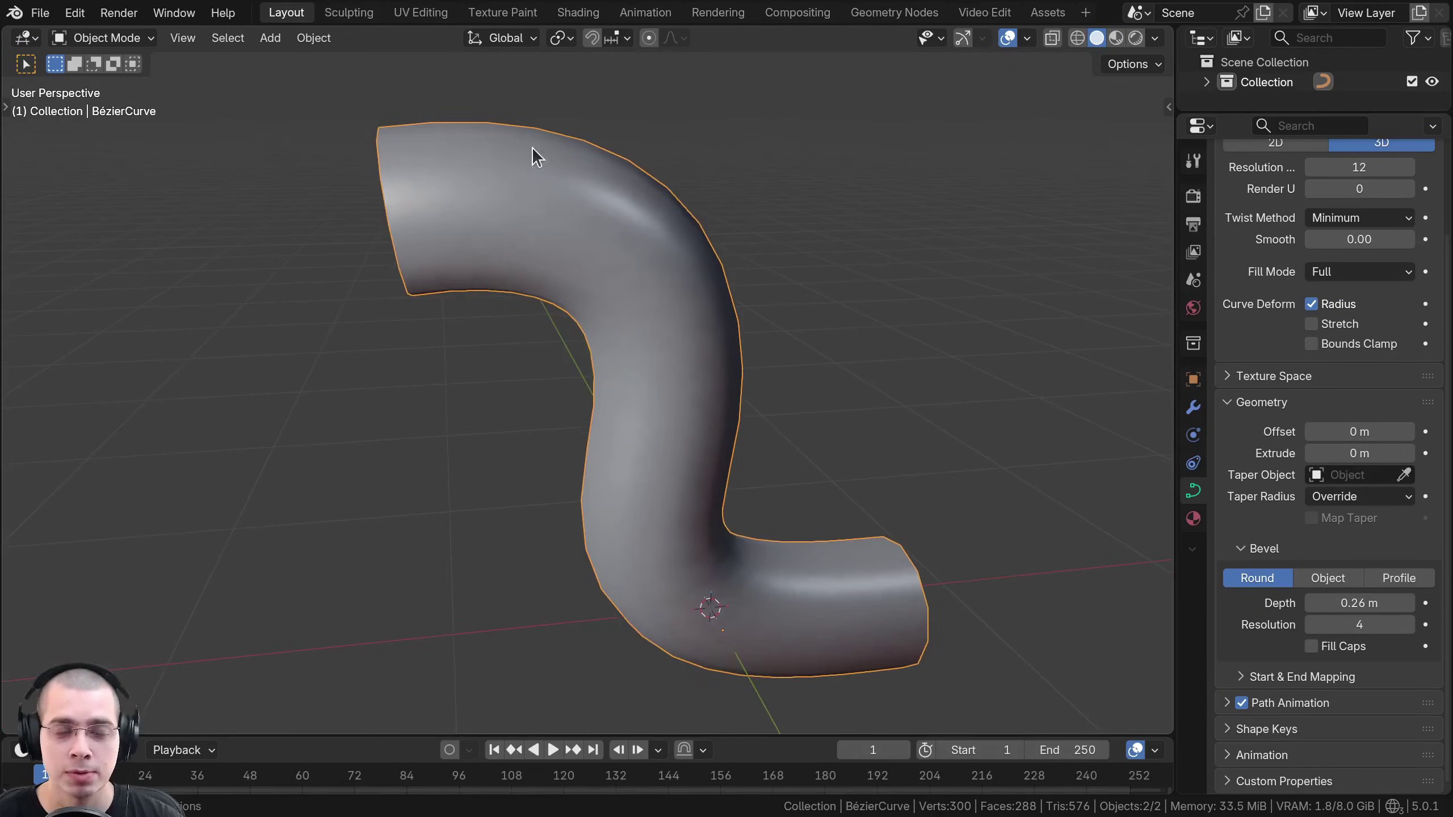
pyautogui.click(312, 38)
pyautogui.moveTo(408, 617)
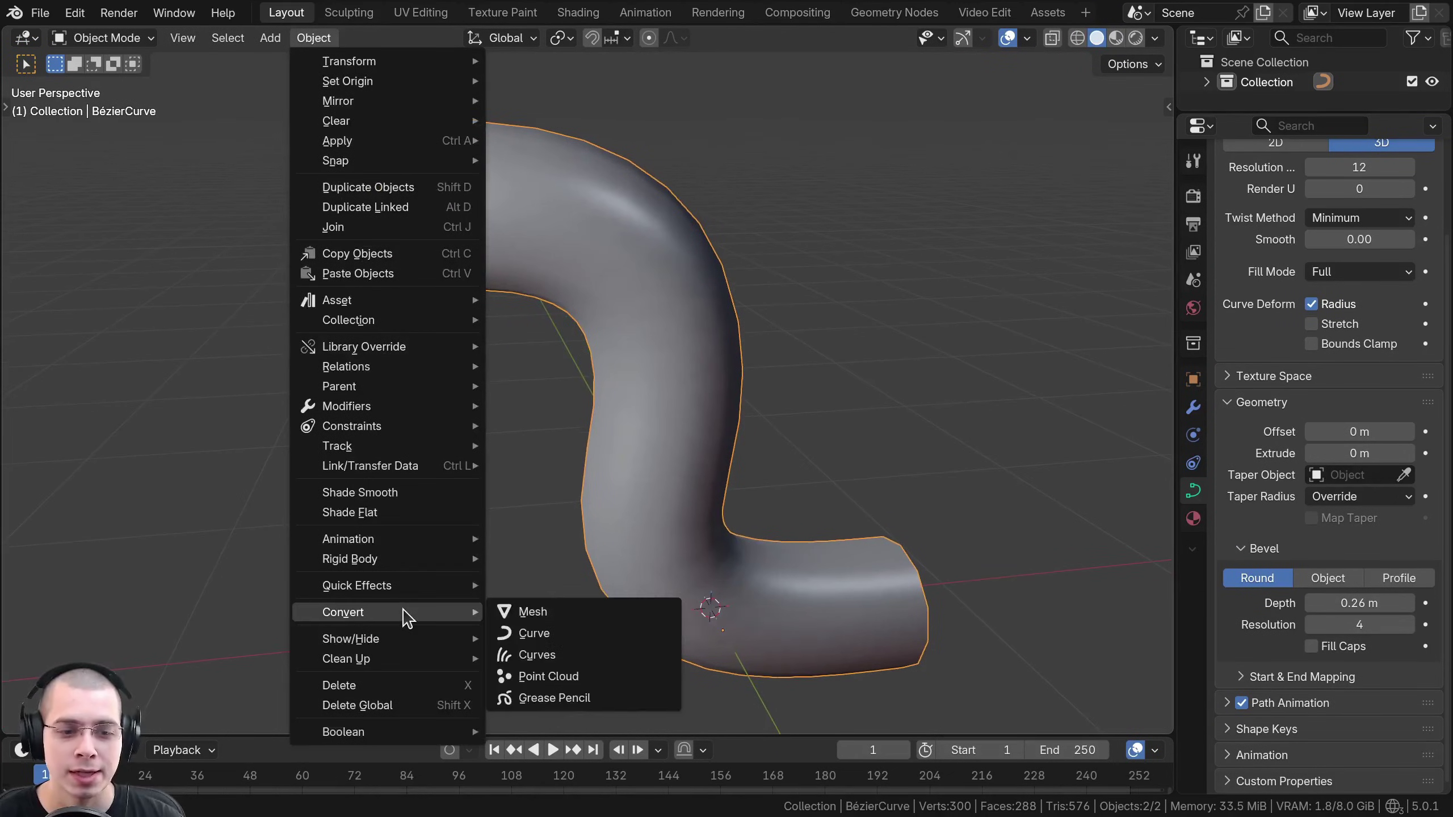
pyautogui.click(532, 615)
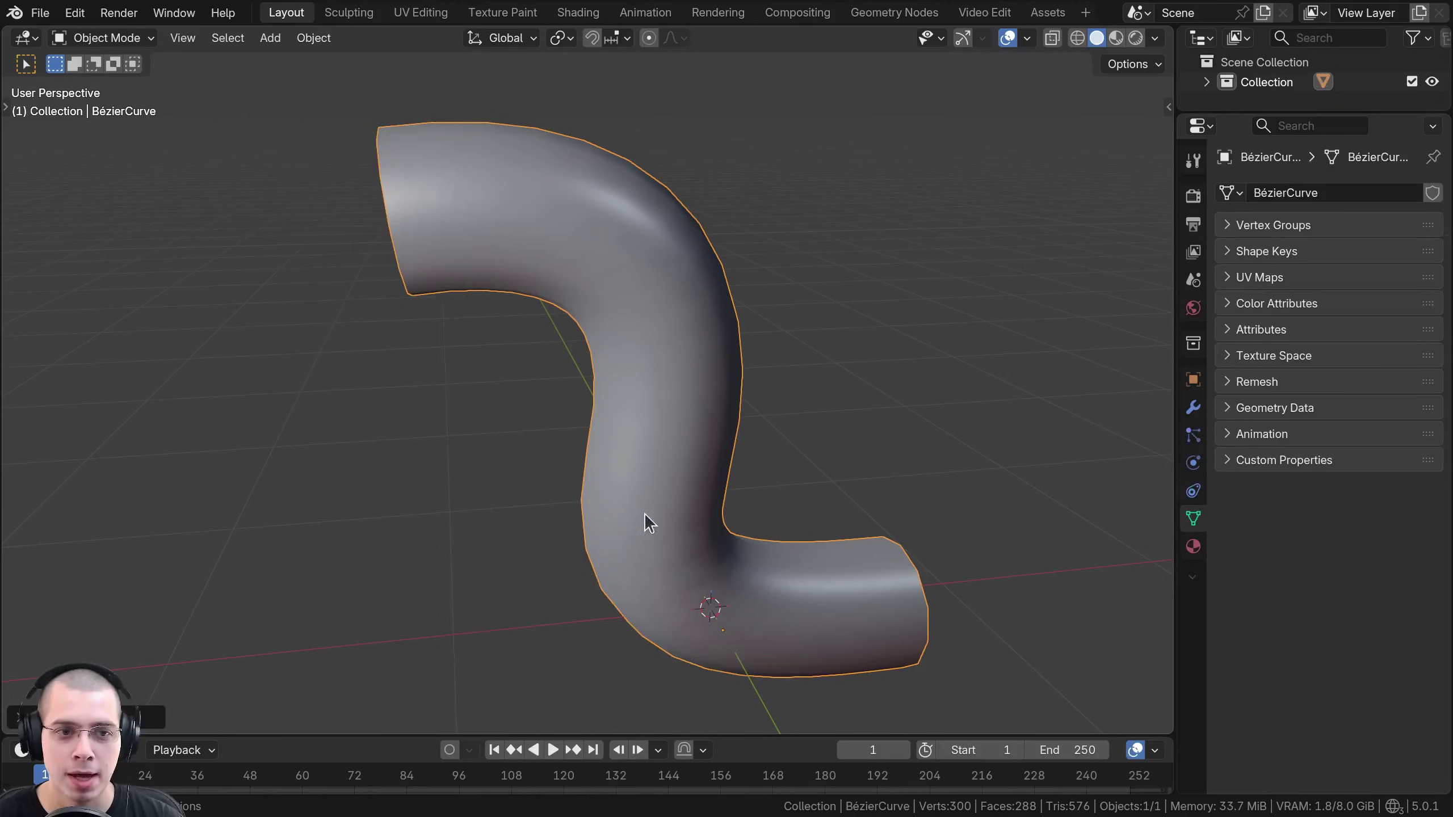
# Inspect the converted mesh in Edit Mode by selecting the four corner vertices of one face at the pipe's upper open end.
pyautogui.scroll(5, 649, 519)
pyautogui.press('Tab')
pyautogui.click(532, 261)
pyautogui.keyDown('shift'); pyautogui.moveTo(532, 260); pyautogui.dragTo(551, 289, button='middle'); pyautogui.keyUp('shift')
pyautogui.press('a')
pyautogui.click(547, 266)
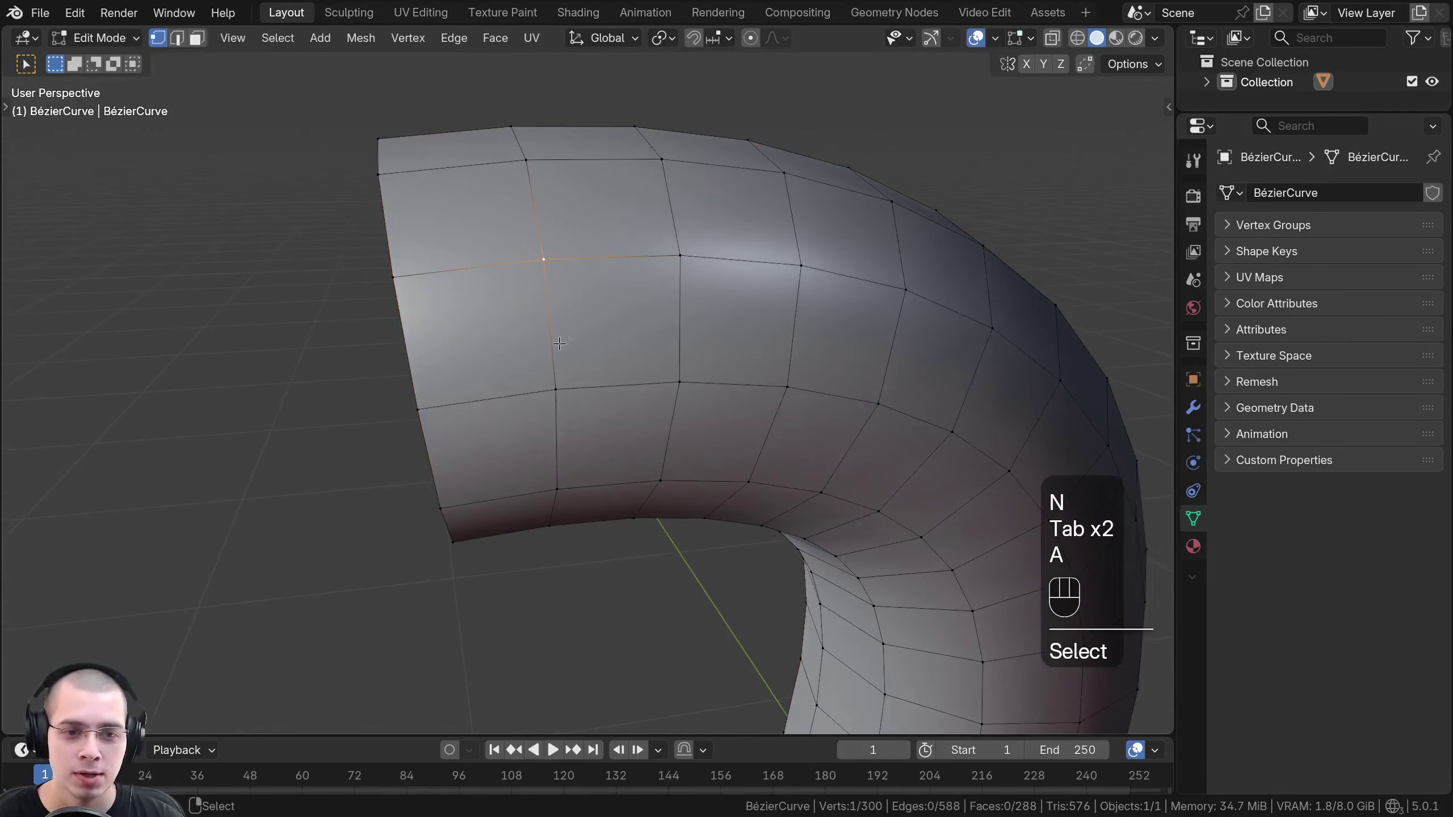
pyautogui.keyDown('shift'); pyautogui.click(395, 281); pyautogui.keyUp('shift')
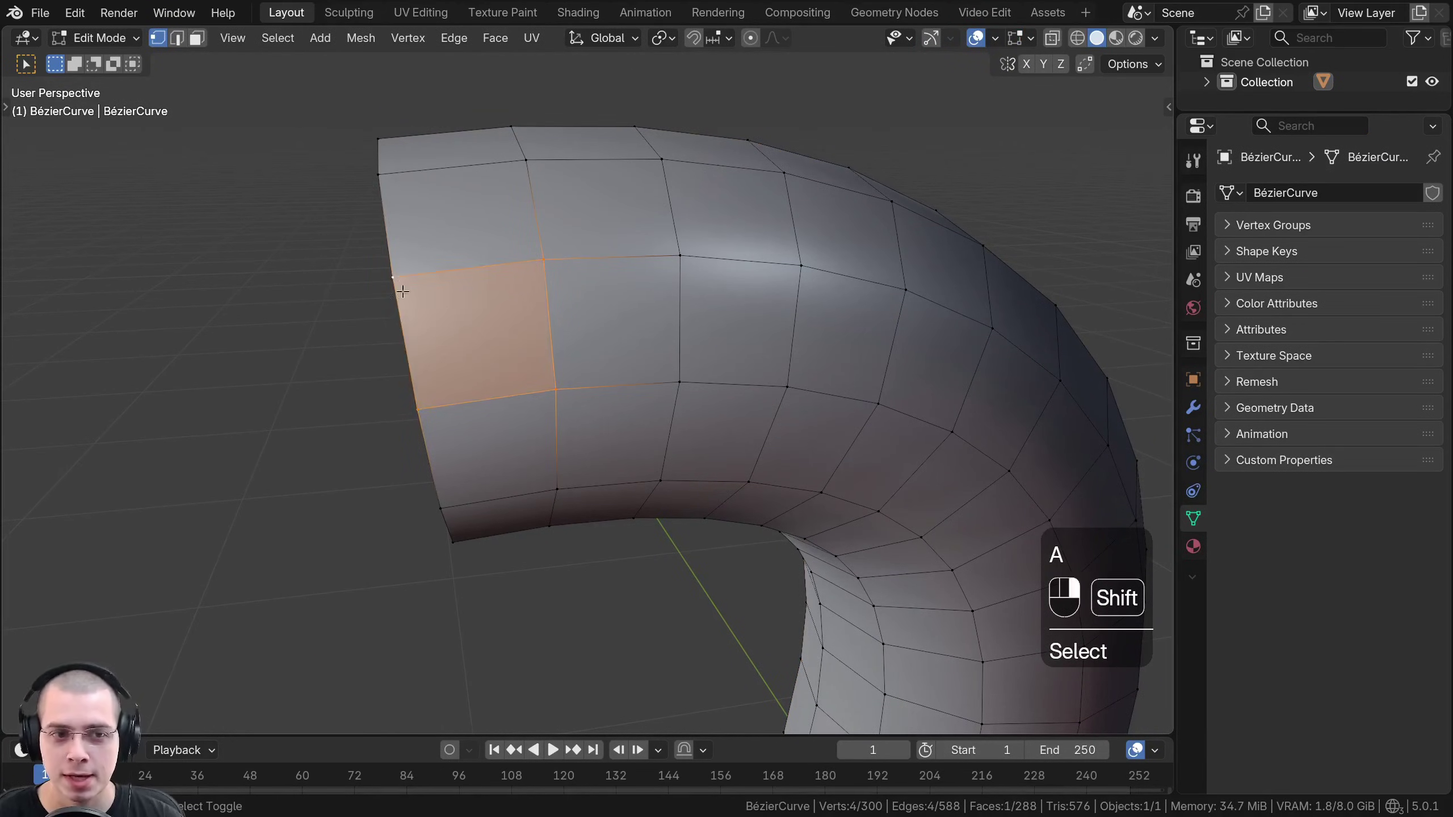
pyautogui.moveTo(400, 295); pyautogui.dragTo(526, 326, button='middle')
pyautogui.scroll(-5, 525, 327)
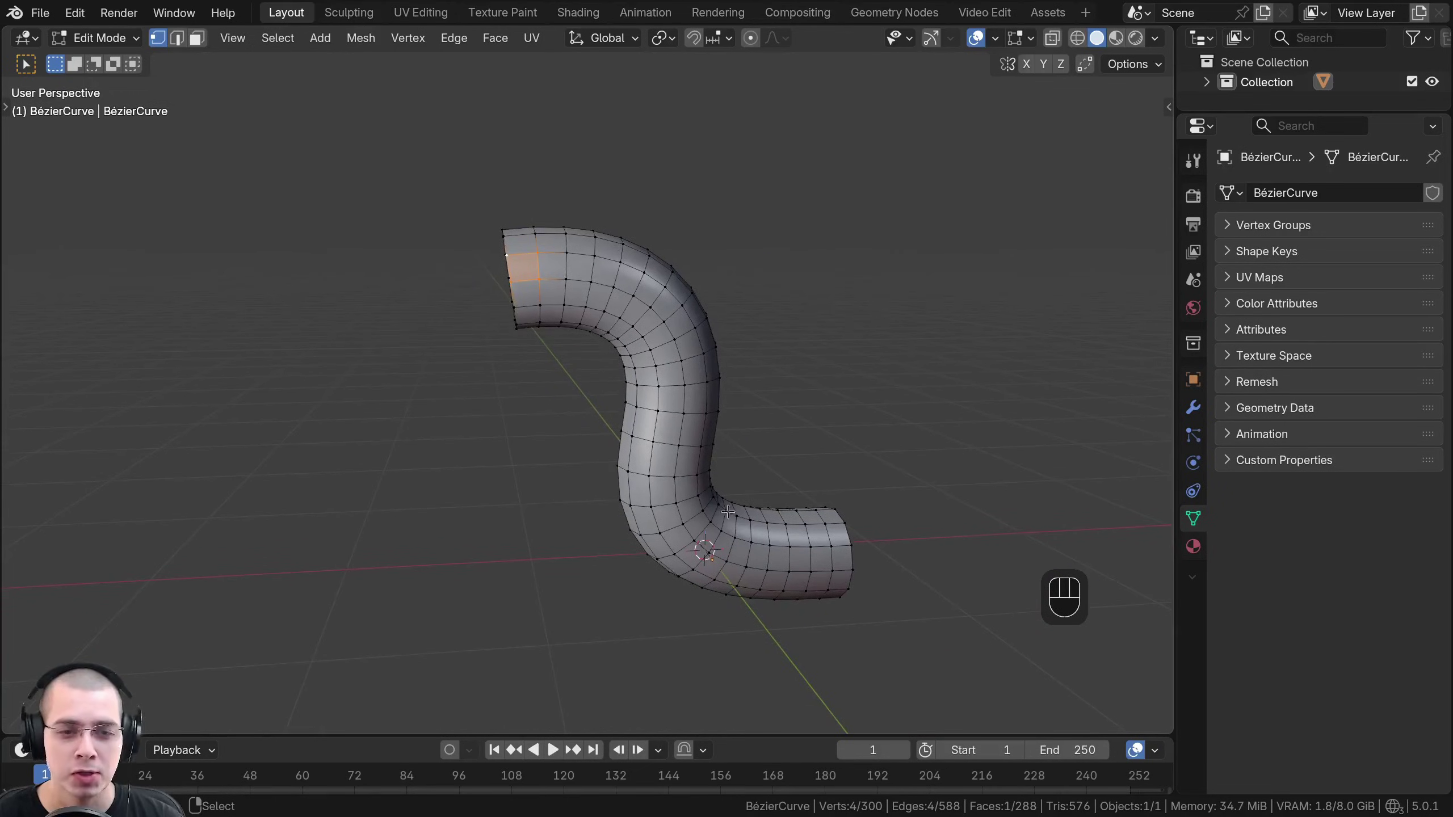
pyautogui.scroll(1, 551, 235)
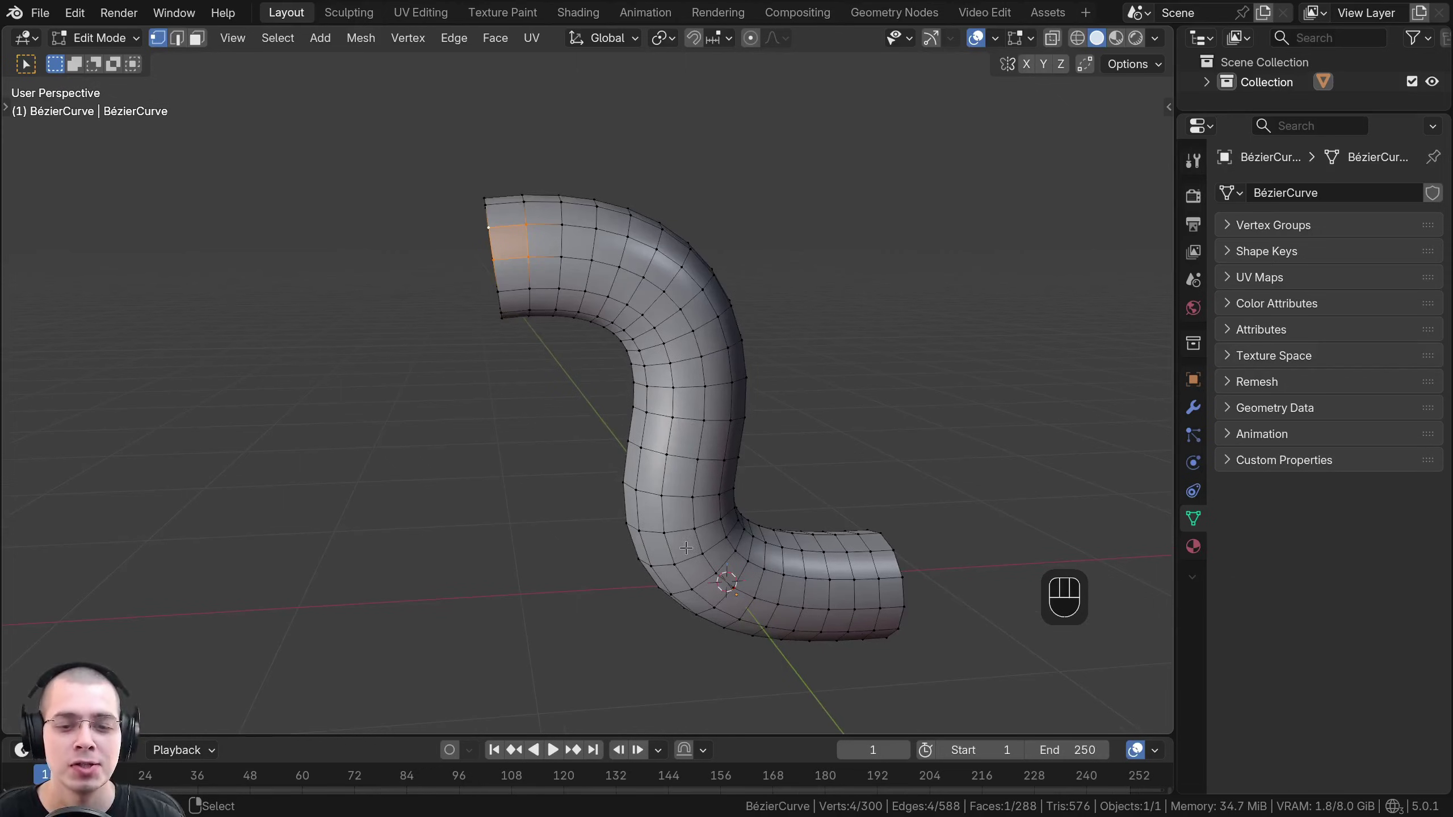
# Examine the converted pipe's whole mesh topology and its open ends from several angles.
pyautogui.press('Tab')
pyautogui.moveTo(523, 244); pyautogui.dragTo(443, 261, button='middle')
pyautogui.moveTo(442, 262); pyautogui.dragTo(412, 266, button='middle')
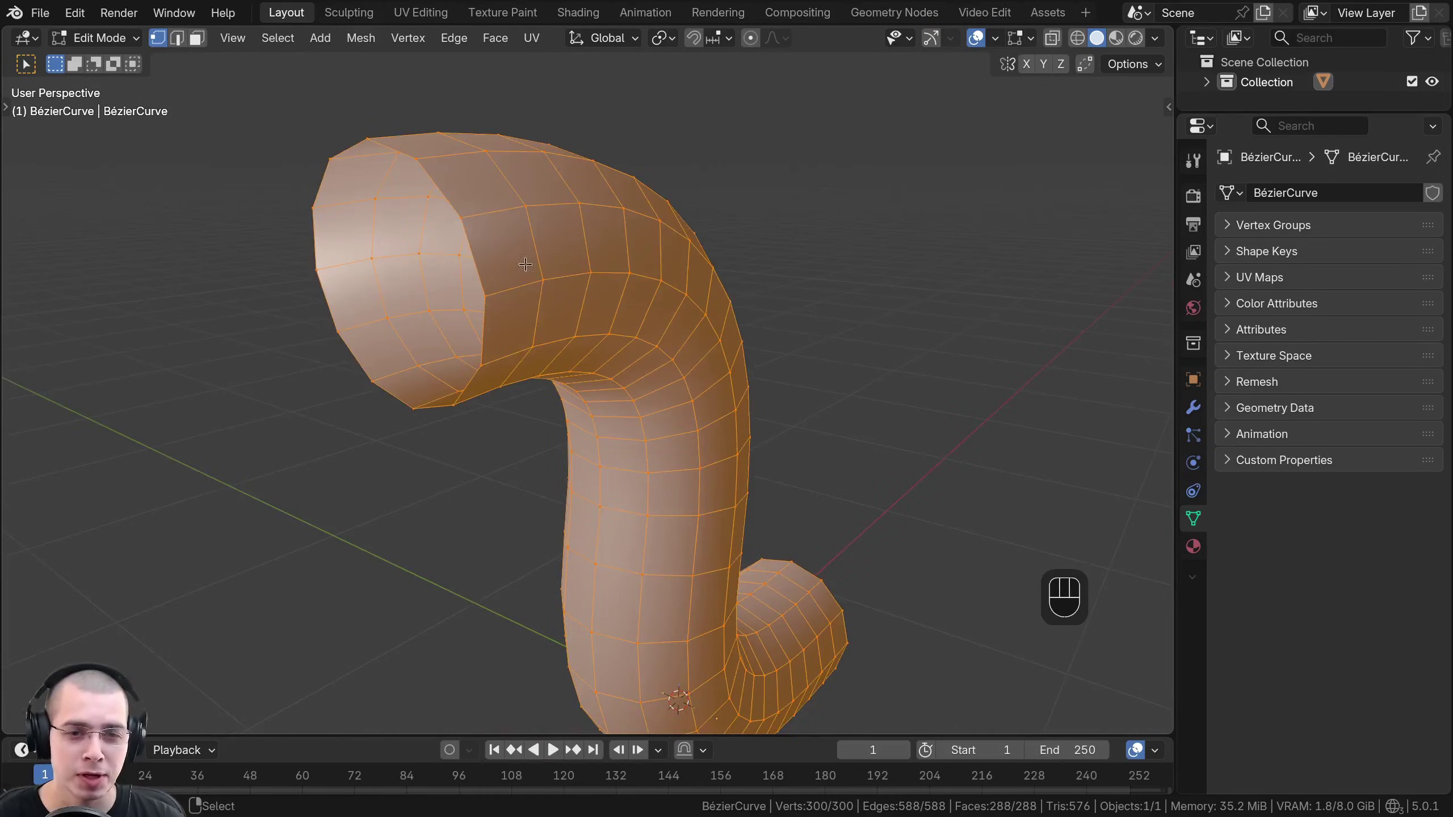
pyautogui.moveTo(525, 264)
pyautogui.mouseDown(button='middle')
pyautogui.moveTo(481, 241)
pyautogui.moveTo(549, 252)
pyautogui.mouseUp(button='middle')
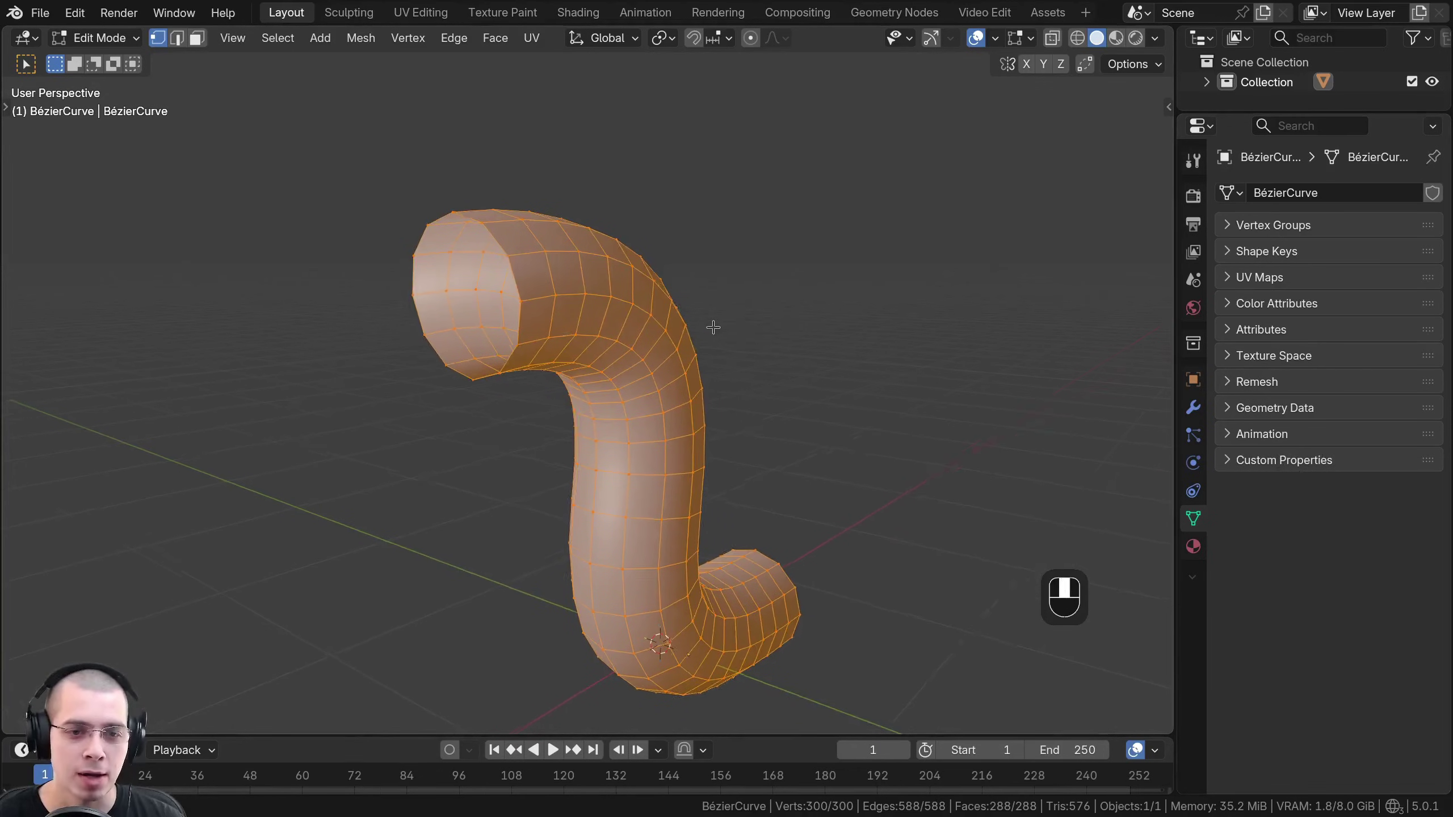
pyautogui.moveTo(713, 327); pyautogui.dragTo(744, 332, button='middle')
pyautogui.moveTo(661, 269); pyautogui.dragTo(525, 221, button='middle')
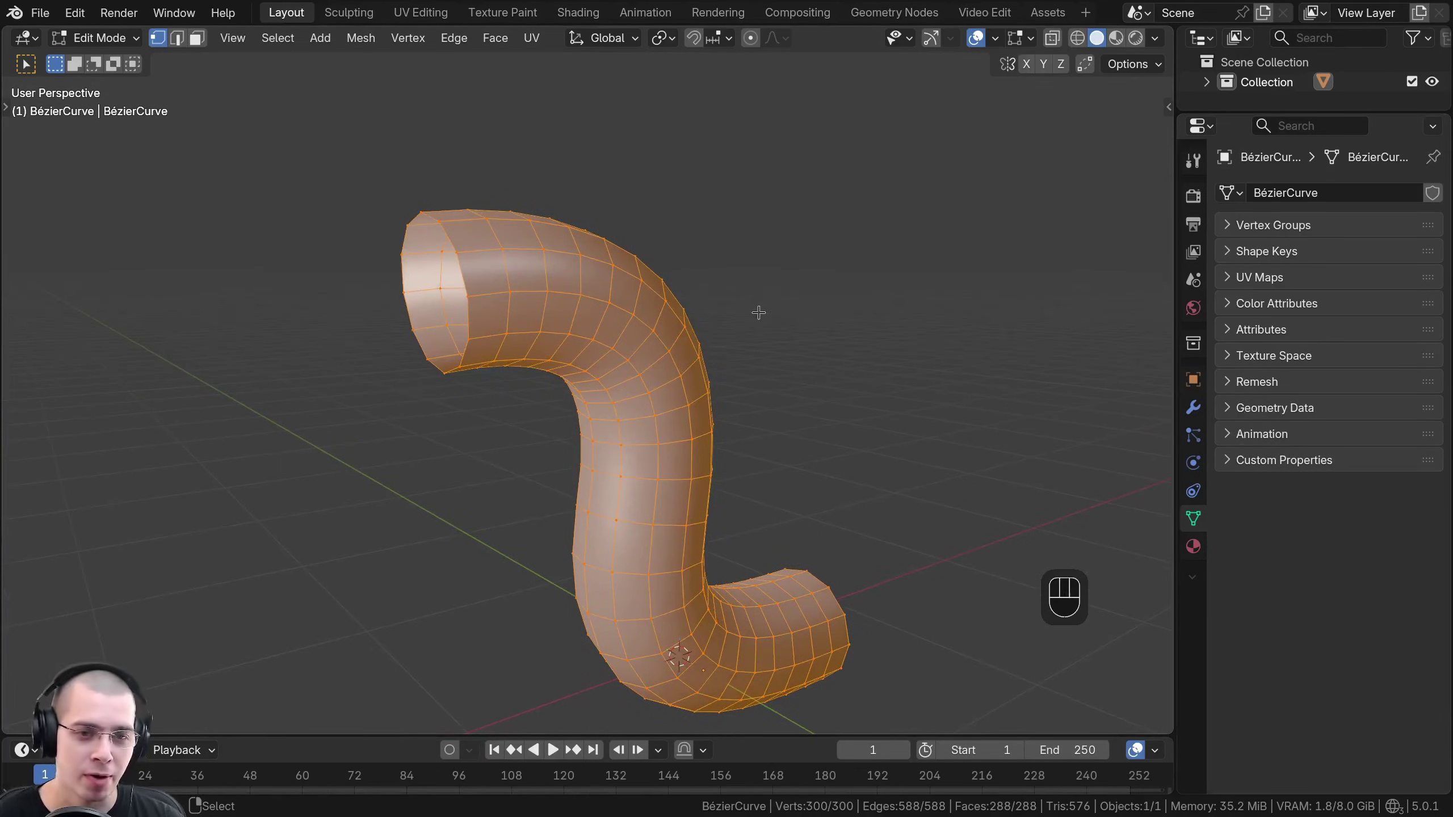
# Select all of the pipe's geometry and thin it with Shrink/Fatten by about -0.16 m.
pyautogui.press('a')
pyautogui.press('a')
pyautogui.moveTo(758, 312); pyautogui.dragTo(772, 193, button='middle')
pyautogui.press('a')
pyautogui.press('a')
pyautogui.hotkey('alt', 's')
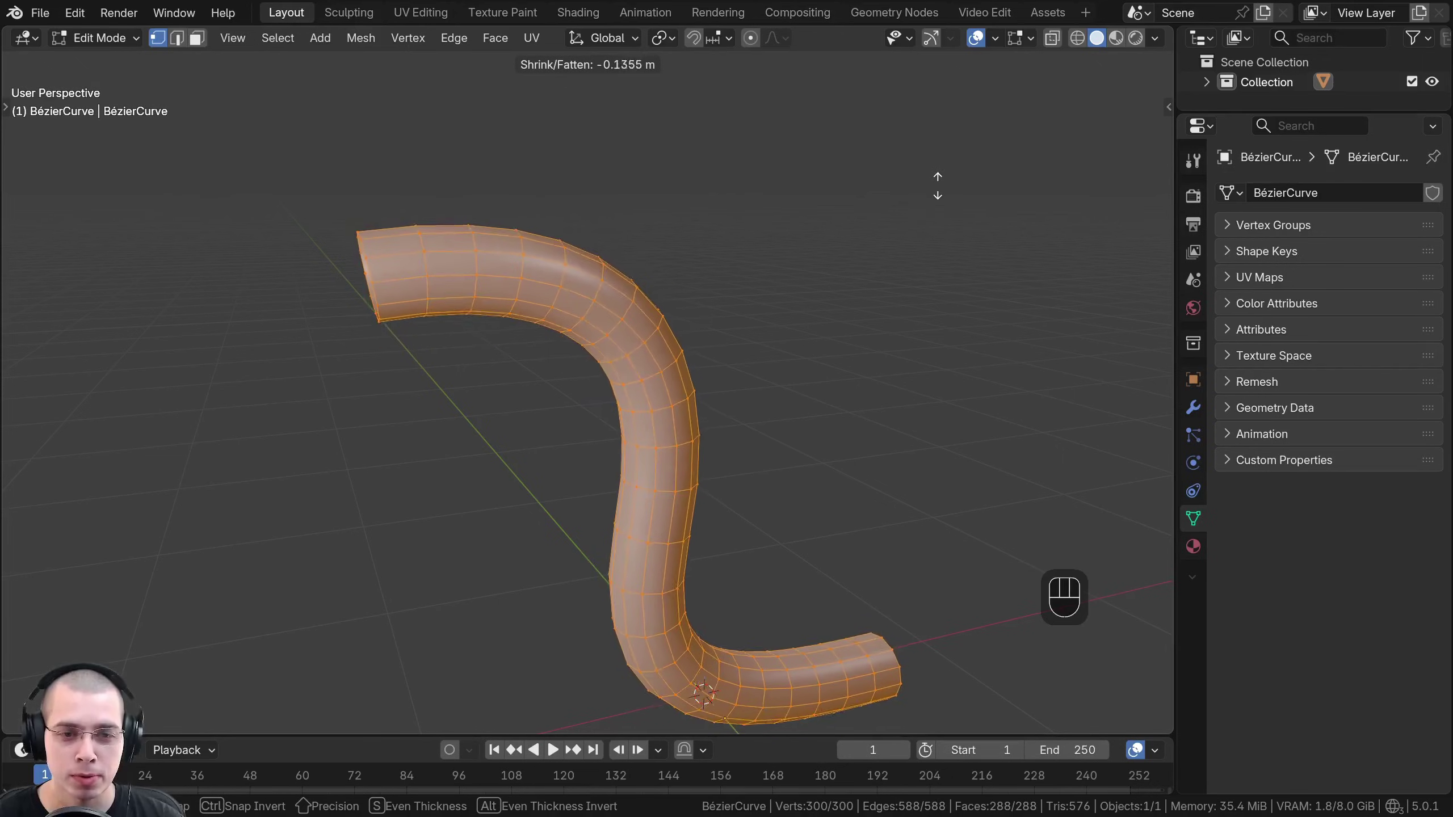
pyautogui.keyDown('shift'); pyautogui.rightClick(975, 122); pyautogui.keyUp('shift')
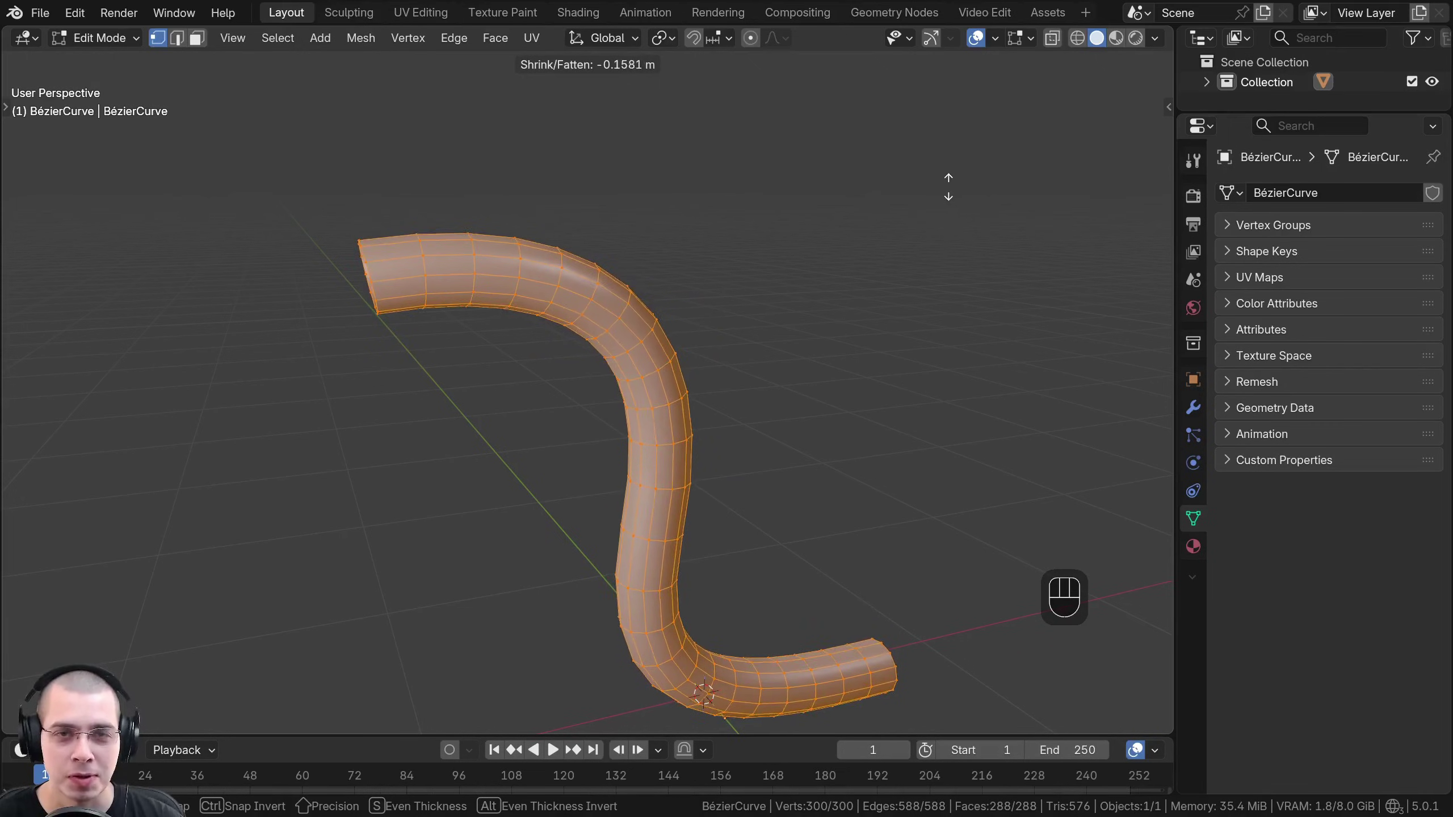
pyautogui.click(880, 218)
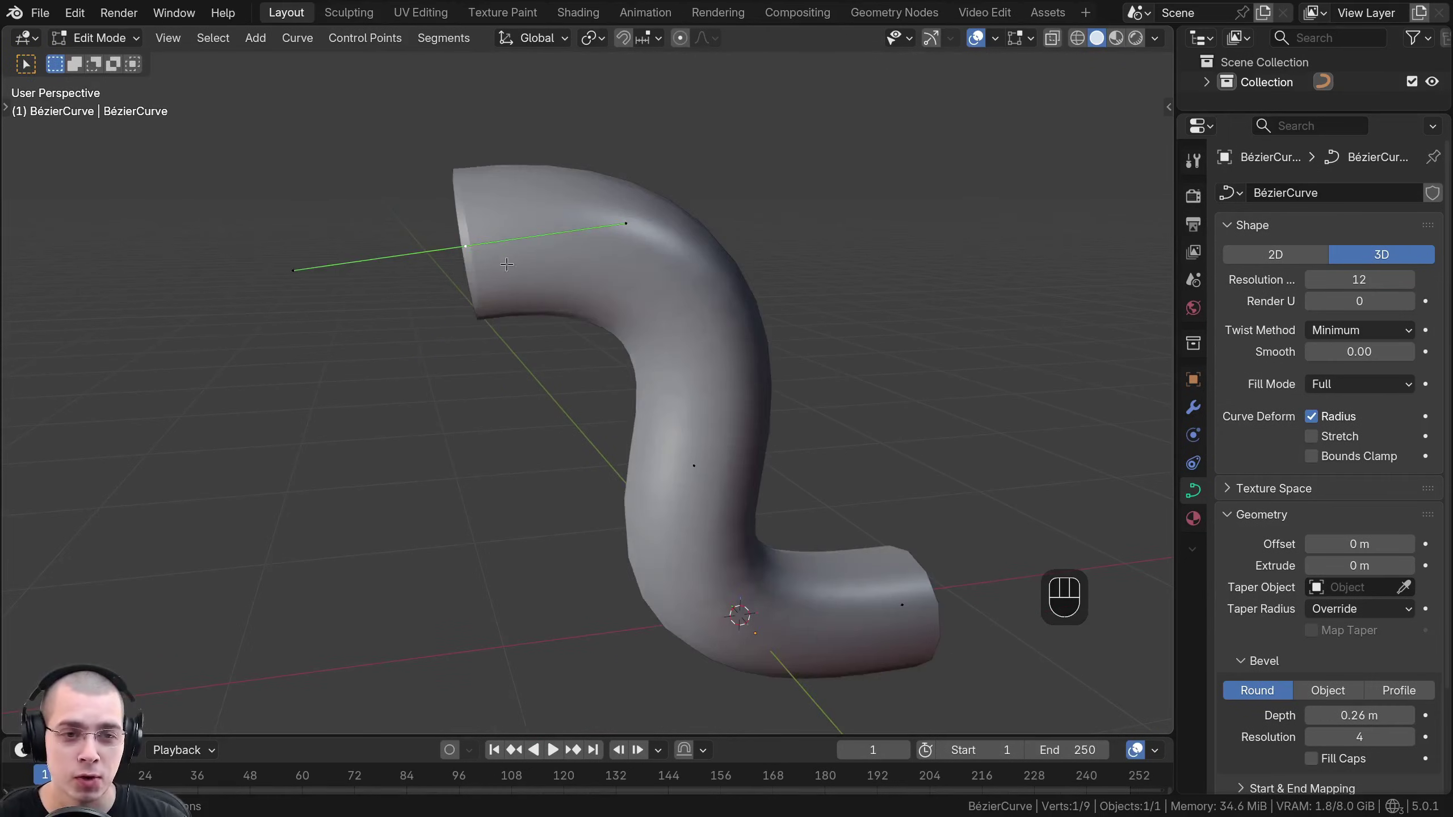
# Try moving the curve pipe's end control point and return to Object Mode.
pyautogui.press('g')
pyautogui.rightClick(509, 203)
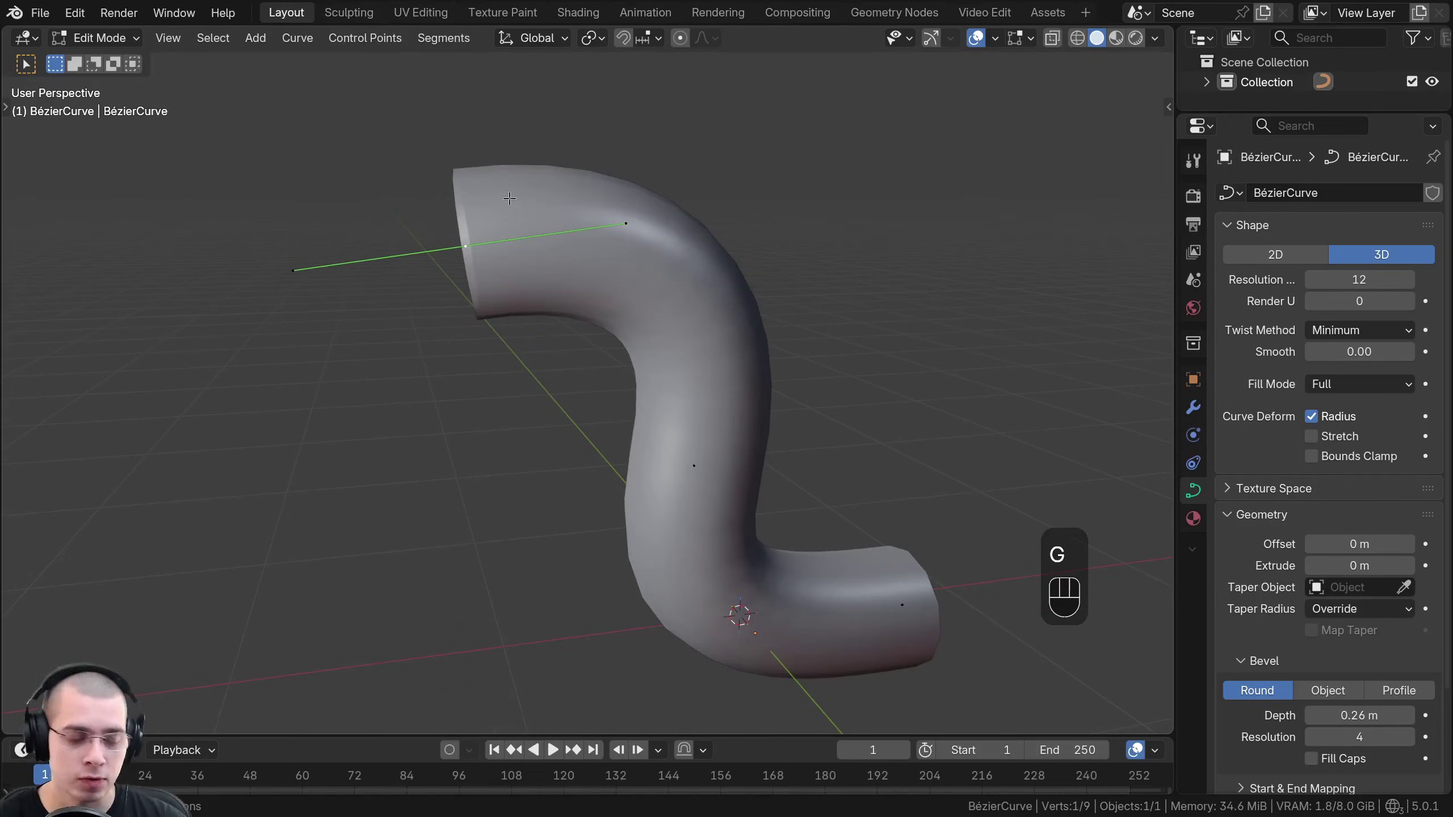
pyautogui.press('Tab')
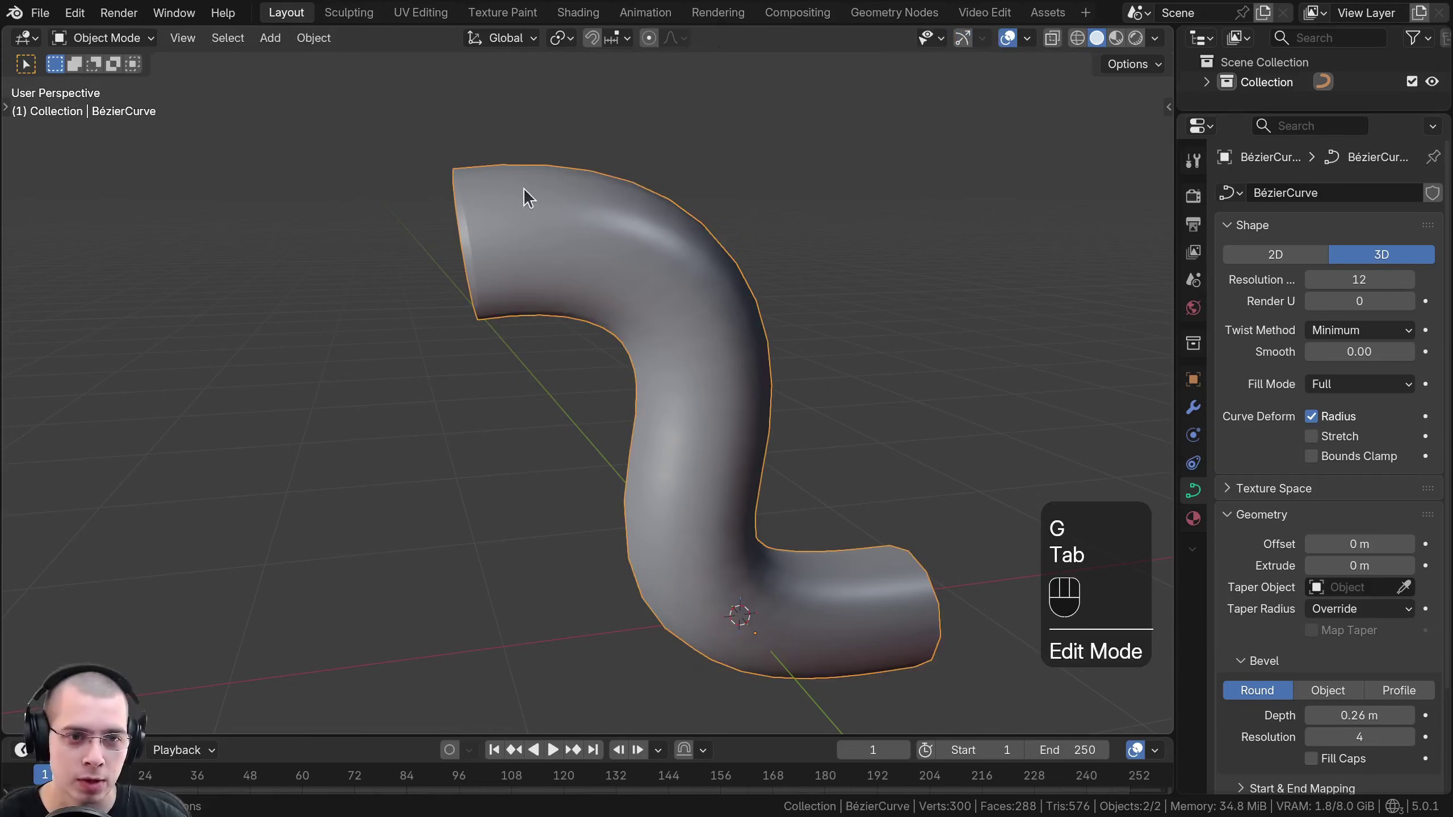
# Convert the curve pipe to a mesh using the object context options and check its Edit Mode.
pyautogui.rightClick(525, 190)
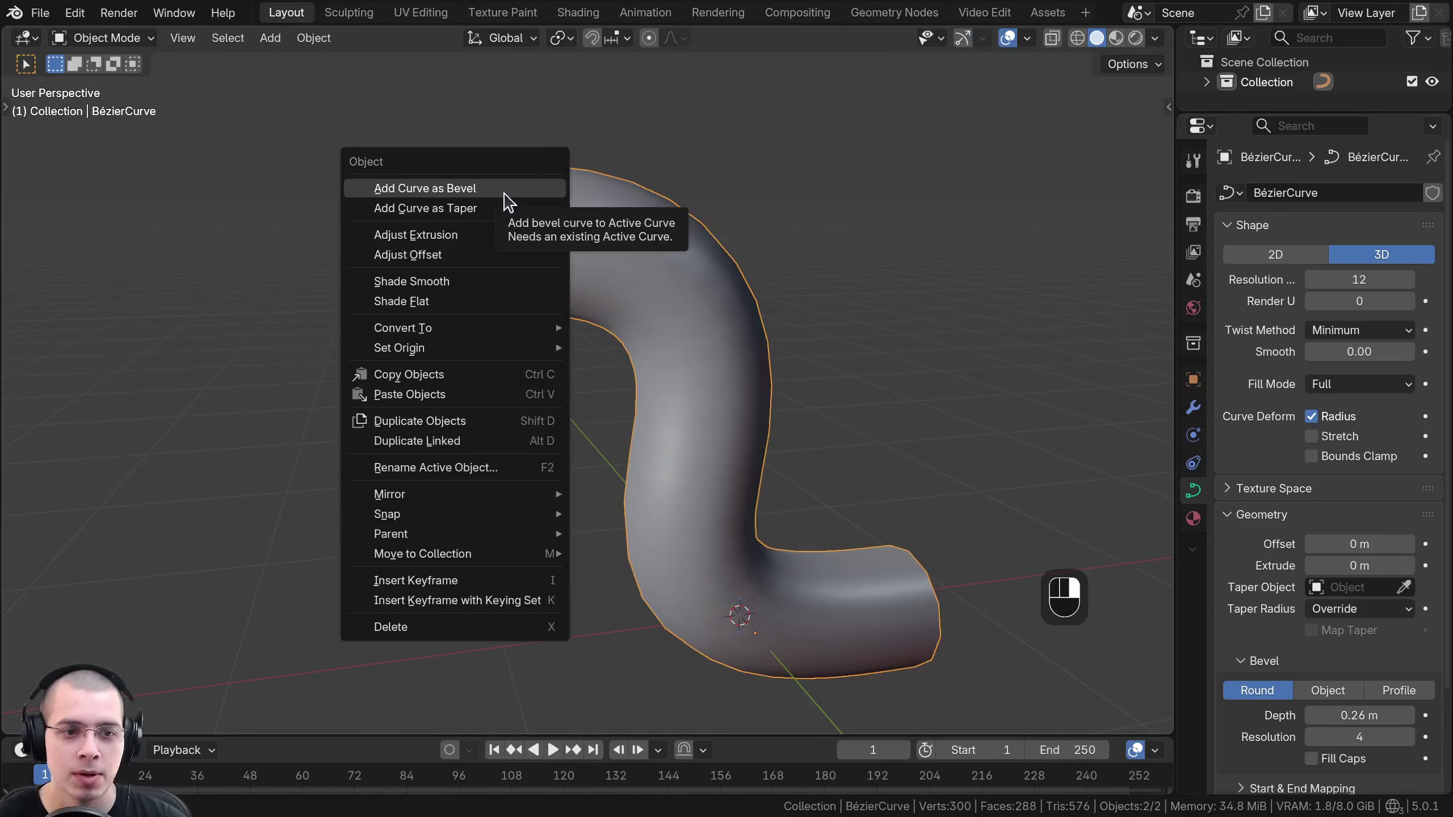
pyautogui.moveTo(401, 330)
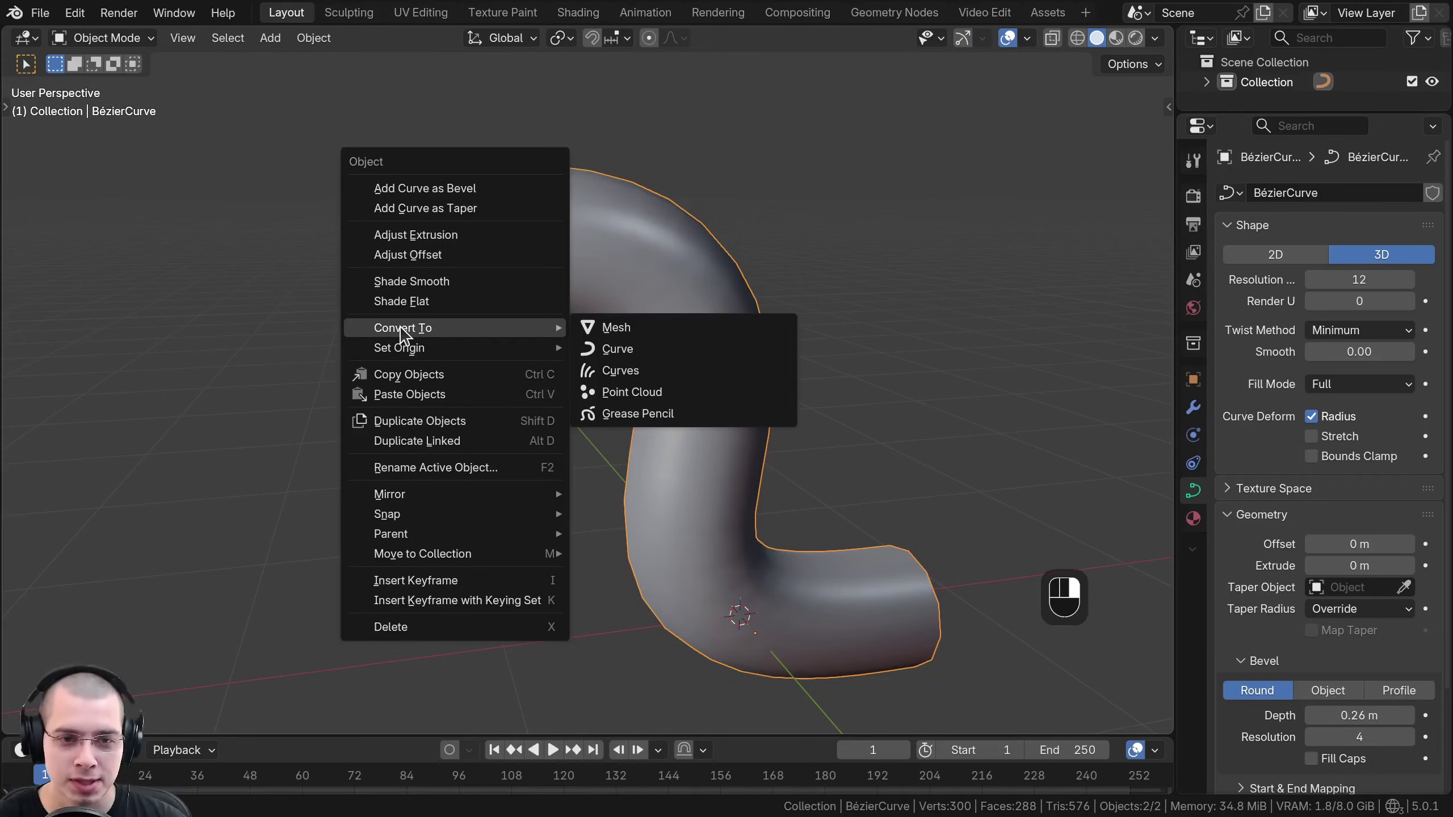
pyautogui.click(585, 330)
pyautogui.press('Tab')
pyautogui.press('Tab')
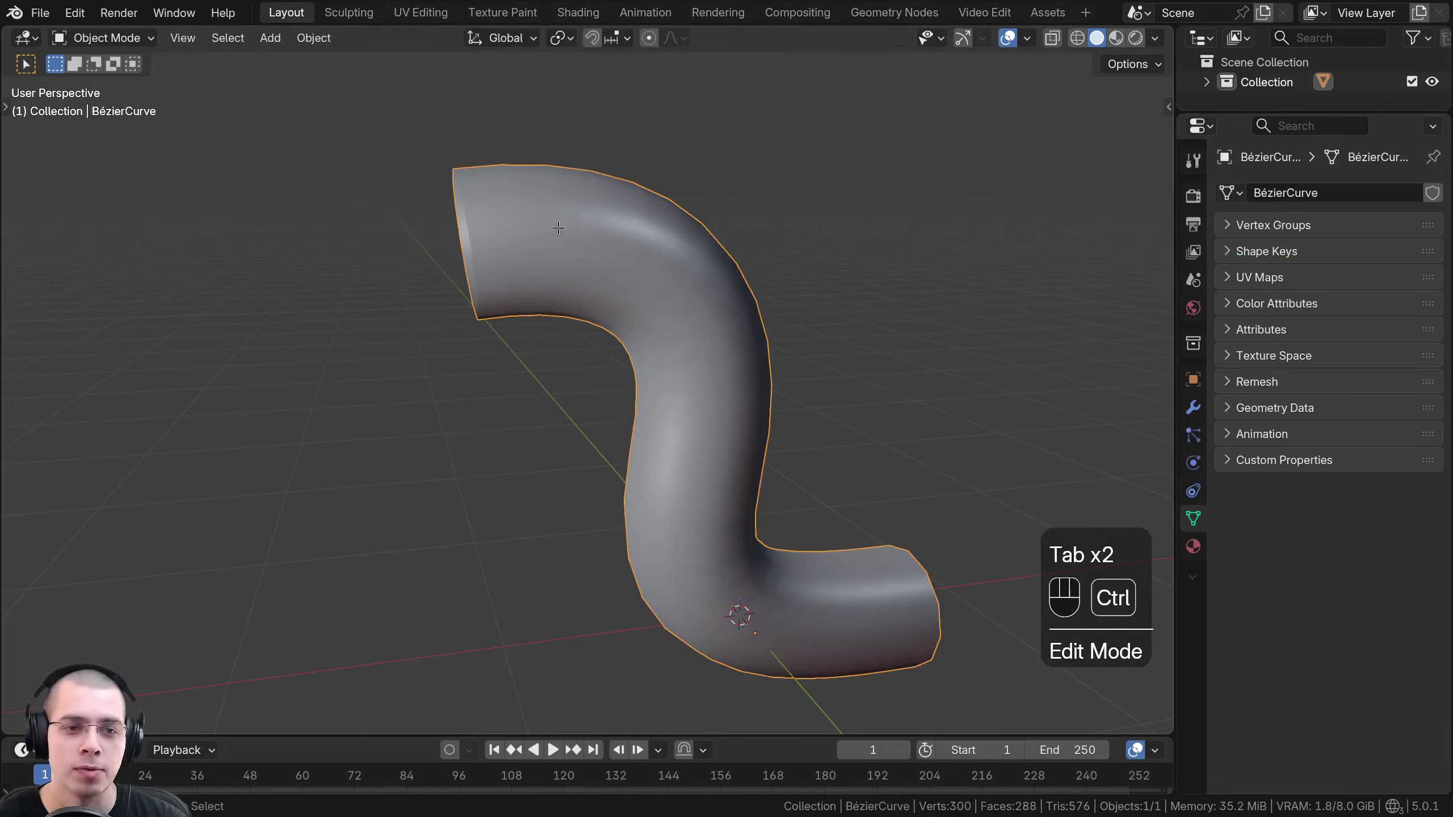
# Undo the mesh conversion, try moving the curve's end control point, and return to Object Mode.
pyautogui.hotkey('ctrl', 'z')
pyautogui.hotkey('ctrl', 'z')
pyautogui.press('g')
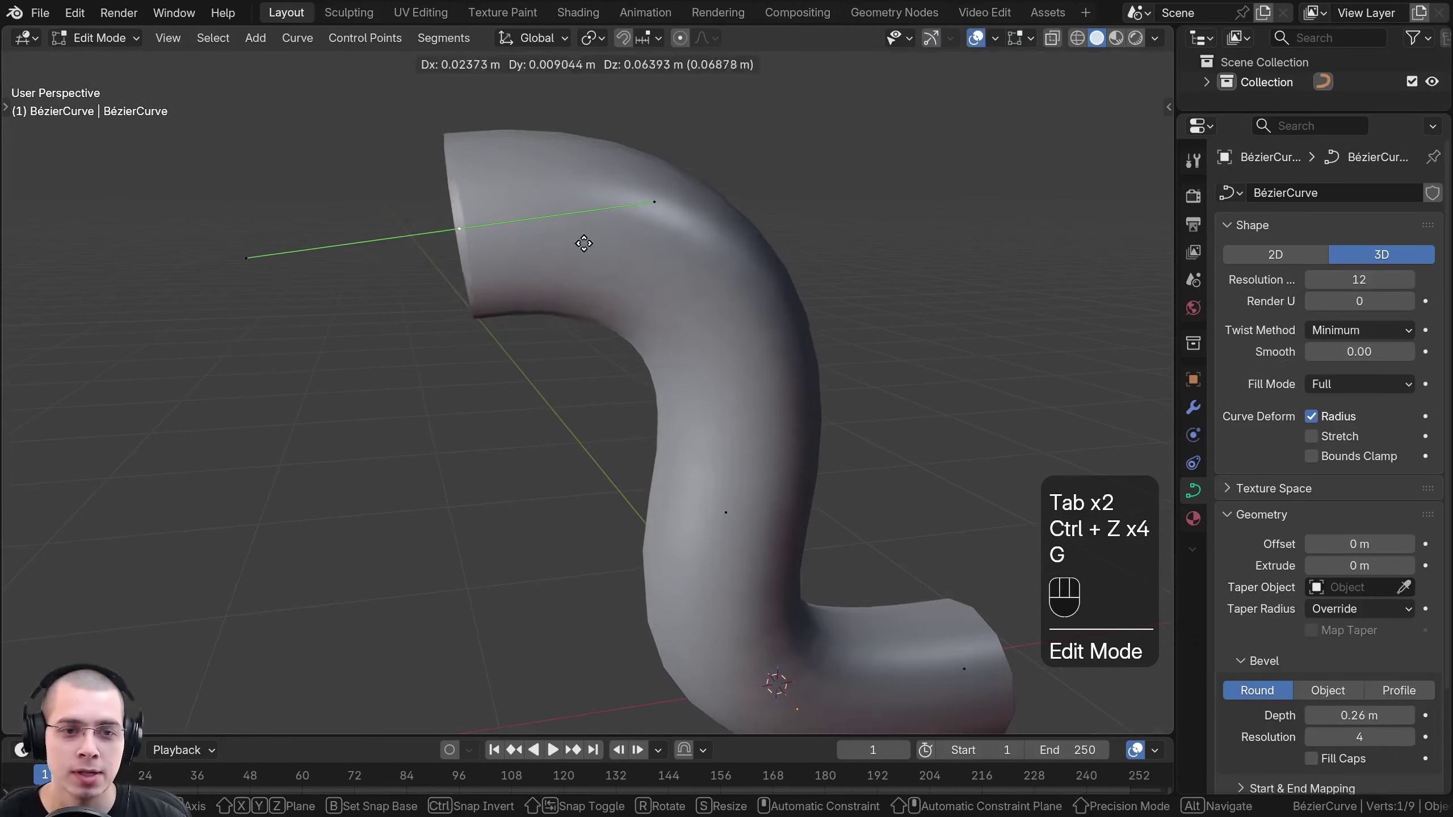
pyautogui.click(594, 493)
pyautogui.press('Tab')
pyautogui.scroll(1, 672, 295)
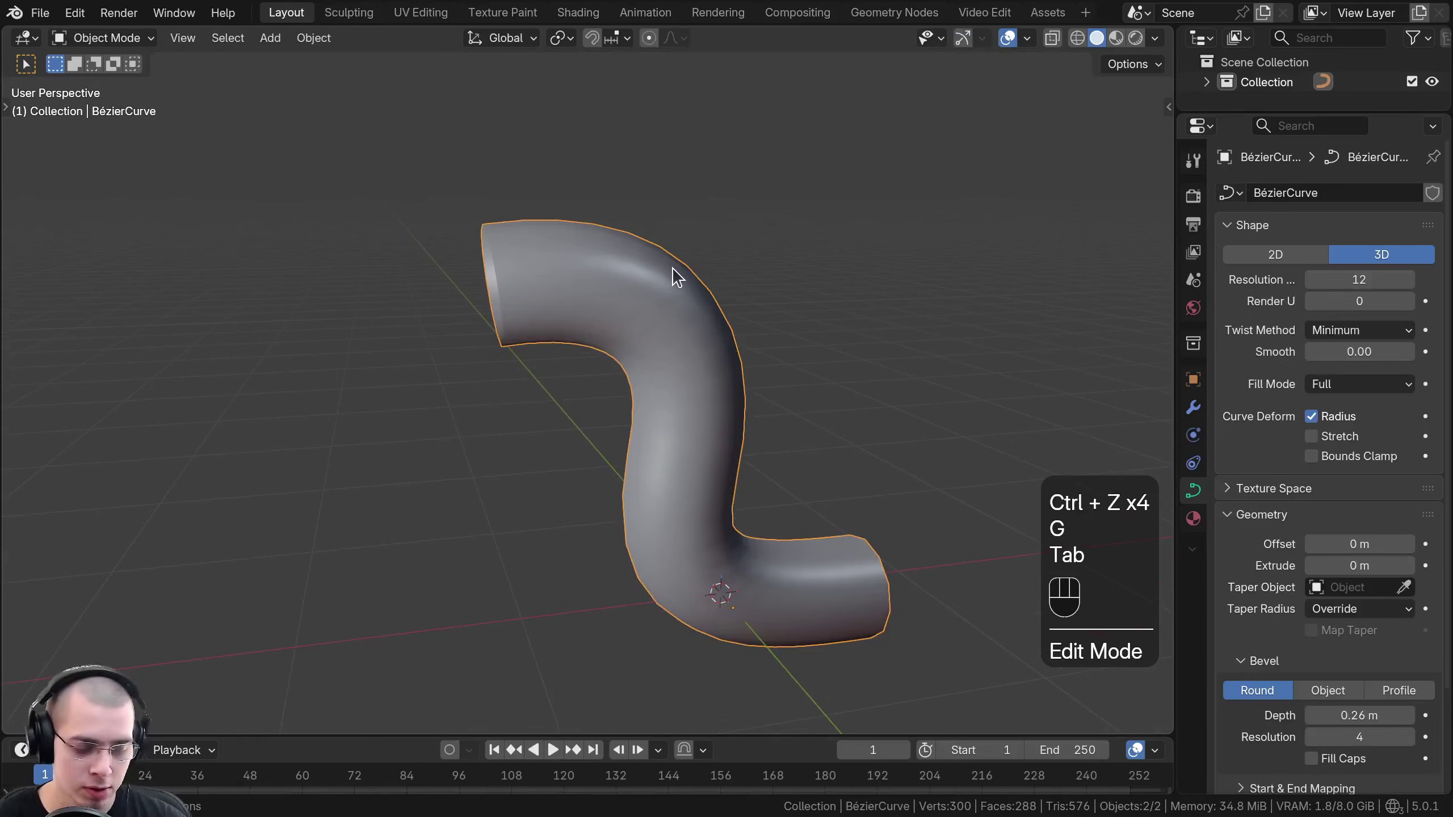
# Apply Visual Geometry to Mesh to the curve pipe and select all the resulting geometry in Edit Mode.
pyautogui.hotkey('ctrl', 'a')
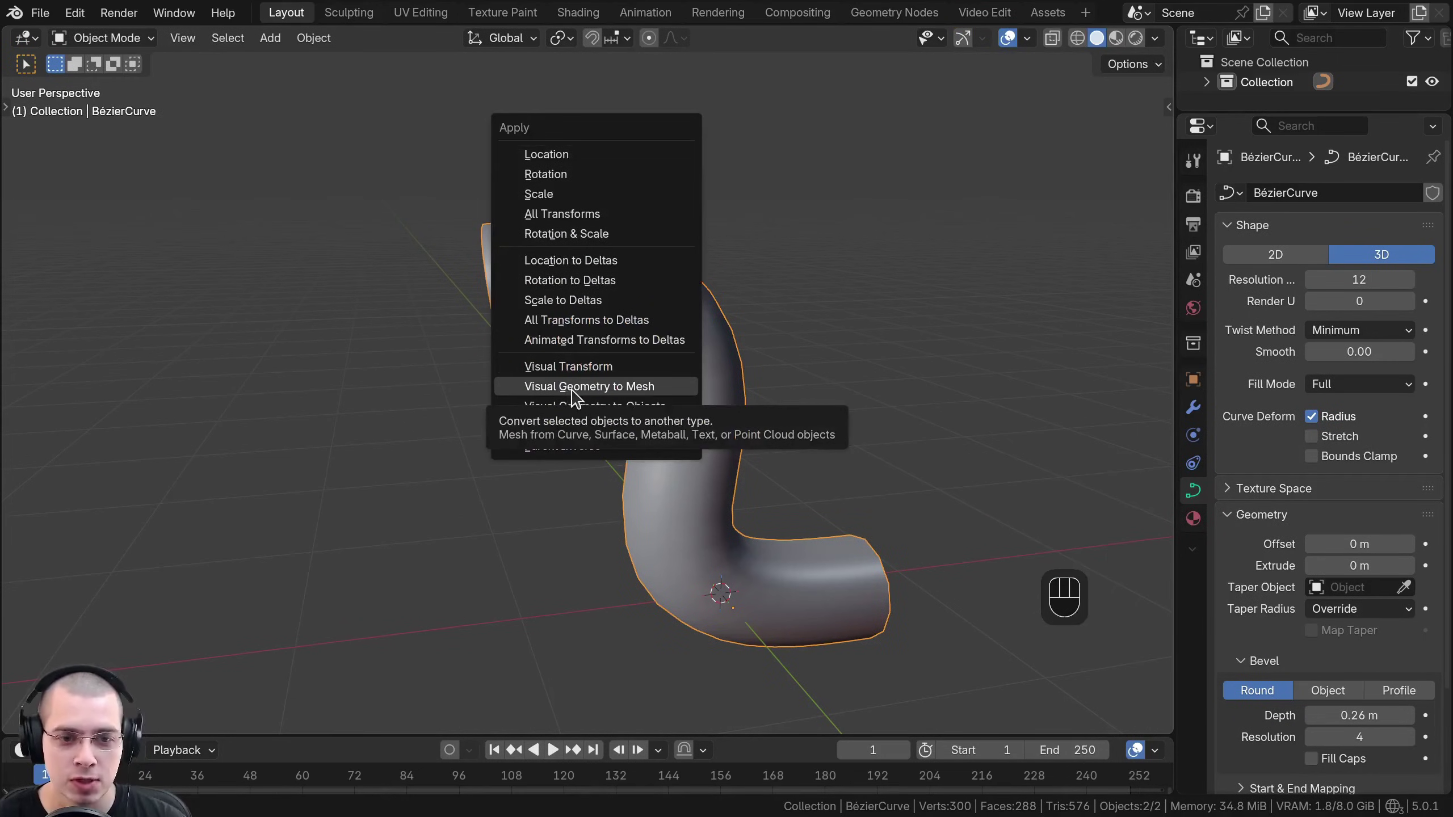
pyautogui.click(610, 387)
pyautogui.scroll(3, 595, 320)
pyautogui.scroll(-3, 606, 355)
pyautogui.press('Tab')
pyautogui.press('a')
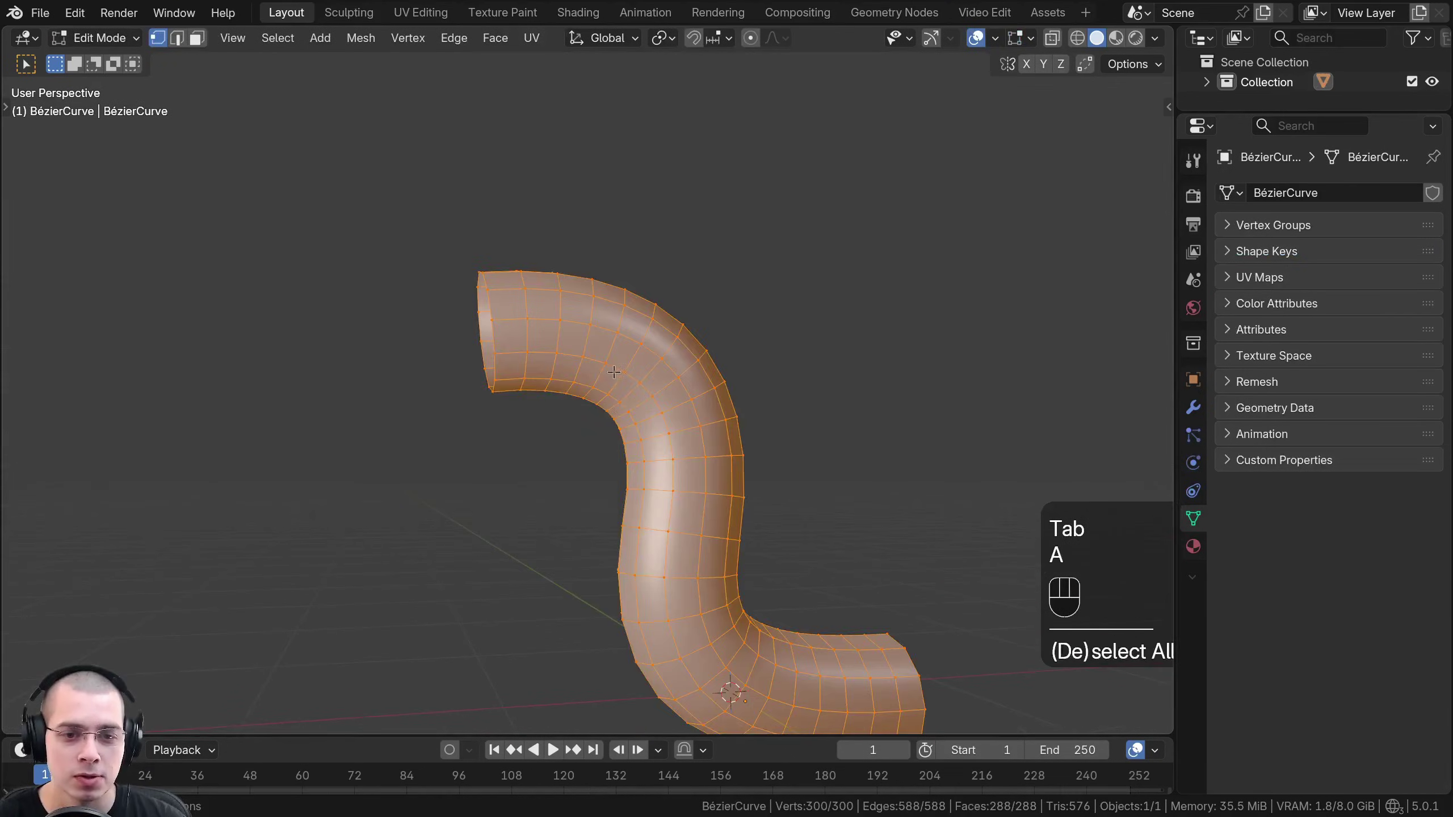
pyautogui.moveTo(614, 372); pyautogui.dragTo(607, 339, button='middle')
pyautogui.press('Tab')
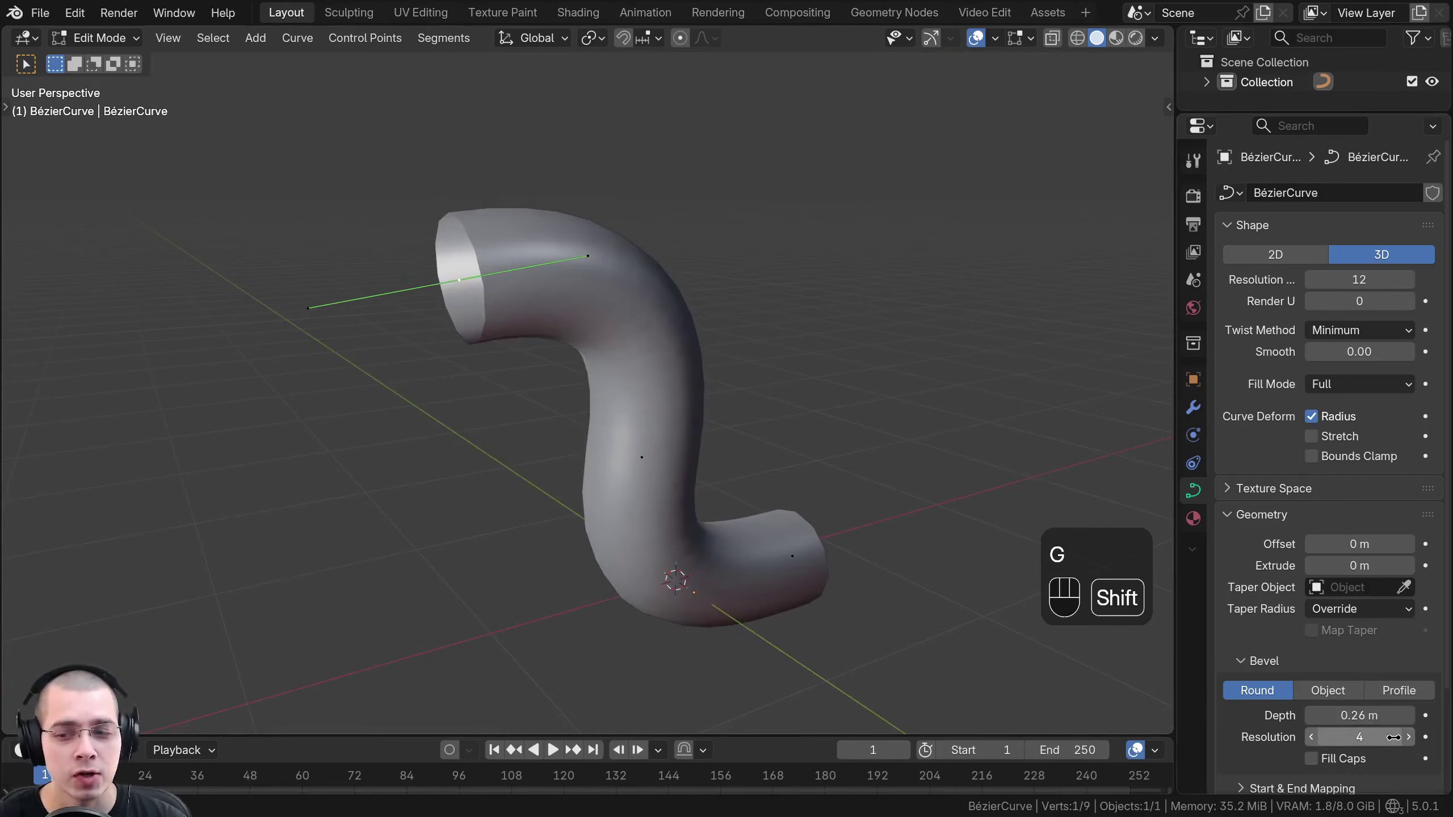
# Set the curve's bevel depth to 0 m and return to Object Mode.
pyautogui.keyDown('shift'); pyautogui.moveTo(1387, 716); pyautogui.dragTo(1307, 716); pyautogui.keyUp('shift')
pyautogui.press('Tab')
pyautogui.moveTo(564, 380); pyautogui.dragTo(514, 366, button='middle')
pyautogui.scroll(2, 497, 291)
pyautogui.moveTo(501, 300); pyautogui.dragTo(547, 206, button='middle')
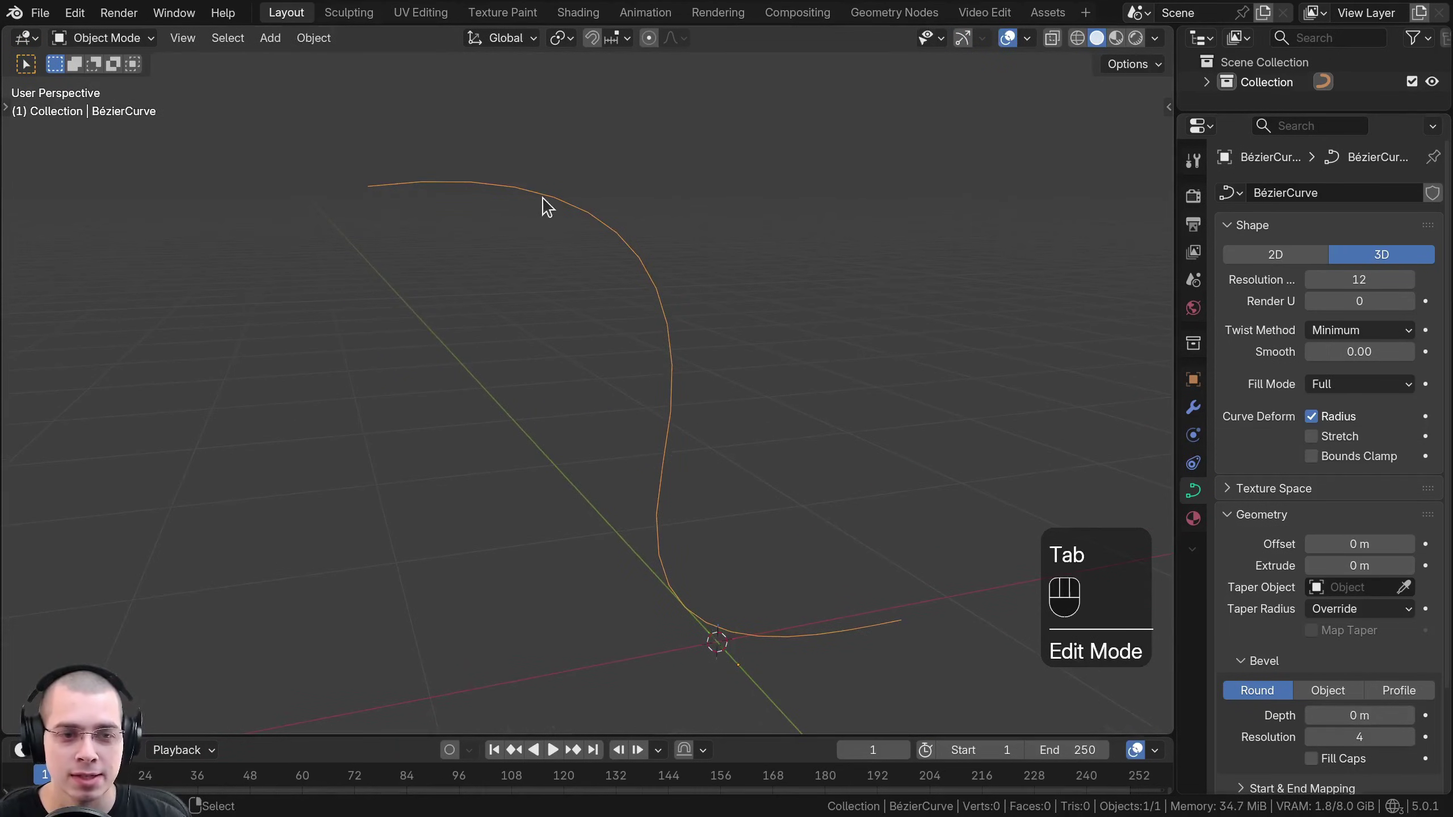
# Apply Visual Geometry to Mesh to the bare curve and select the first few vertices at its upper end in Edit Mode.
pyautogui.hotkey('ctrl', 'a')
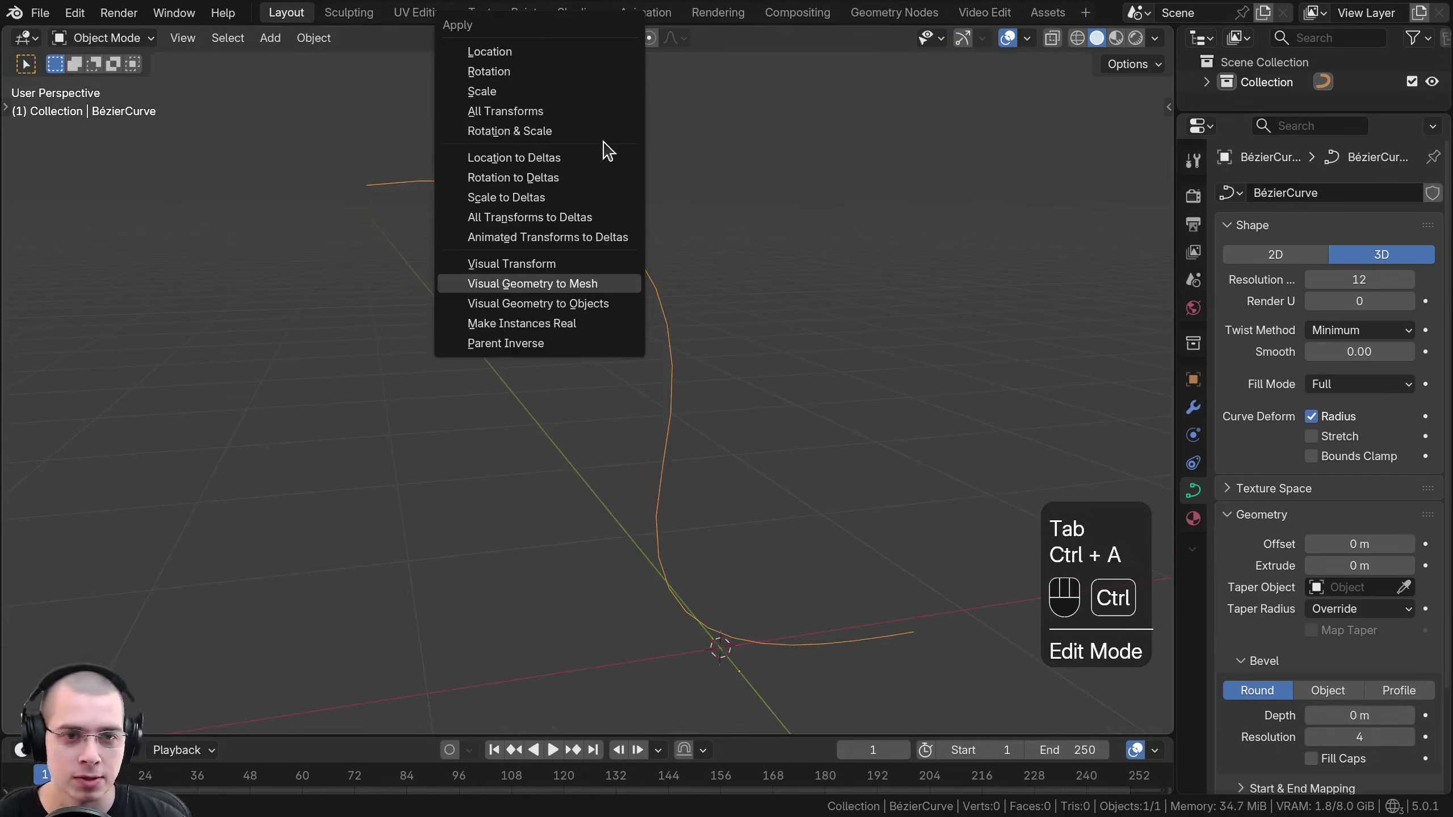
pyautogui.click(542, 285)
pyautogui.moveTo(543, 286); pyautogui.dragTo(415, 289, button='middle')
pyautogui.press('Tab')
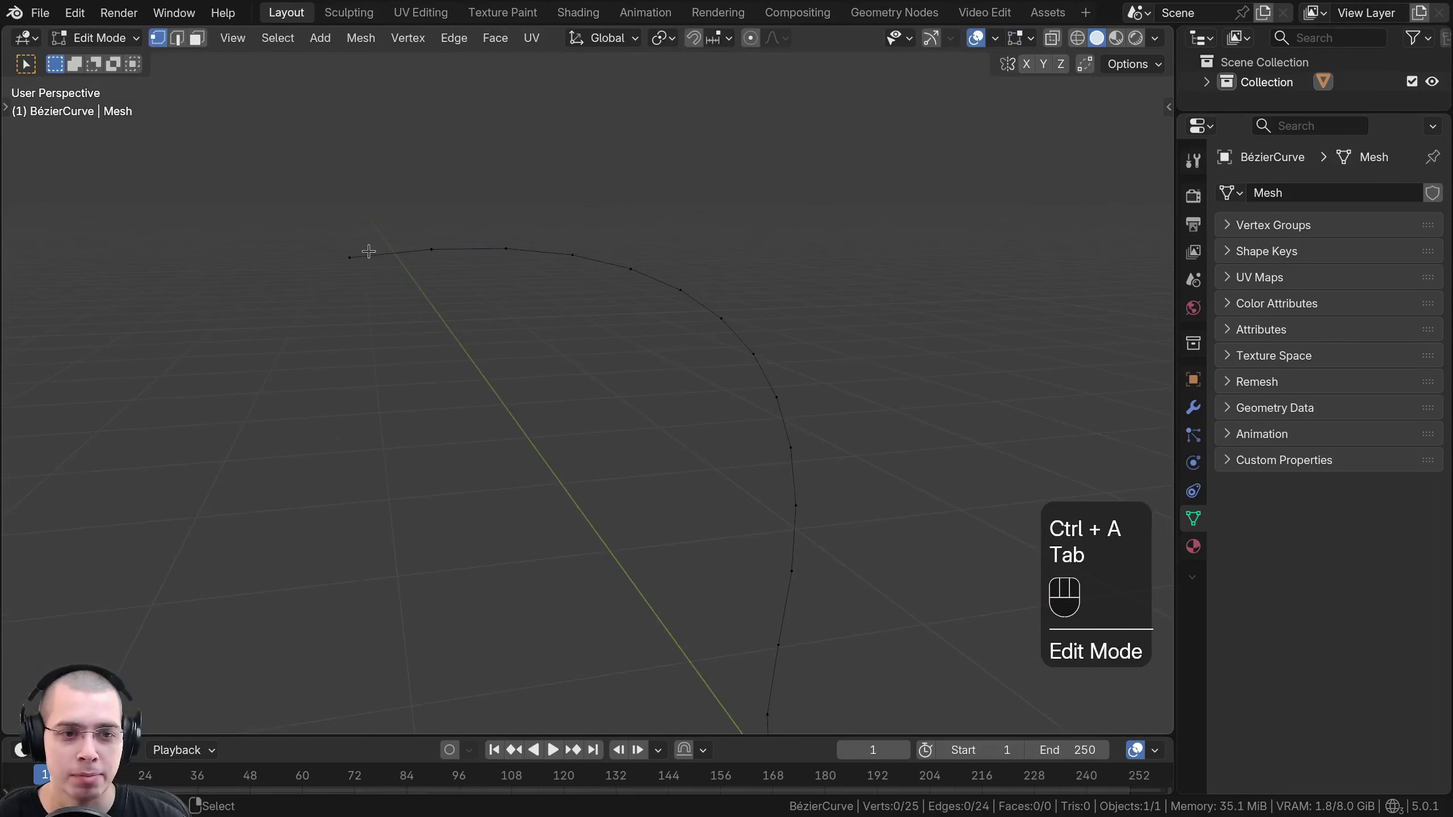
pyautogui.keyDown('shift'); pyautogui.click(369, 252); pyautogui.keyUp('shift')
pyautogui.keyDown('shift'); pyautogui.click(515, 249); pyautogui.keyUp('shift')
pyautogui.moveTo(520, 249); pyautogui.dragTo(555, 277, button='middle')
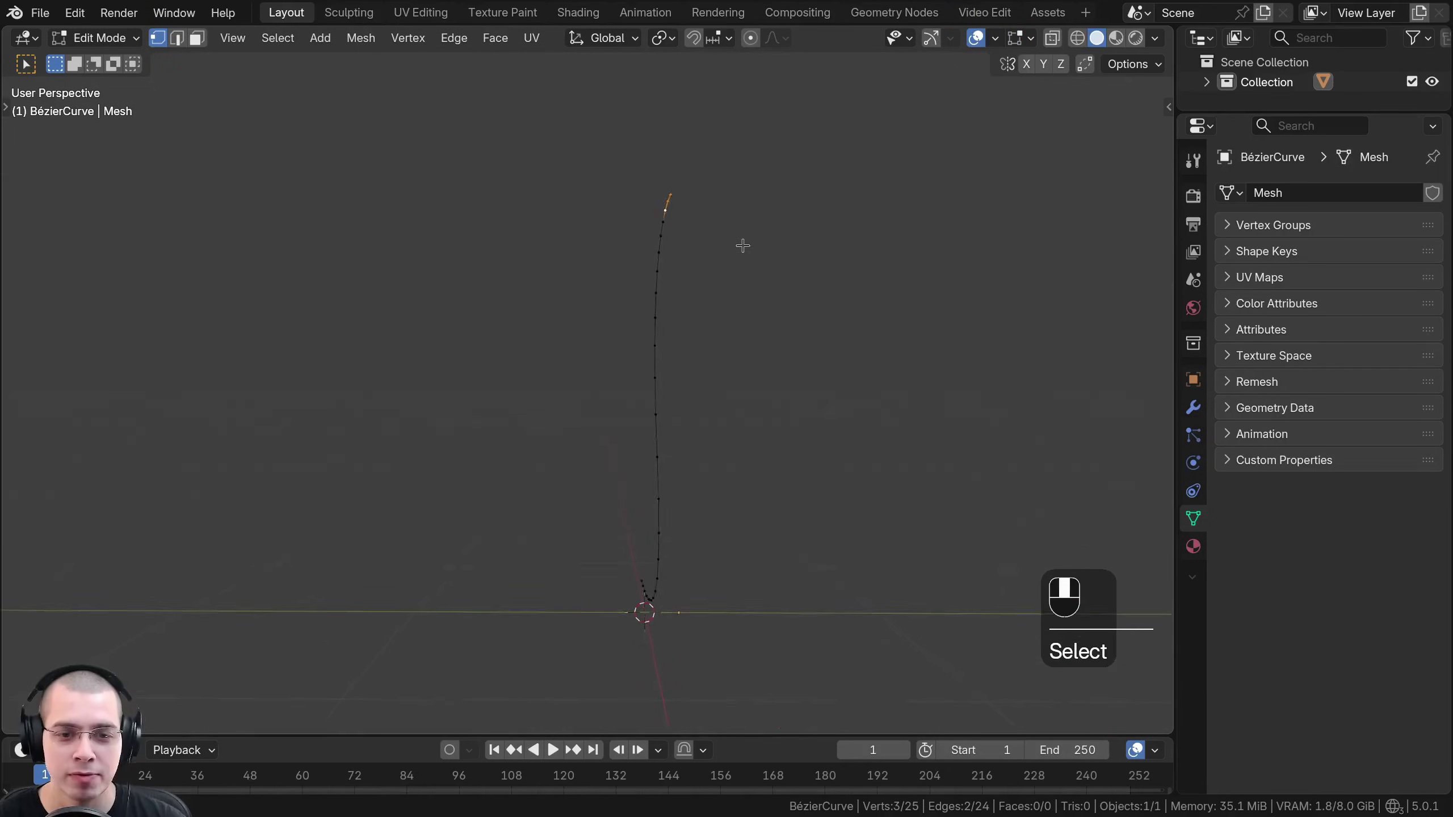
# Select all vertices of the converted line and return to Object Mode.
pyautogui.press('a')
pyautogui.press('a')
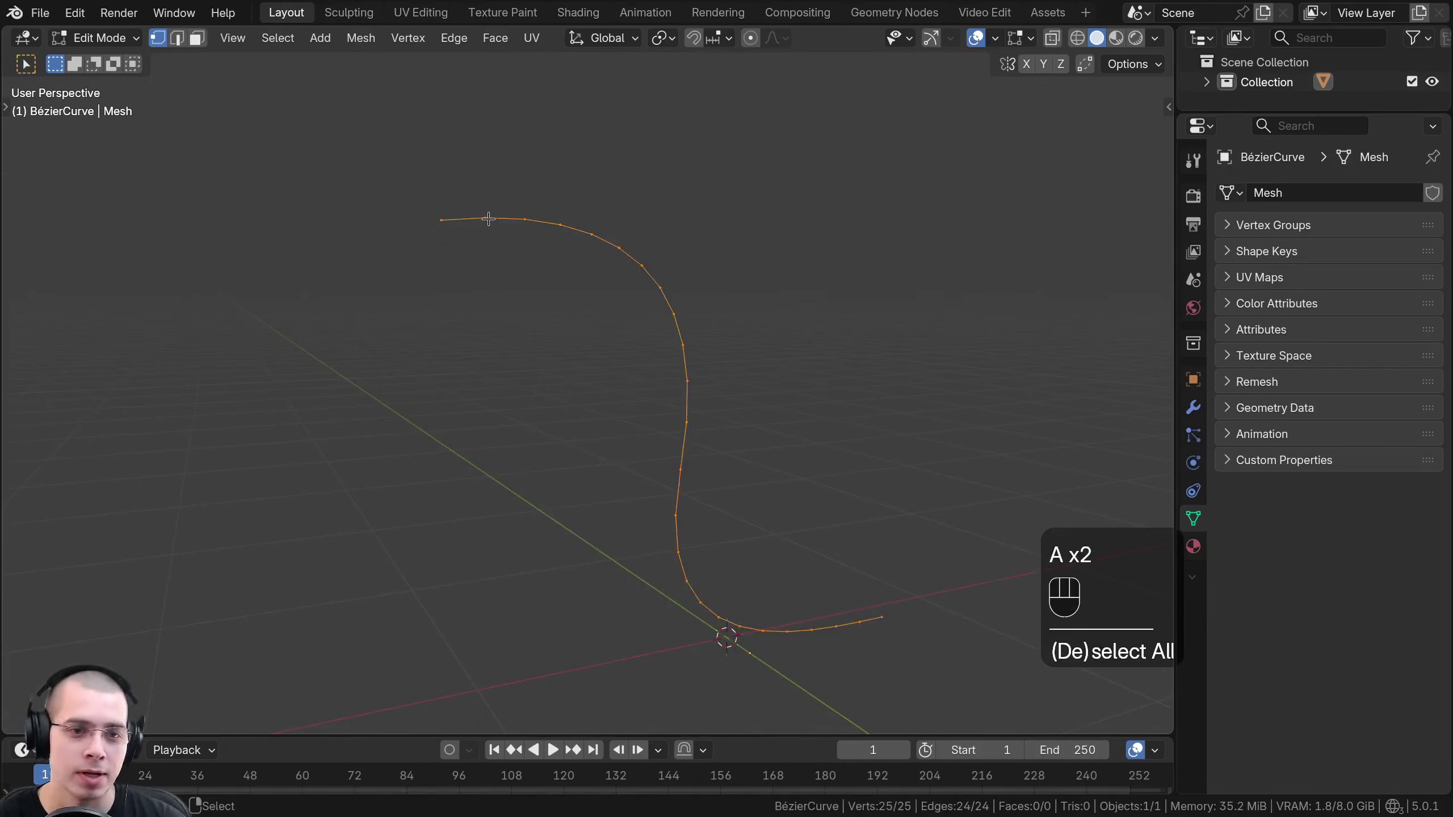
pyautogui.moveTo(487, 218); pyautogui.dragTo(407, 149, button='middle')
pyautogui.press('Tab')
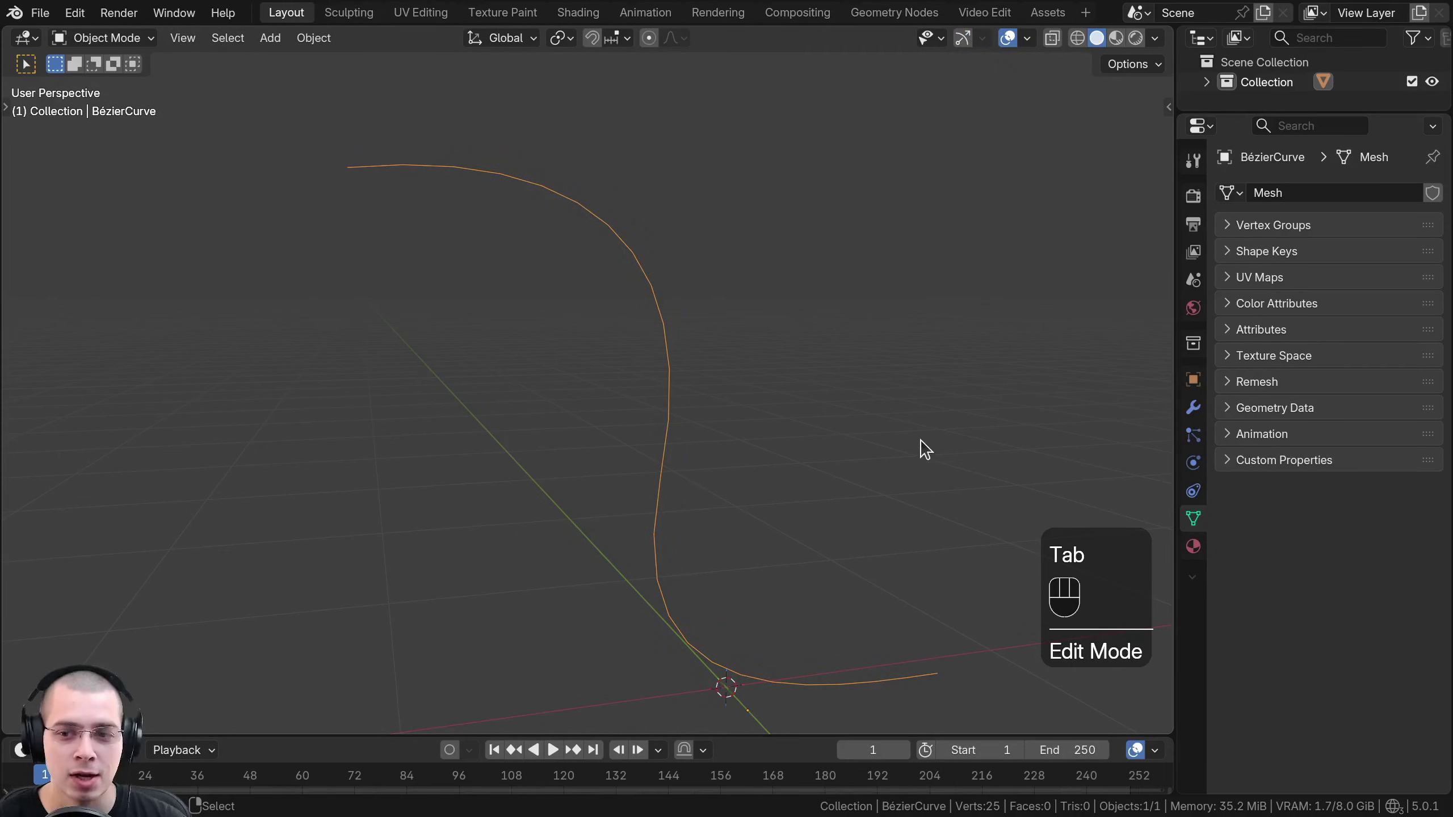
# Undo the mesh conversion to get the editable Bézier curve back.
pyautogui.hotkey('ctrl', 'z')
pyautogui.hotkey('ctrl', 'z')
pyautogui.hotkey('ctrl', 'z')
pyautogui.hotkey('ctrl', 'z')
pyautogui.hotkey('ctrl', 'z')
pyautogui.hotkey('ctrl', 'z')
pyautogui.hotkey('ctrl', 'z')
pyautogui.hotkey('ctrl', 'z')
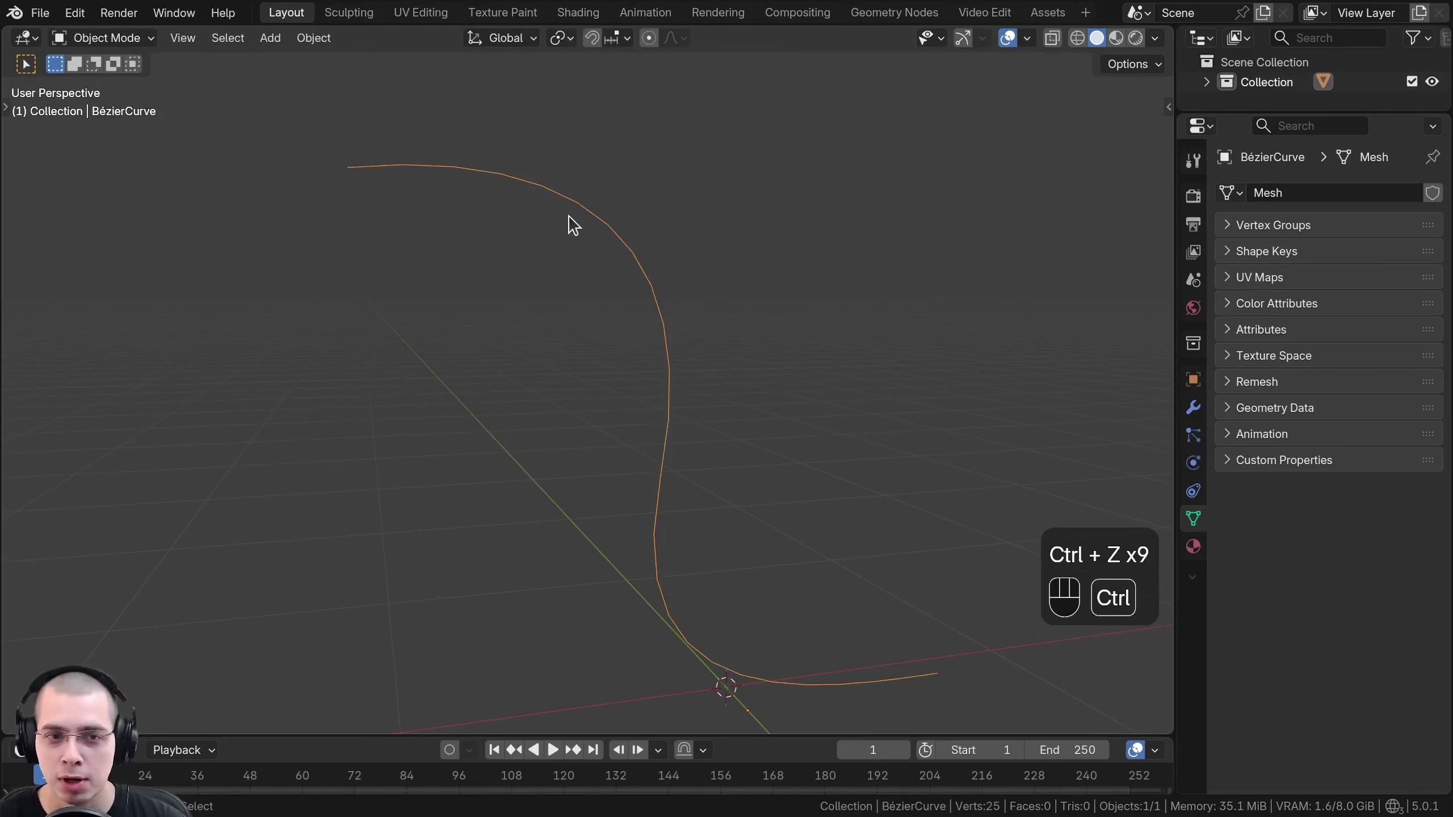
# Set the bevel depth to 0.091 m, apply Visual Geometry to Mesh and enter Edit Mode.
pyautogui.moveTo(1359, 715); pyautogui.dragTo(1407, 716)
pyautogui.hotkey('ctrl', 'a')
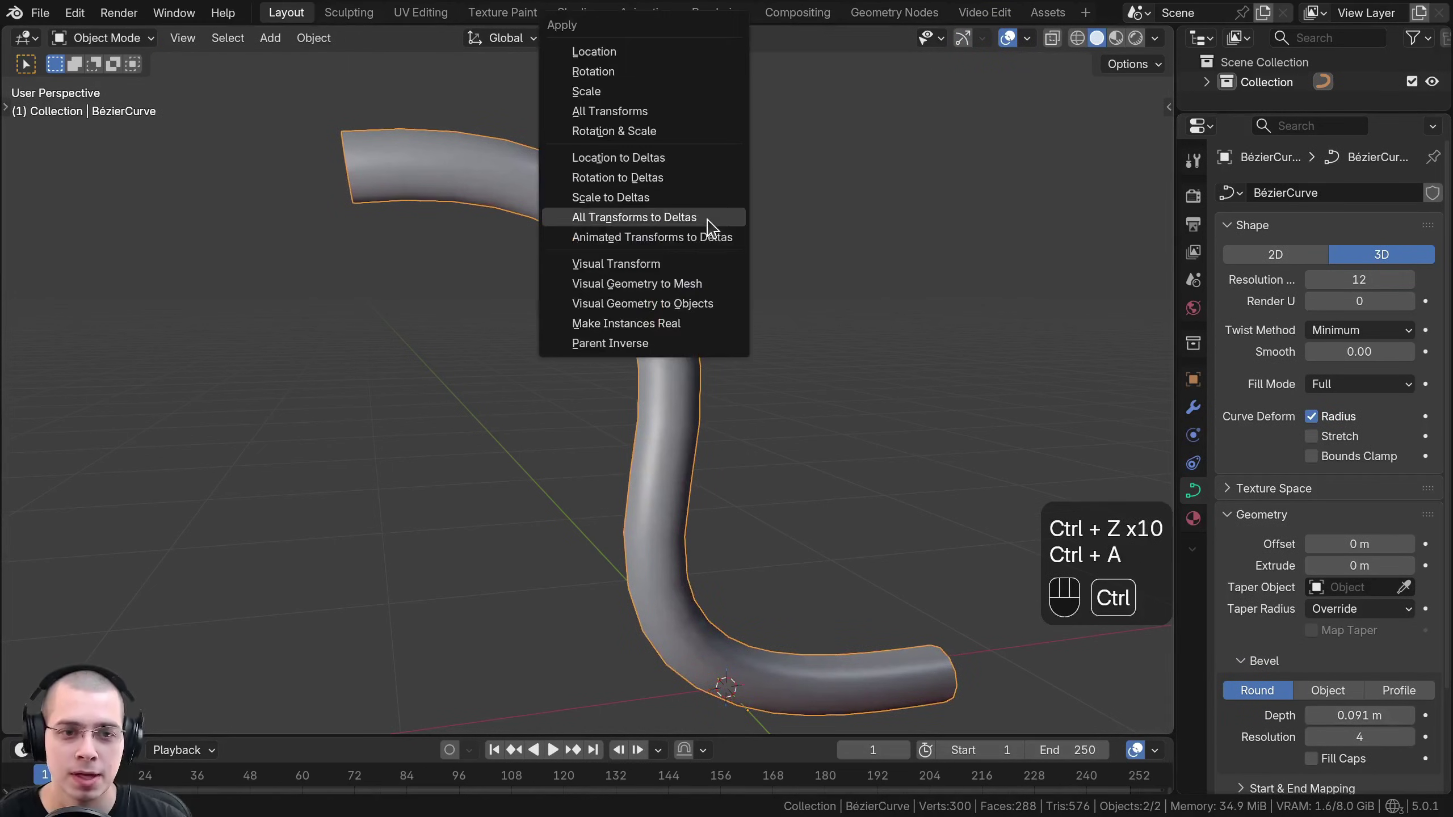
pyautogui.click(665, 284)
pyautogui.press('Tab')
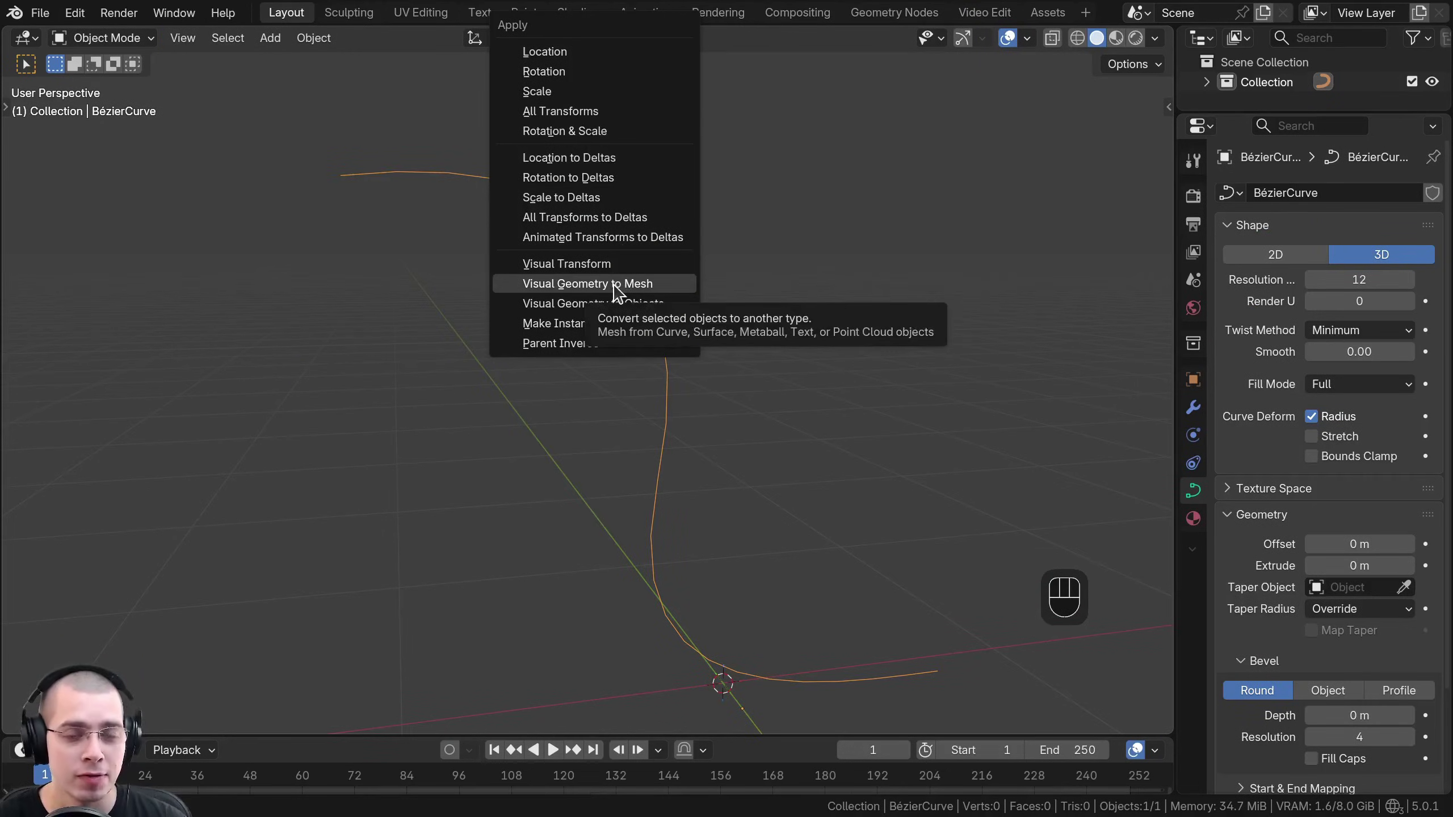
# Convert the curve without bevel depth to a mesh line, select all its vertices in Edit Mode and return to Object Mode.
pyautogui.click(613, 289)
pyautogui.press('Tab')
pyautogui.press('a')
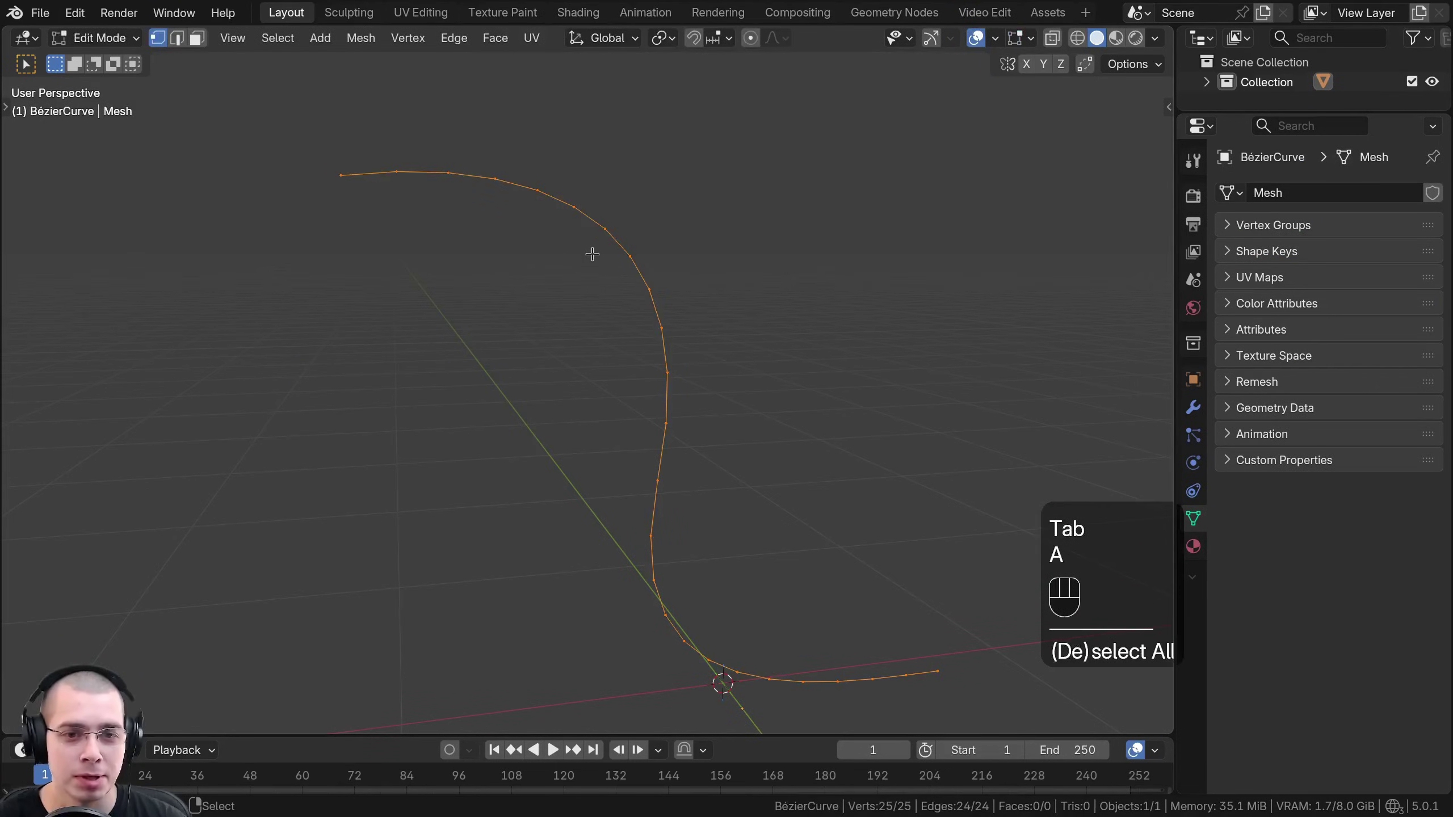
pyautogui.scroll(1, 598, 212)
pyautogui.press('Tab')
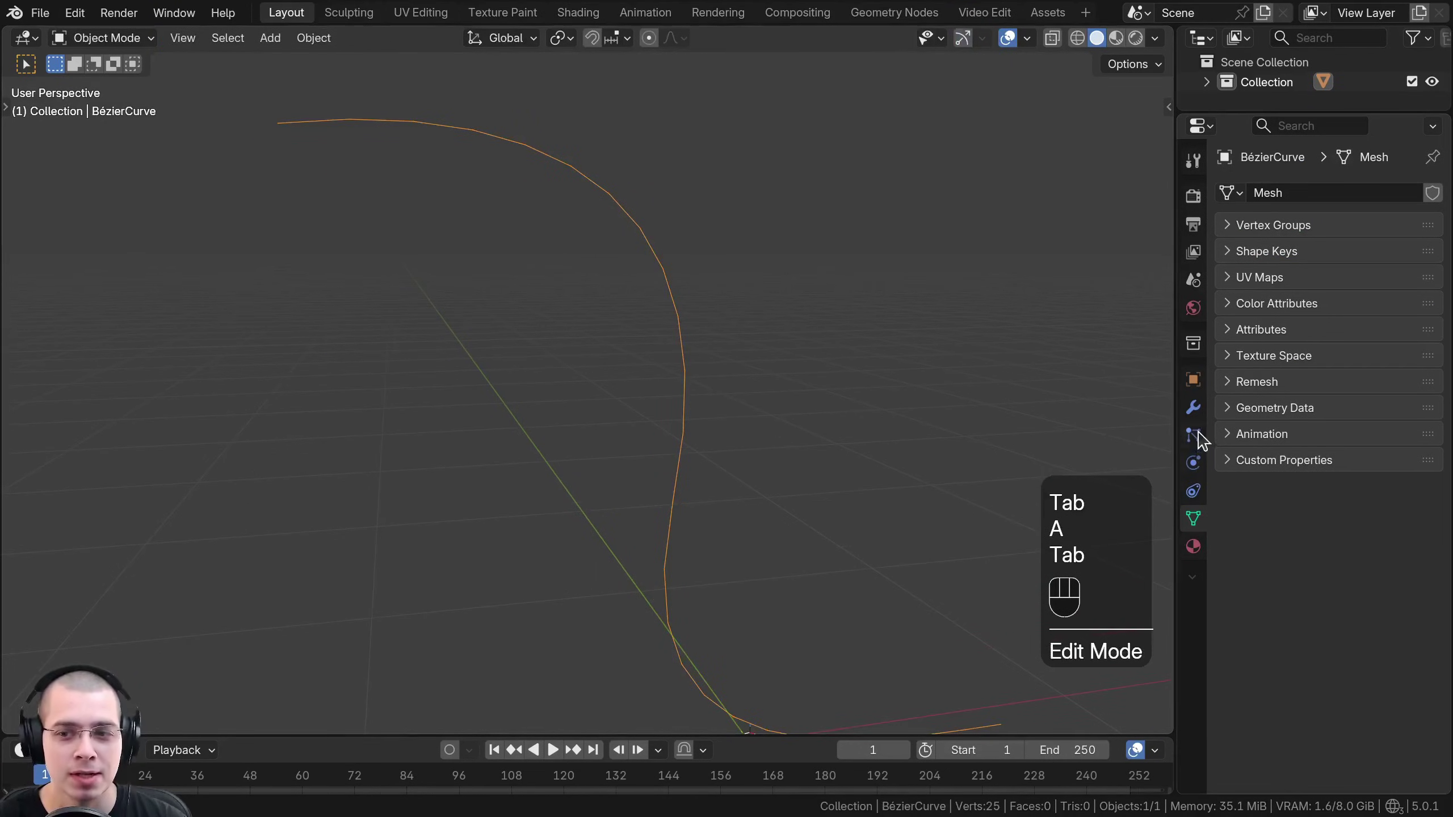
# Add a Skin modifier to the converted mesh line.
pyautogui.click(1194, 409)
pyautogui.moveTo(1146, 402); pyautogui.dragTo(1049, 390)
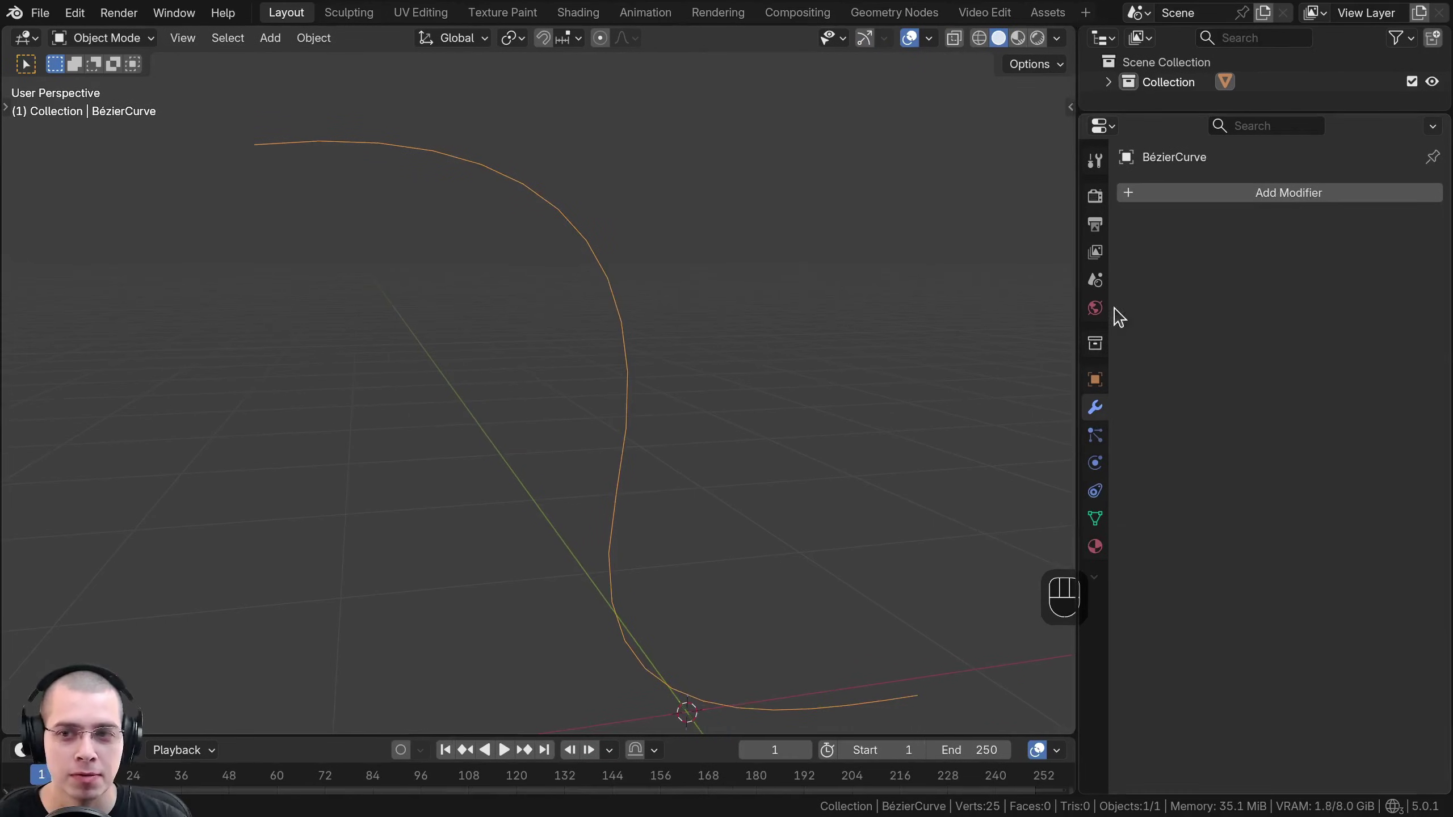
pyautogui.click(1208, 193)
pyautogui.write('skin')
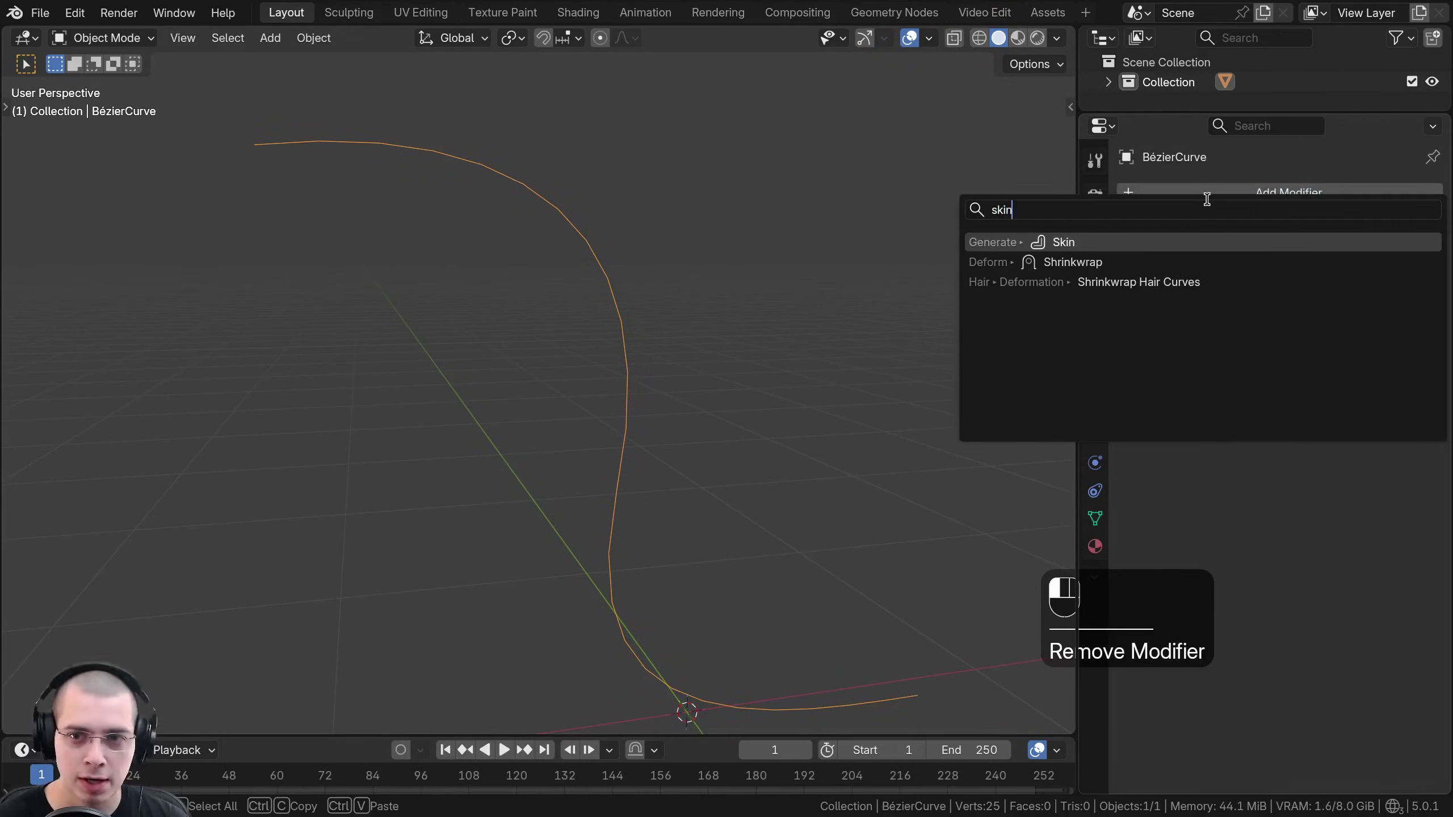
pyautogui.click(1049, 244)
pyautogui.scroll(-3, 686, 200)
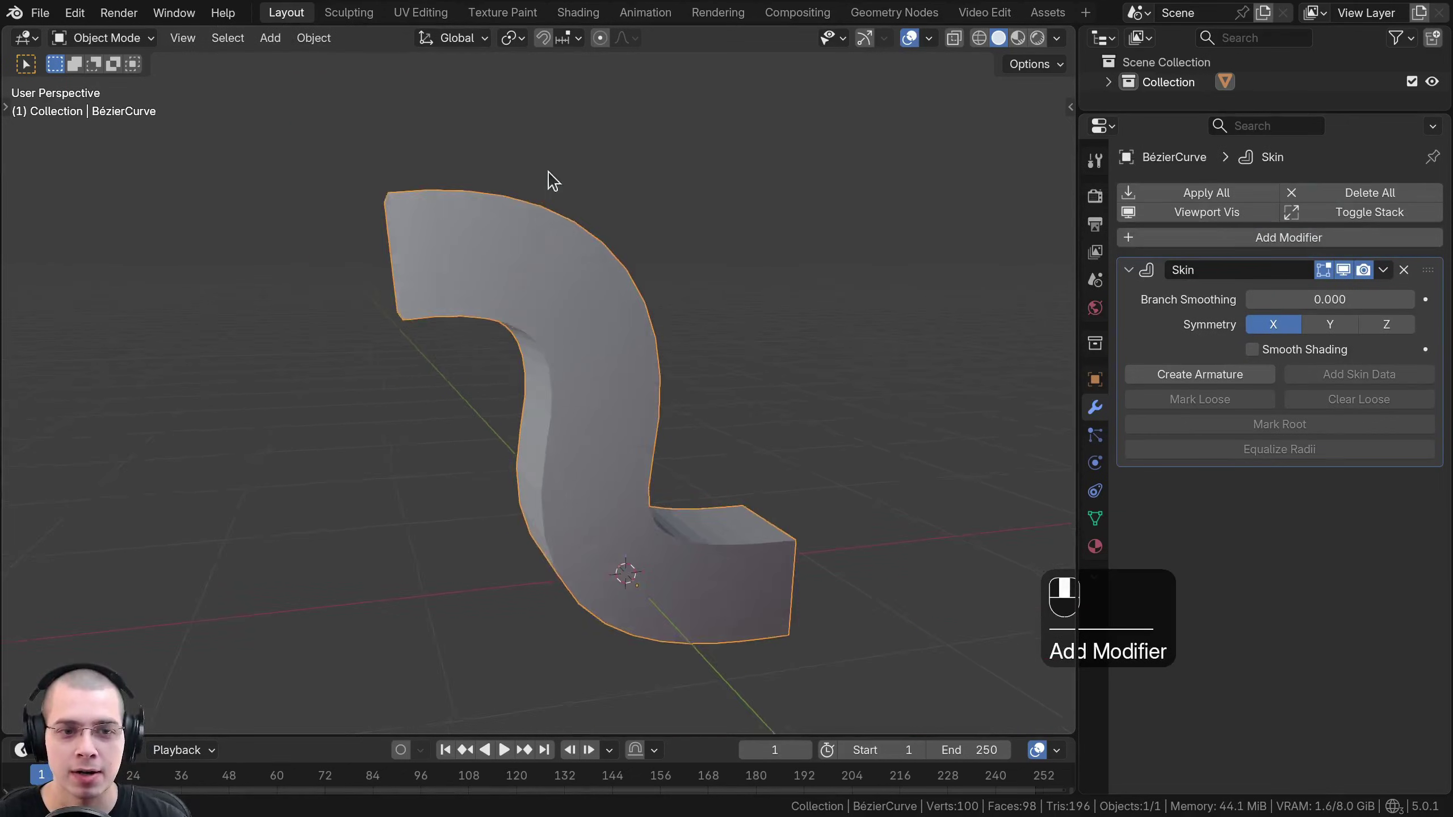
pyautogui.moveTo(548, 182)
pyautogui.mouseDown(button='middle')
pyautogui.moveTo(713, 129)
pyautogui.moveTo(609, 107)
pyautogui.moveTo(522, 179)
pyautogui.mouseUp(button='middle')
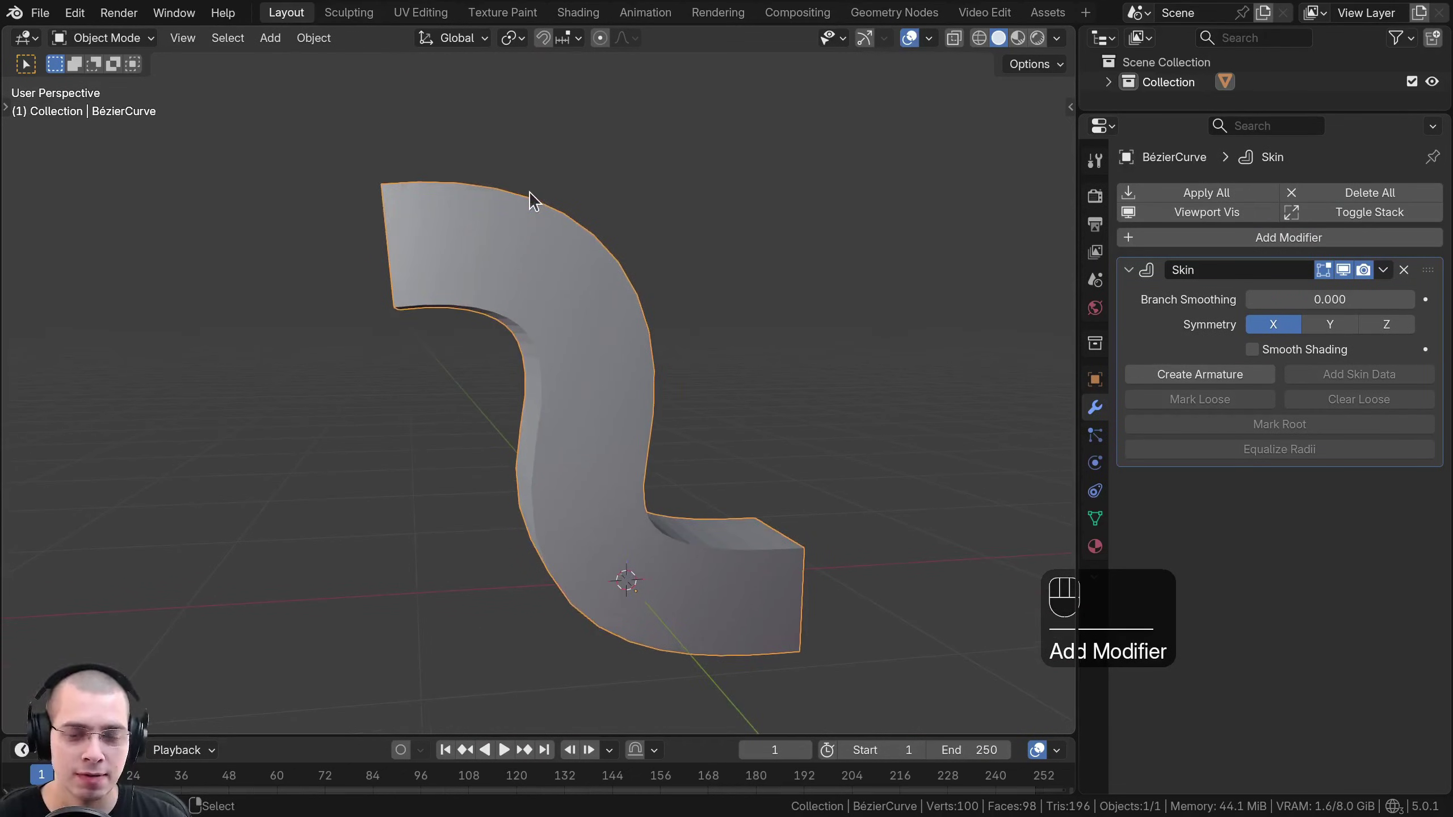
# Add a Subdivision Surface modifier after the Skin modifier.
pyautogui.scroll(2, 529, 191)
pyautogui.click(1227, 236)
pyautogui.write('sub')
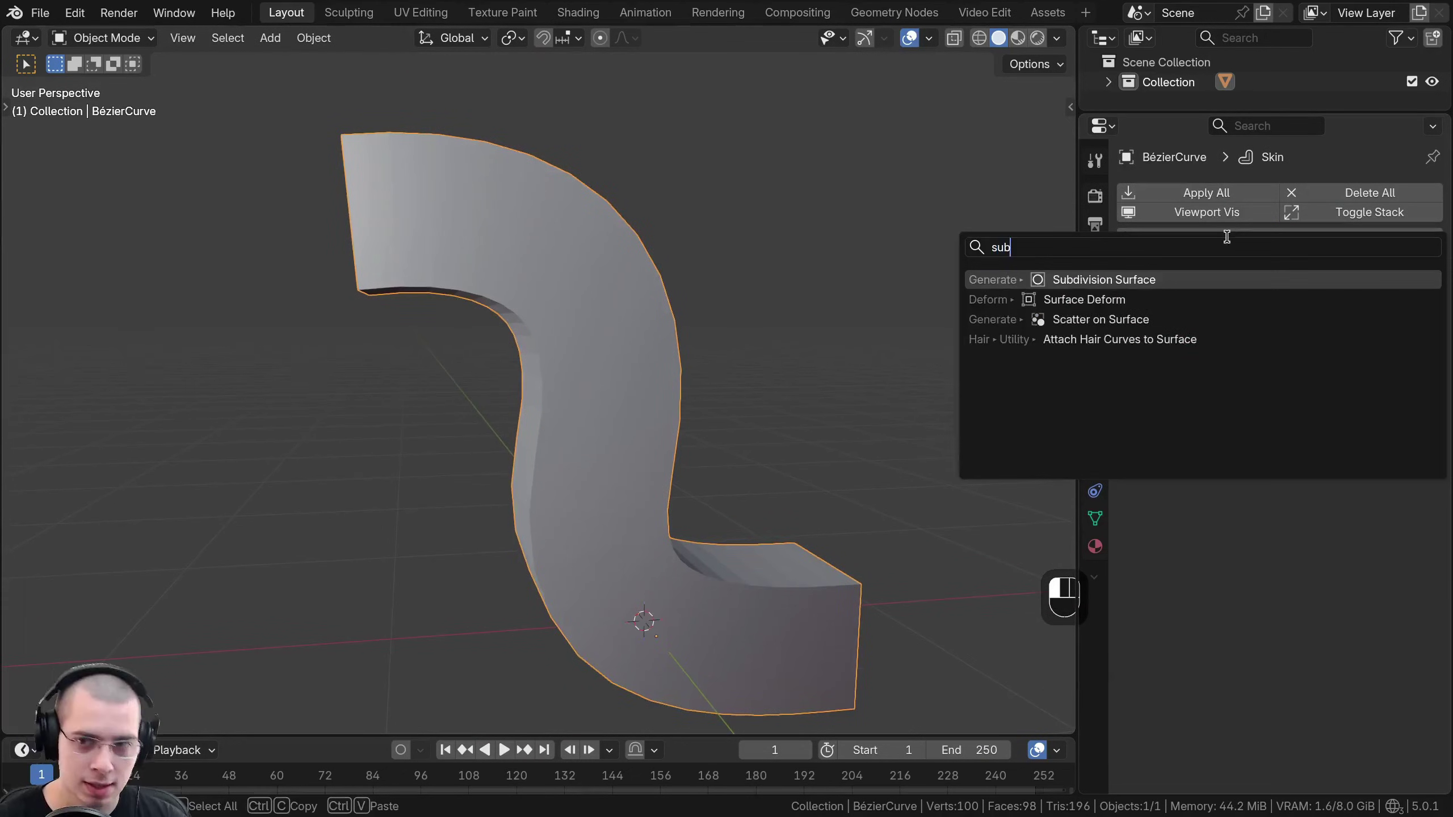
pyautogui.press('Return')
pyautogui.moveTo(584, 319)
pyautogui.mouseDown(button='middle')
pyautogui.moveTo(762, 301)
pyautogui.moveTo(611, 314)
pyautogui.mouseUp(button='middle')
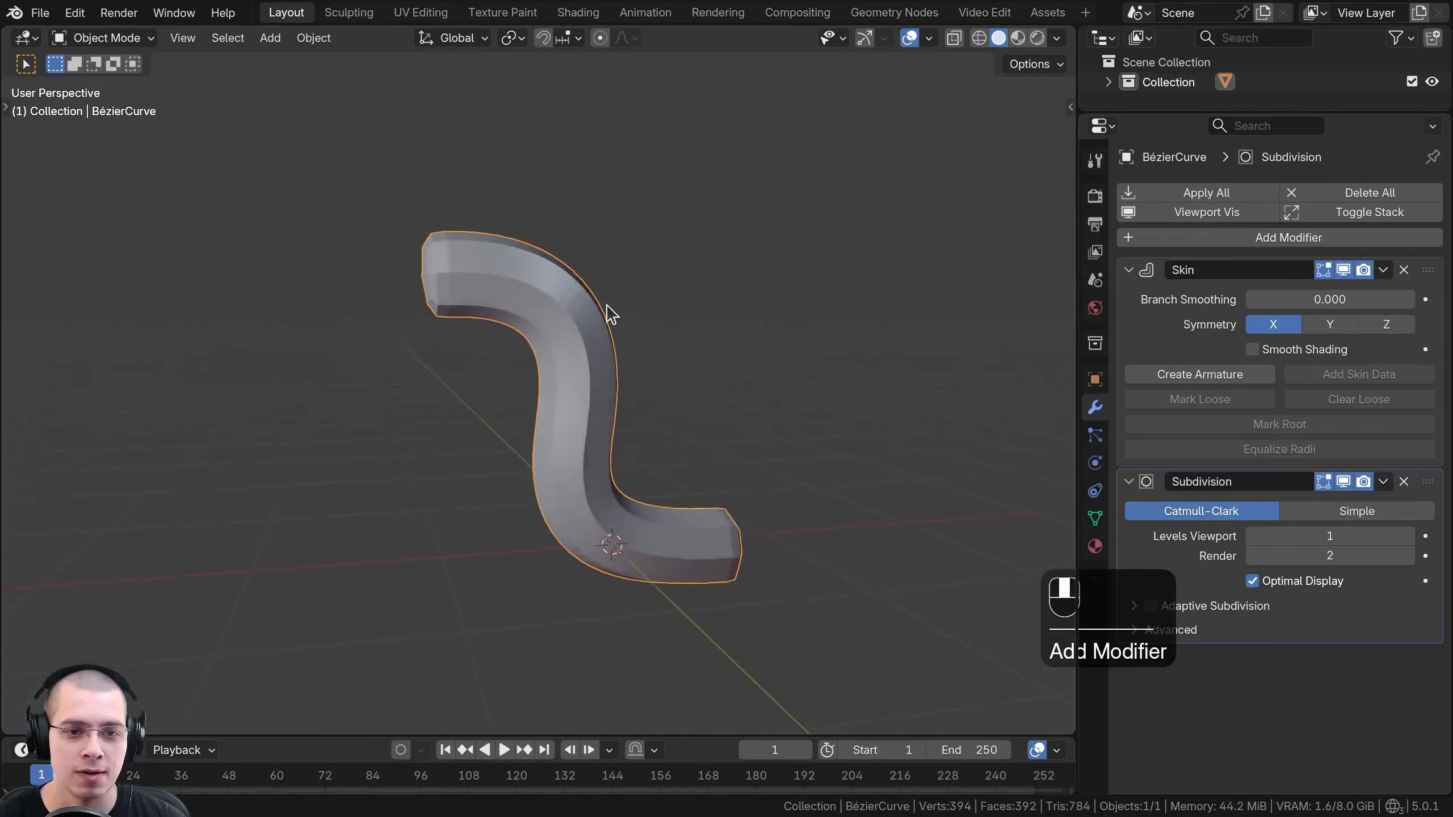
# Enable smooth shading in the Skin modifier and set the Subdivision viewport levels to 2.
pyautogui.press('w')
pyautogui.click(470, 112)
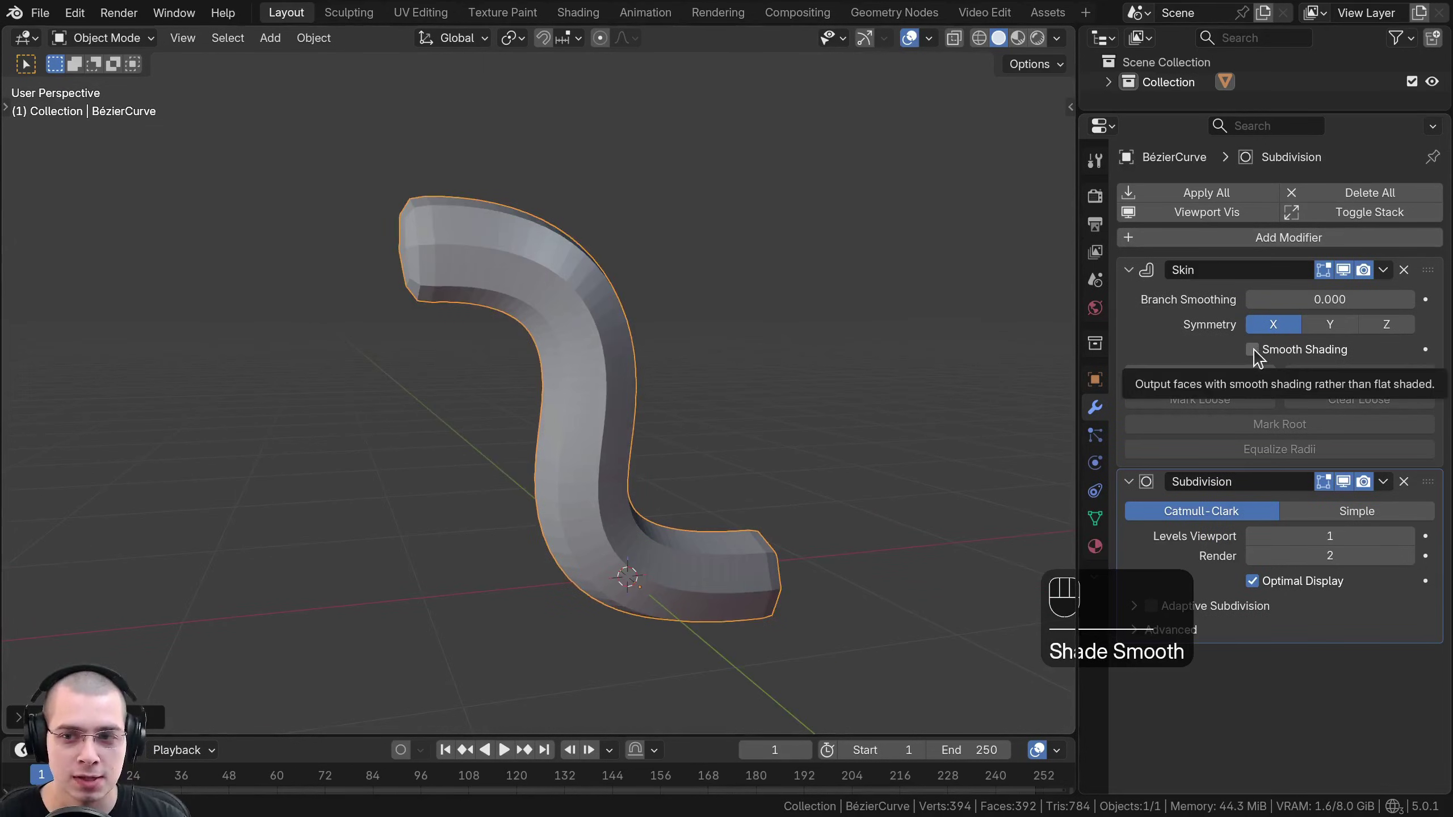
pyautogui.click(1252, 351)
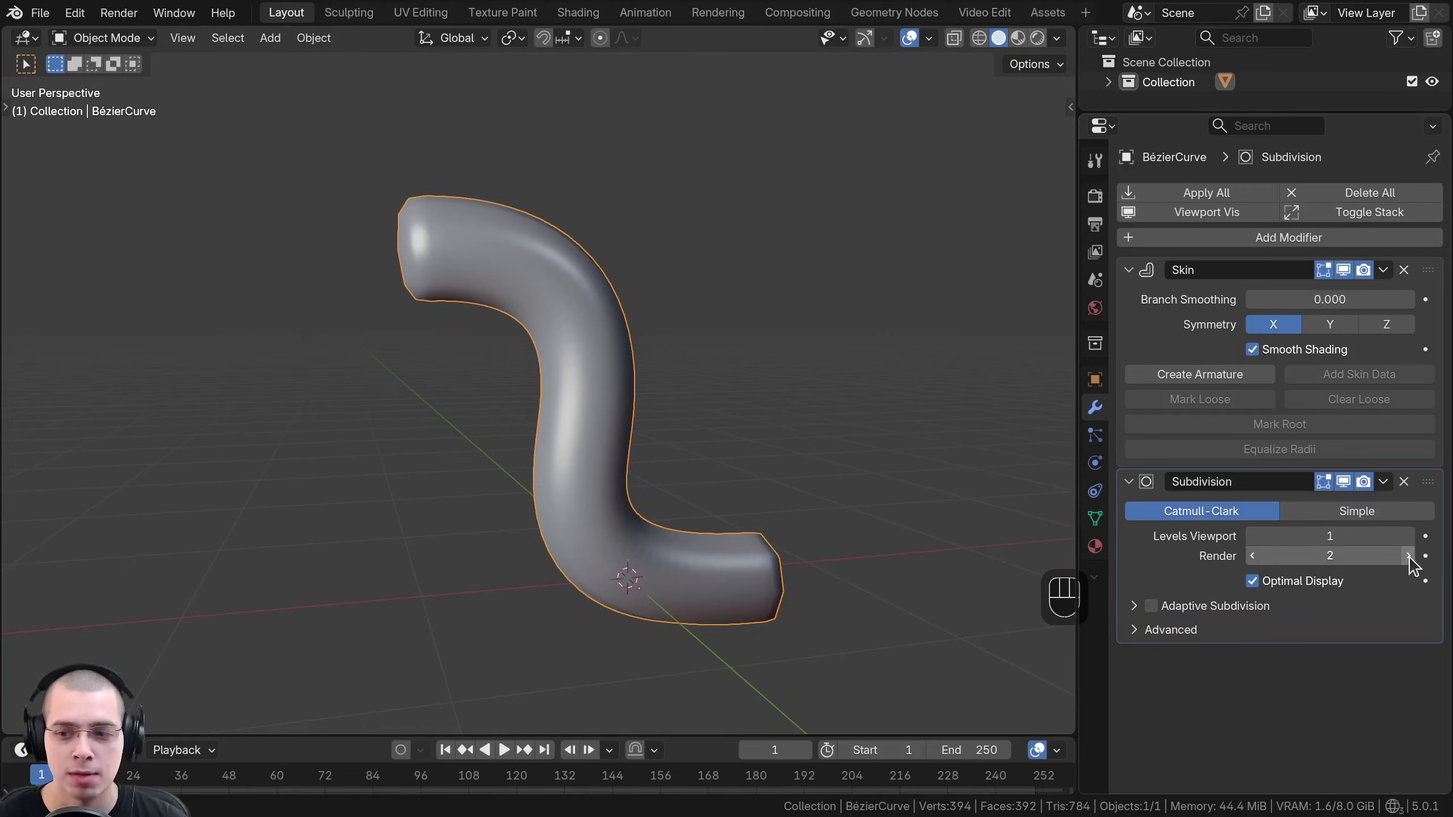
pyautogui.click(1408, 536)
# Try moving the end vertex of the skinned line in Edit Mode.
pyautogui.press('Tab')
pyautogui.press('g')
pyautogui.press('z')
pyautogui.press('z')
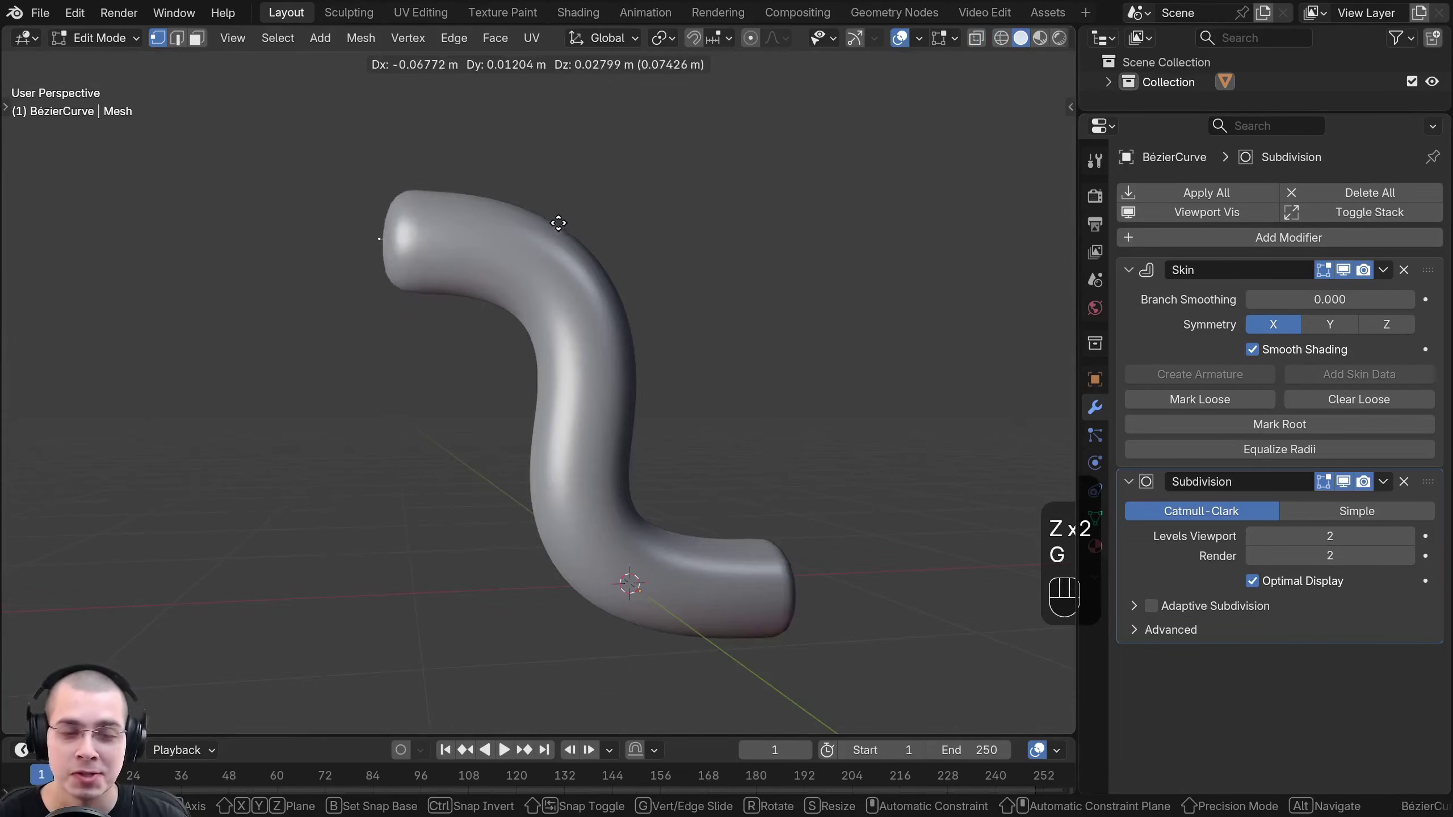
pyautogui.rightClick(392, 133)
pyautogui.press('Tab')
pyautogui.press('Tab')
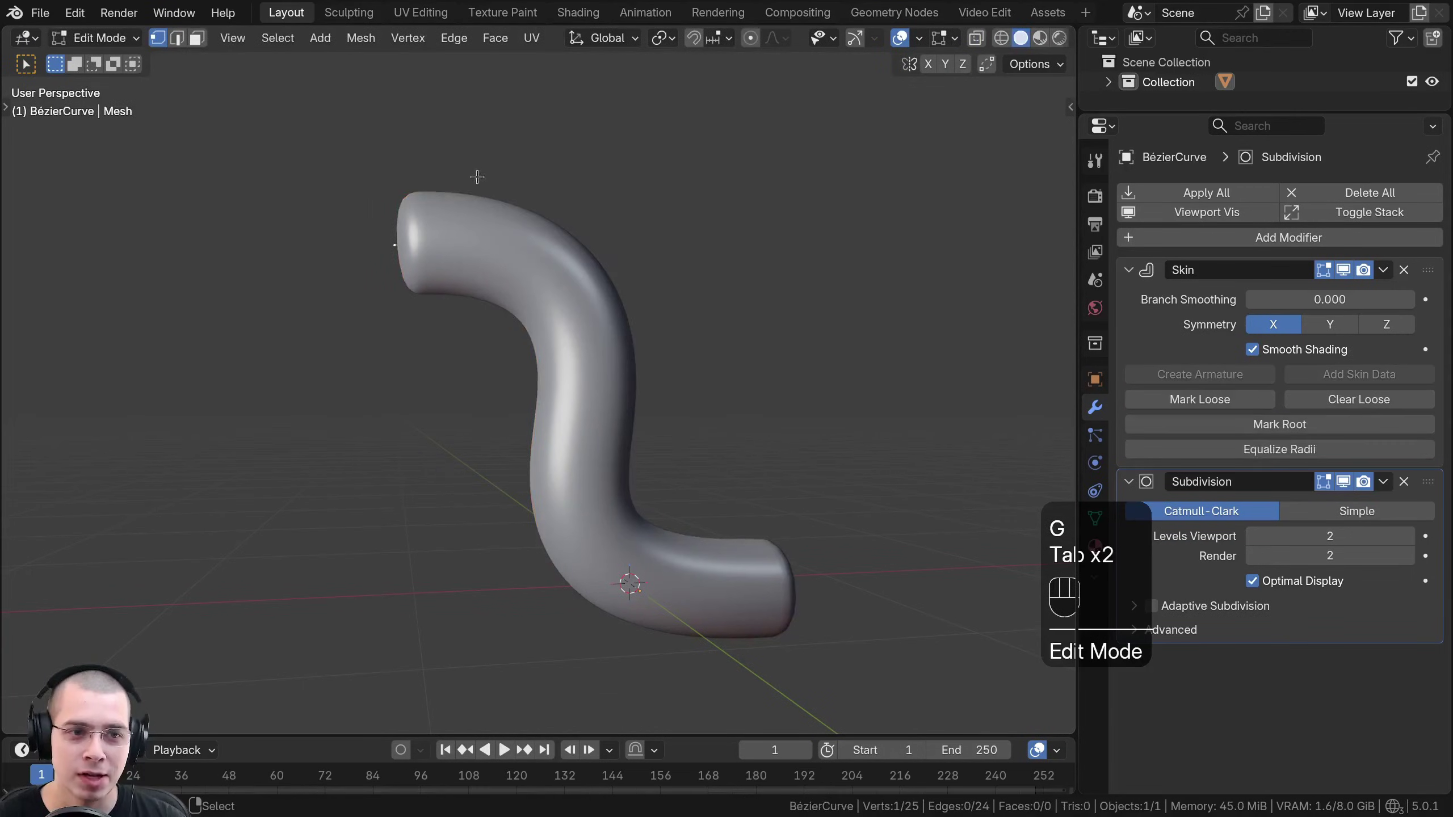
# Move the pipe's upper end vertex, extrude a new vertex from it and reposition the new end.
pyautogui.keyDown('shift'); pyautogui.moveTo(496, 229); pyautogui.dragTo(576, 234, button='middle'); pyautogui.keyUp('shift')
pyautogui.press('g')
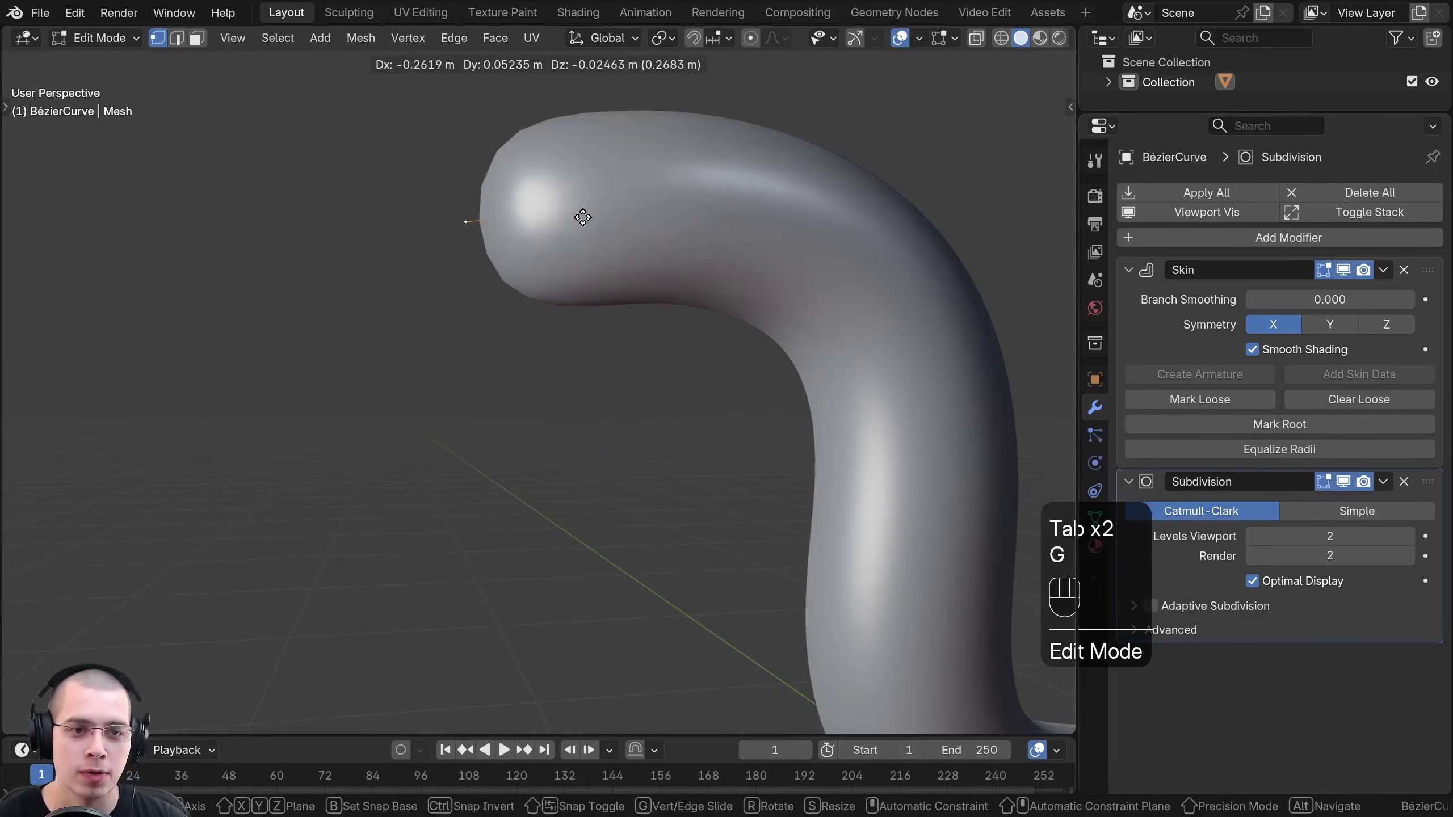
pyautogui.click(665, 243)
pyautogui.scroll(2, 663, 240)
pyautogui.press('e')
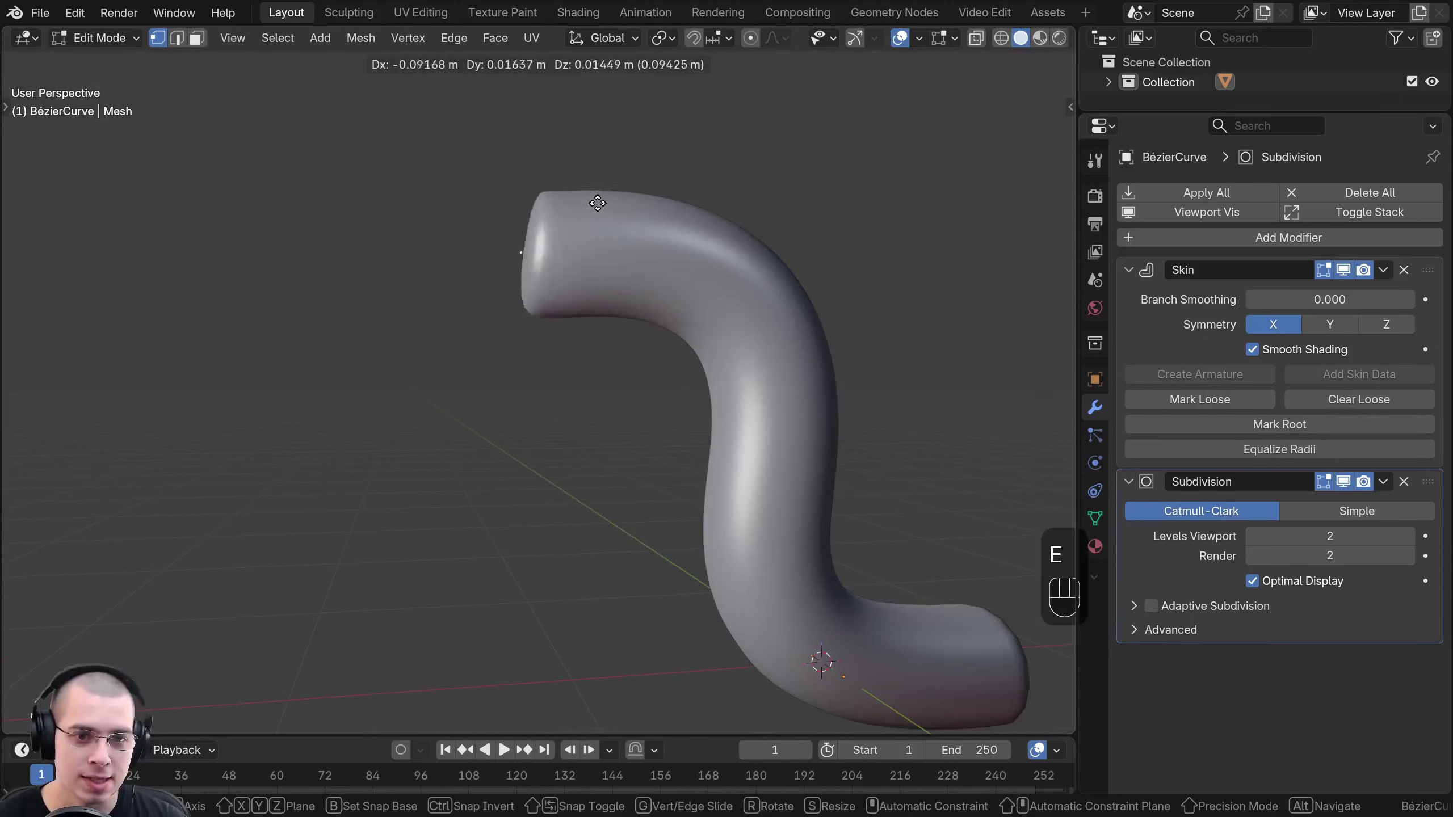
pyautogui.click(454, 244)
pyautogui.press('g')
pyautogui.click(441, 270)
# Check the extended pipe in Object Mode and move its end vertex again in Edit Mode.
pyautogui.moveTo(534, 269); pyautogui.dragTo(984, 172, button='middle')
pyautogui.press('Tab')
pyautogui.scroll(-3, 722, 333)
pyautogui.press('Tab')
pyautogui.press('g')
pyautogui.click(655, 395)
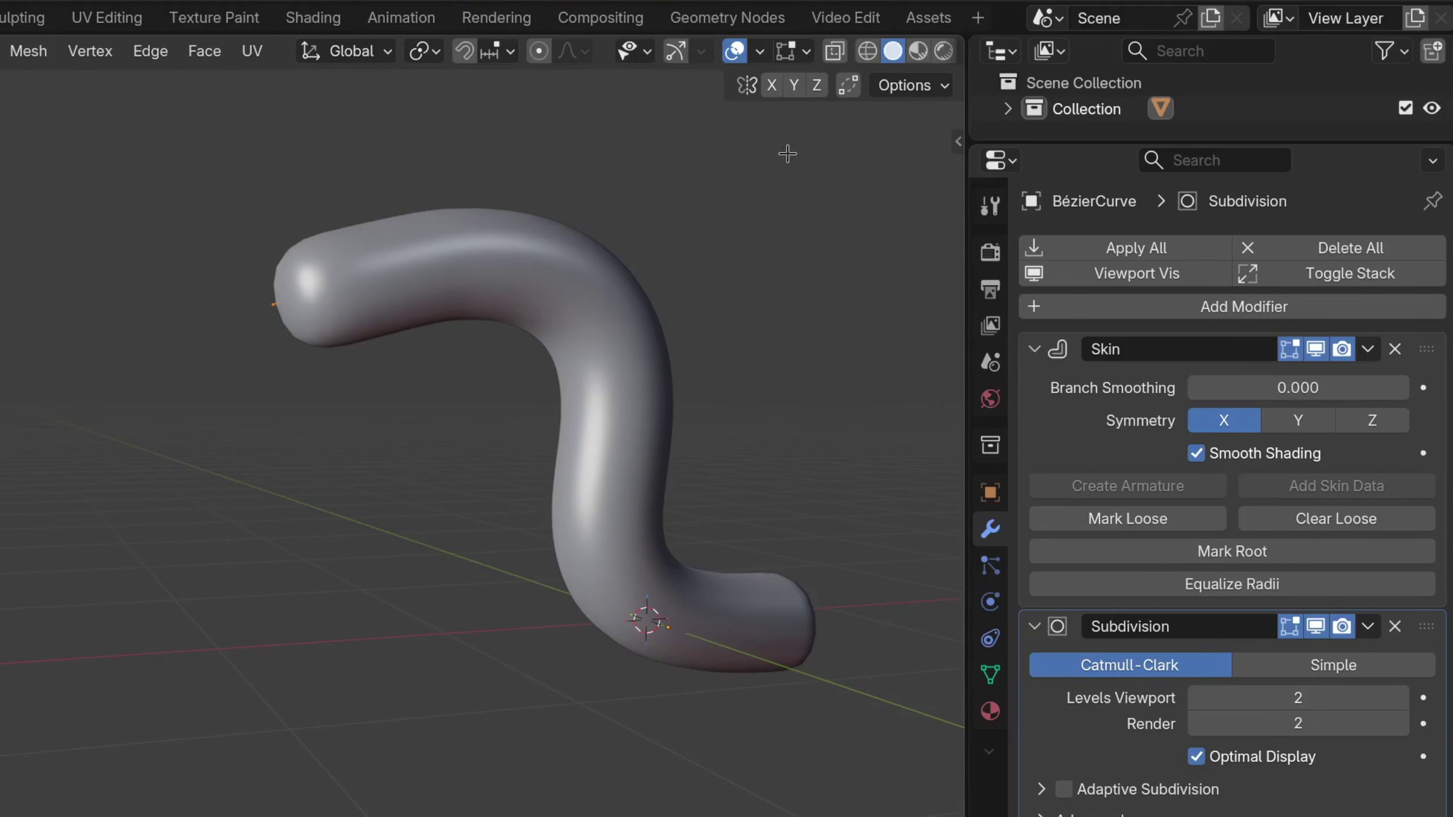
pyautogui.hotkey('ctrl', 'a')
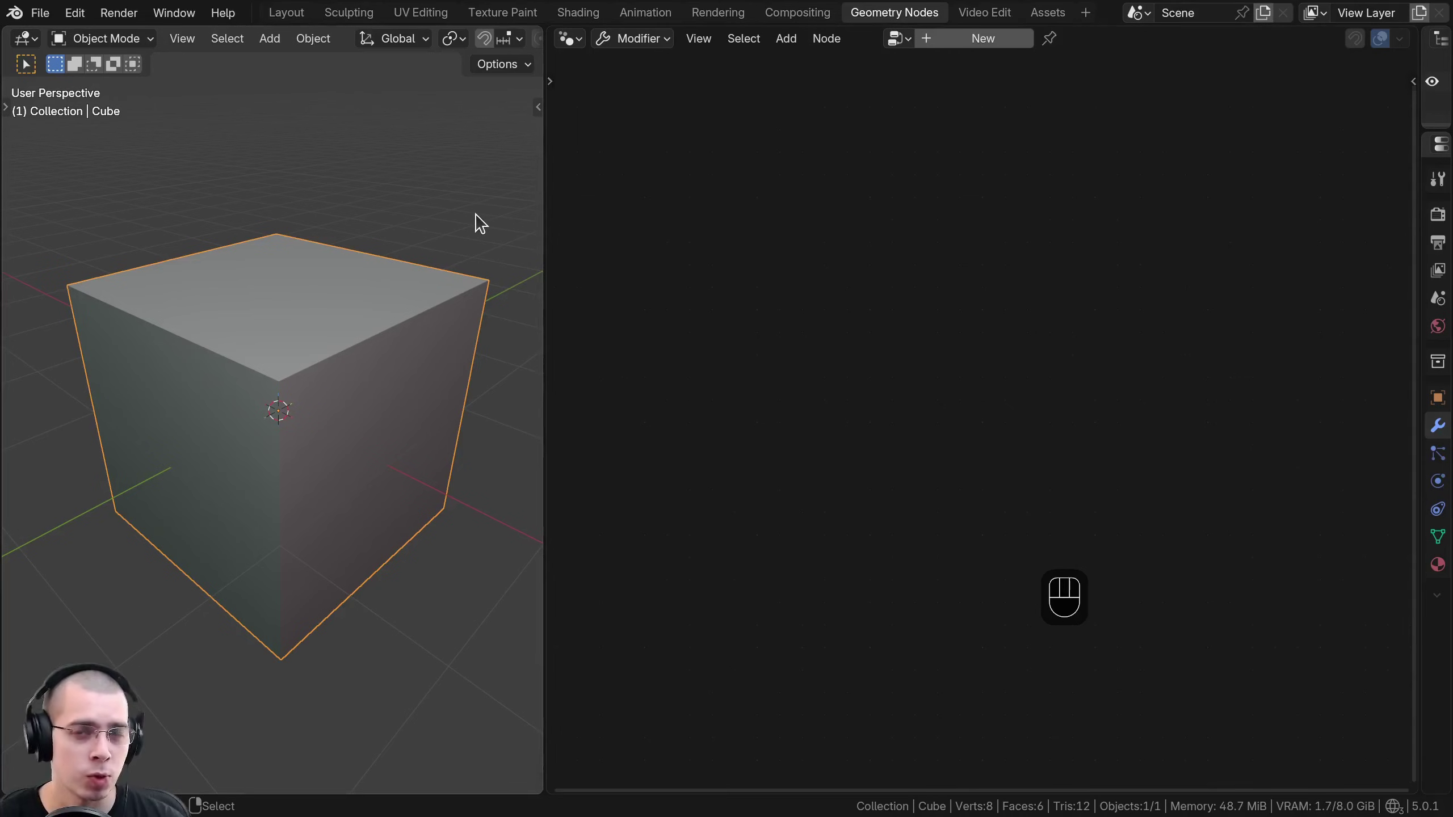
# Create a new geometry node tree on the cube and add a Curve Line node.
pyautogui.click(966, 45)
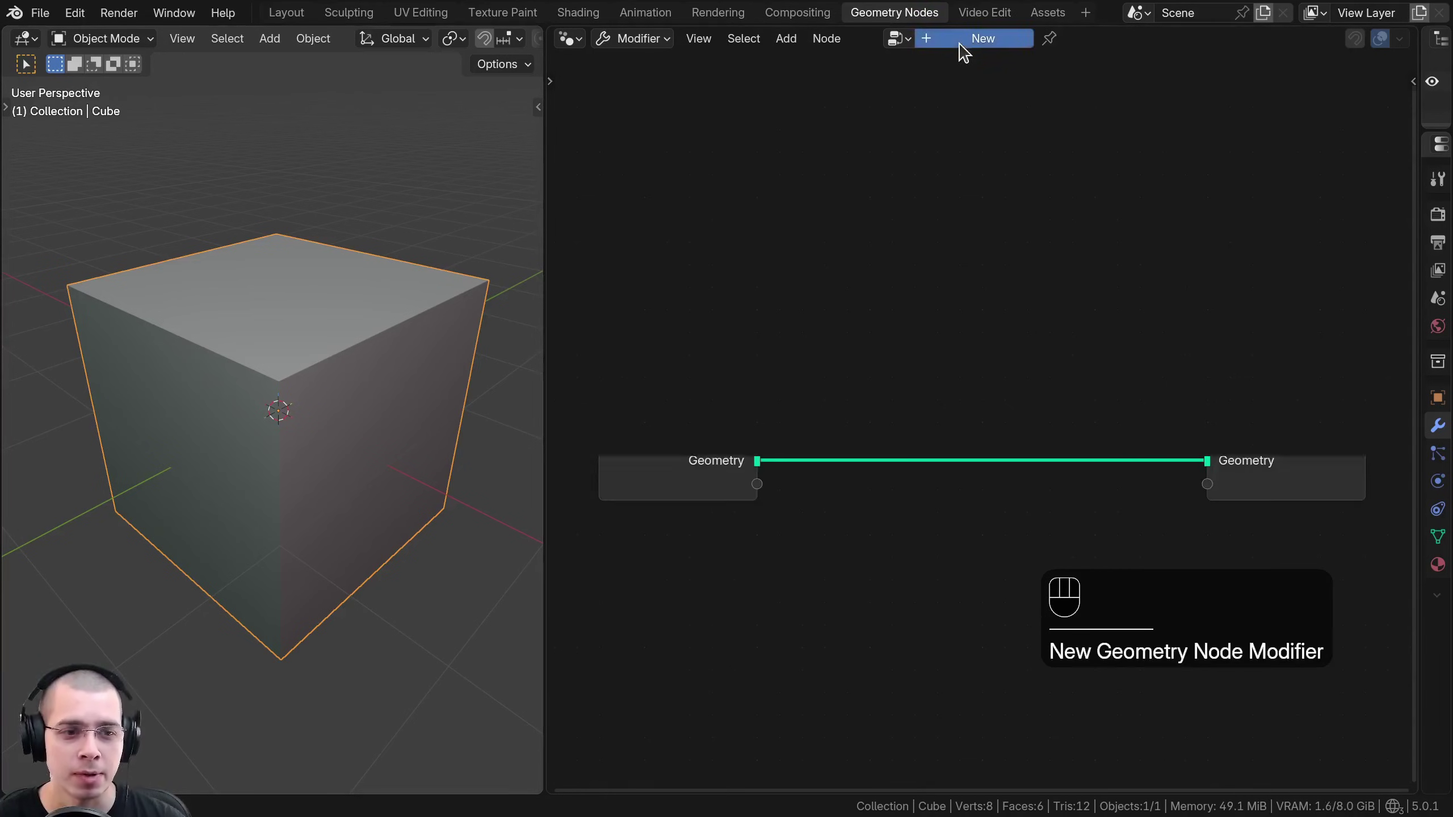
pyautogui.hotkey('shift', 'a')
pyautogui.write('line')
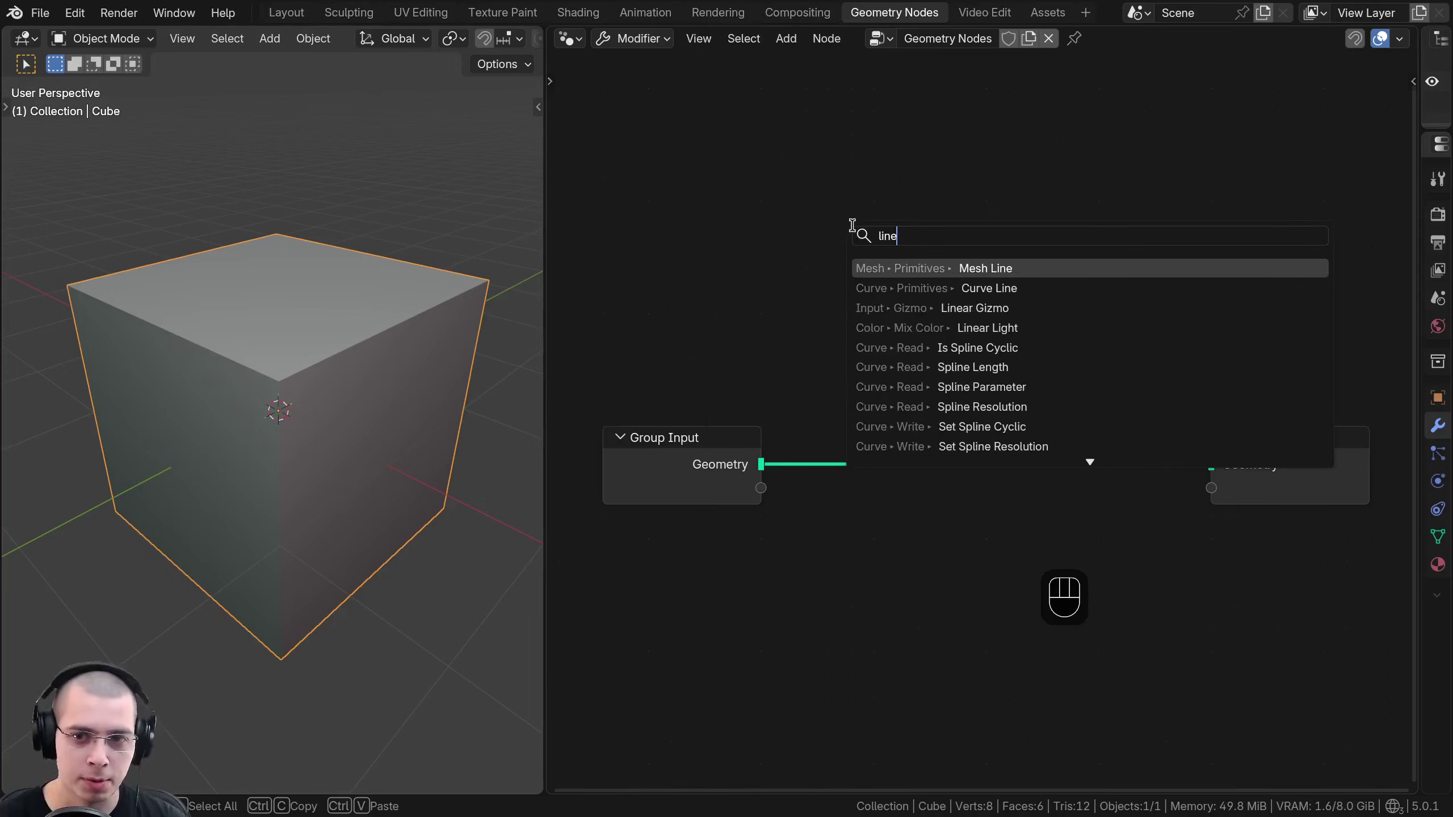
pyautogui.click(928, 288)
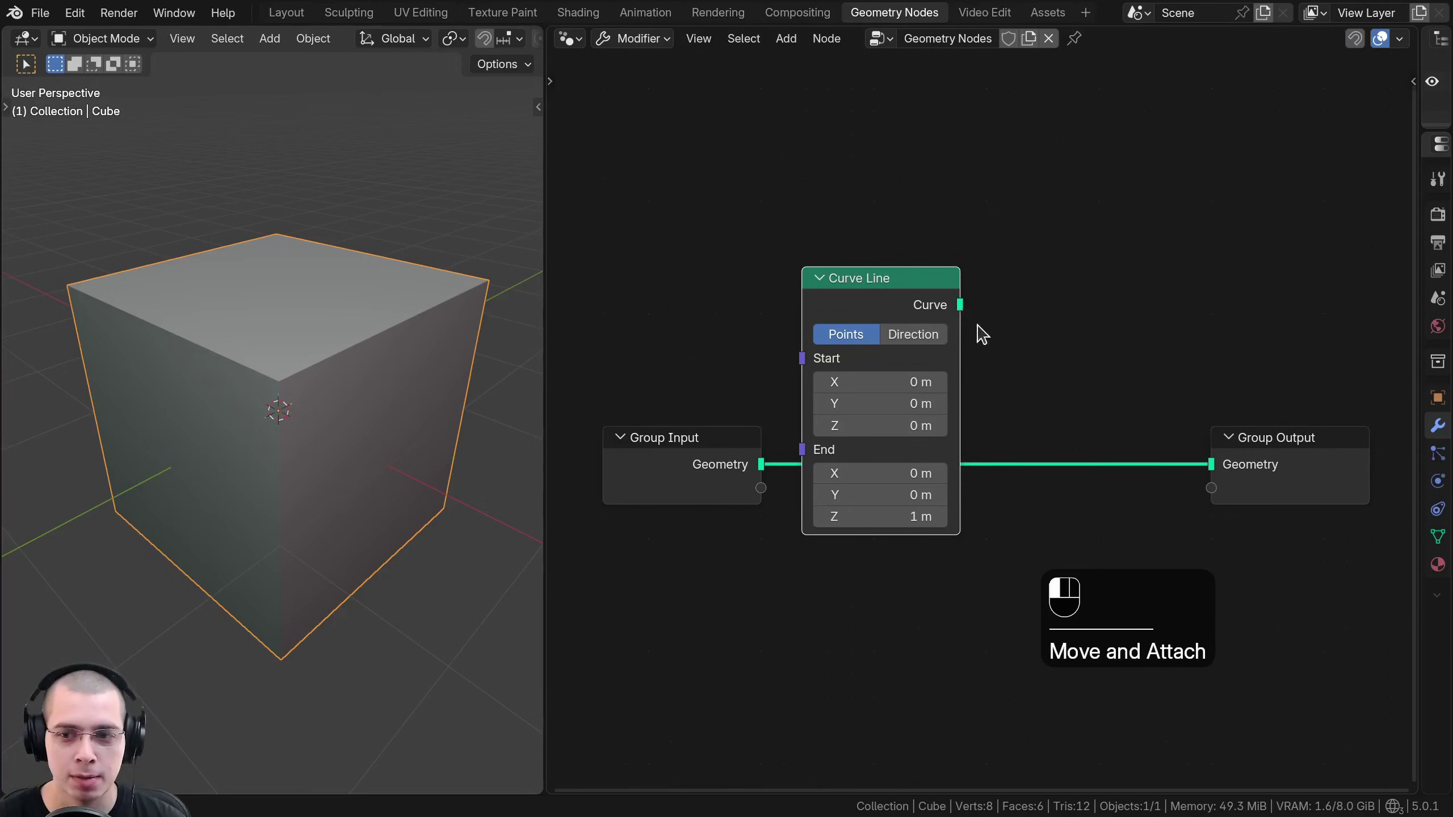
# Connect the Curve Line output to the Group Output's Geometry and delete the Group Input node.
pyautogui.click(1211, 480)
pyautogui.click(720, 464)
pyautogui.press('x')
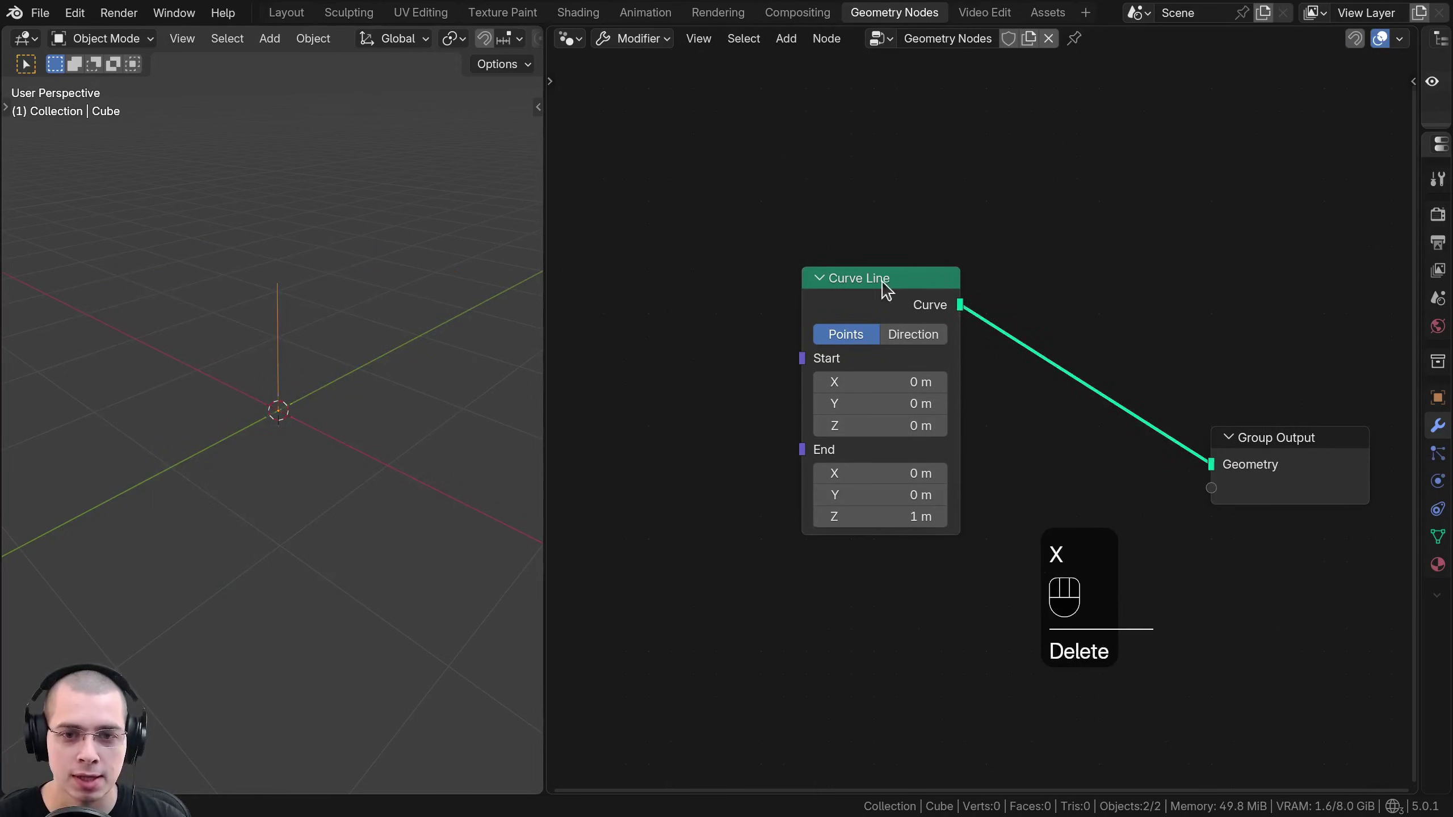
# Reposition the Curve Line node and insert a Curve to Mesh node between it and the Group Output.
pyautogui.moveTo(886, 286); pyautogui.dragTo(757, 381)
pyautogui.hotkey('shift', 'a')
pyautogui.write('curve mes')
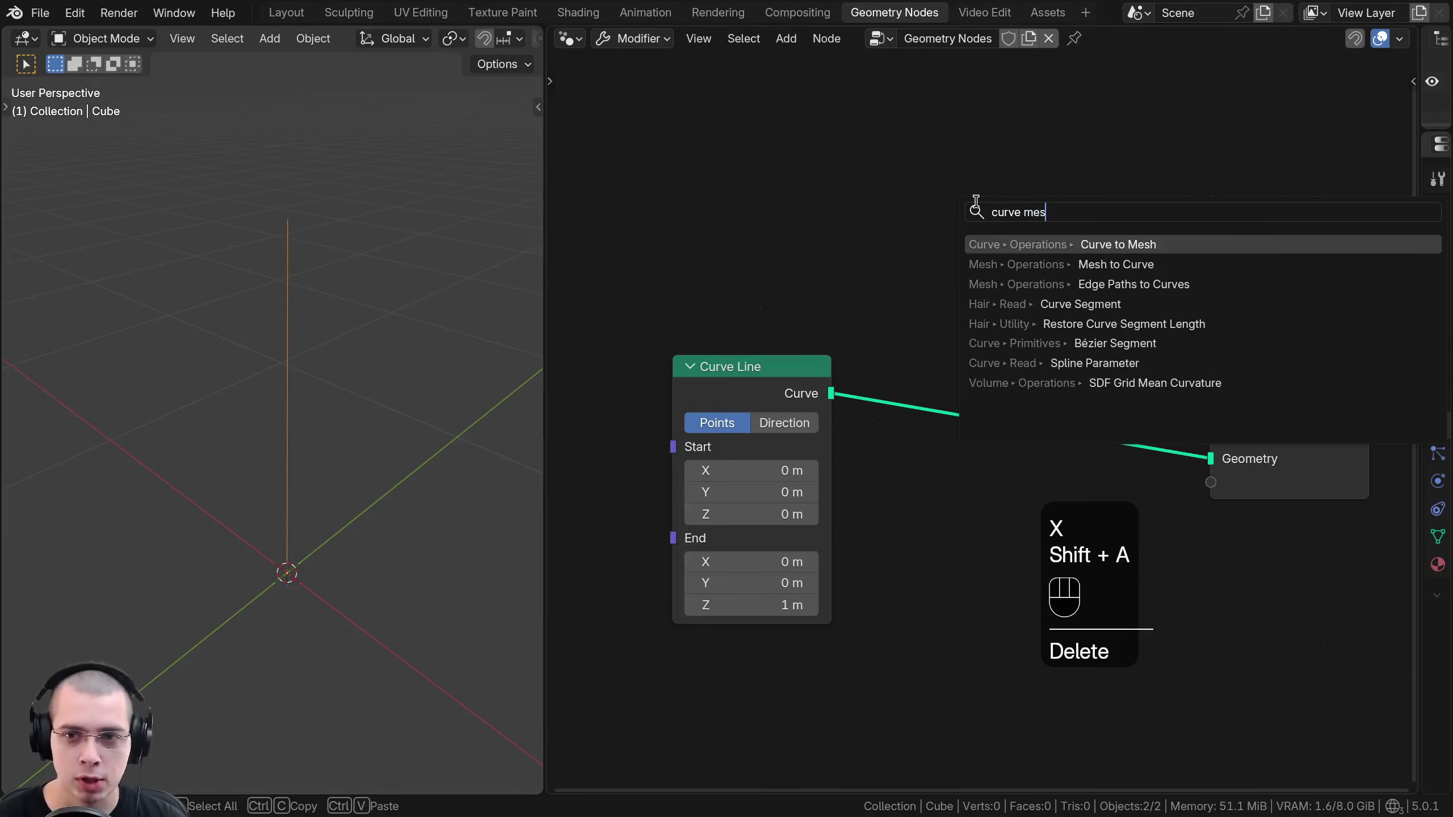
pyautogui.press('Return')
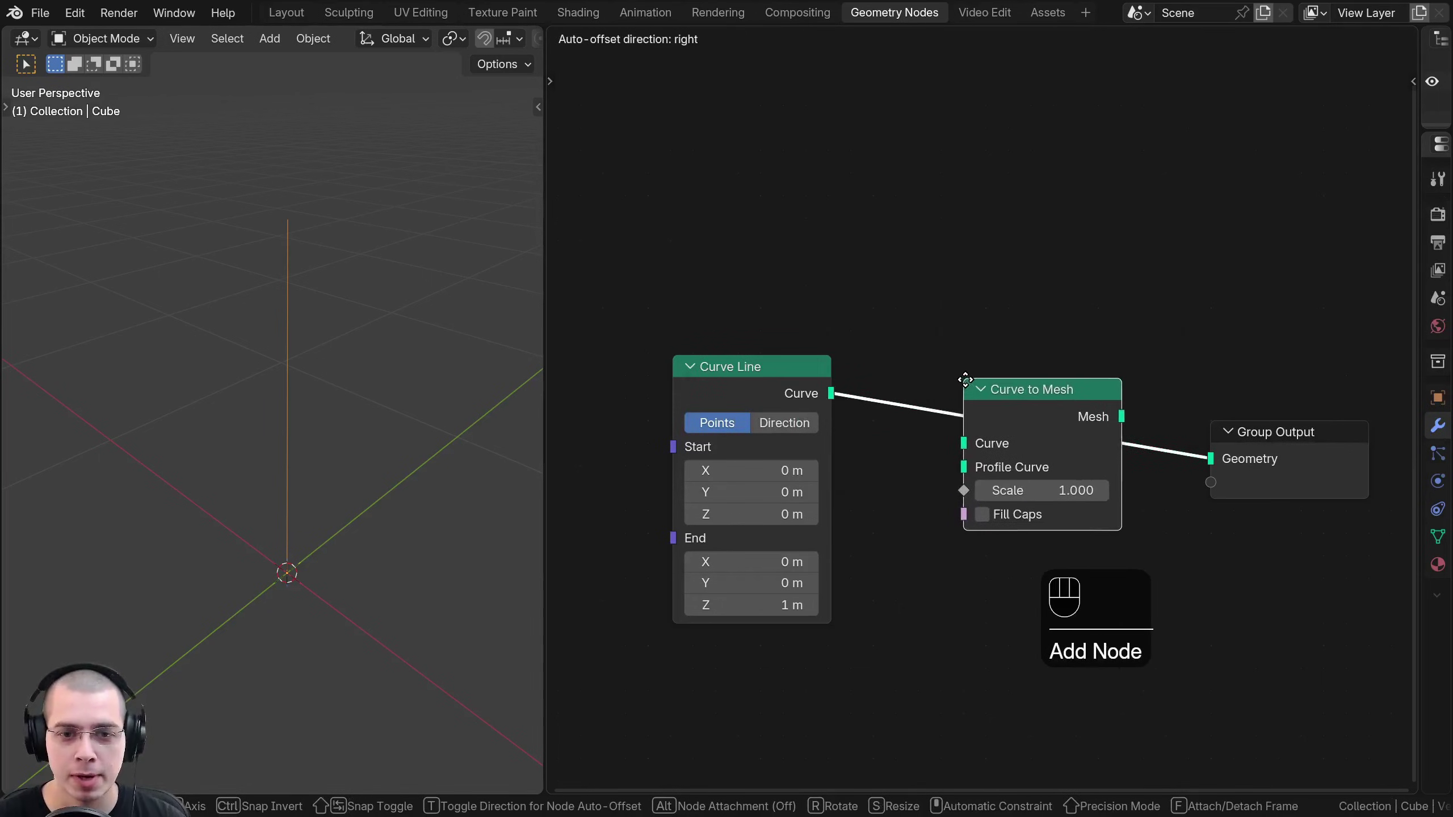
pyautogui.click(901, 381)
# Add a Curve Circle node, connect it to the Curve to Mesh node's Profile Curve and move the Curve Line node above it.
pyautogui.hotkey('shift', 'a')
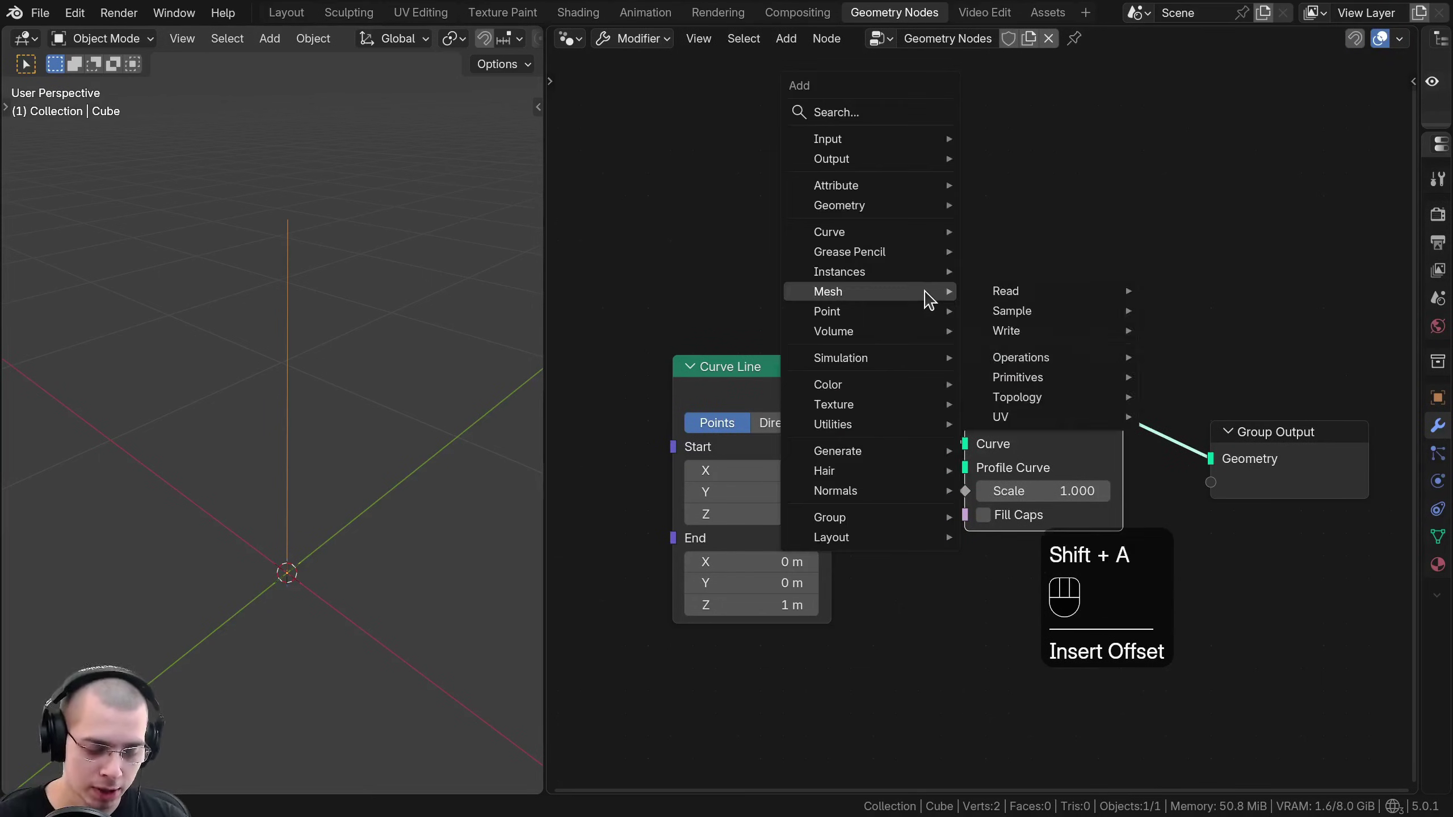
pyautogui.write('cir')
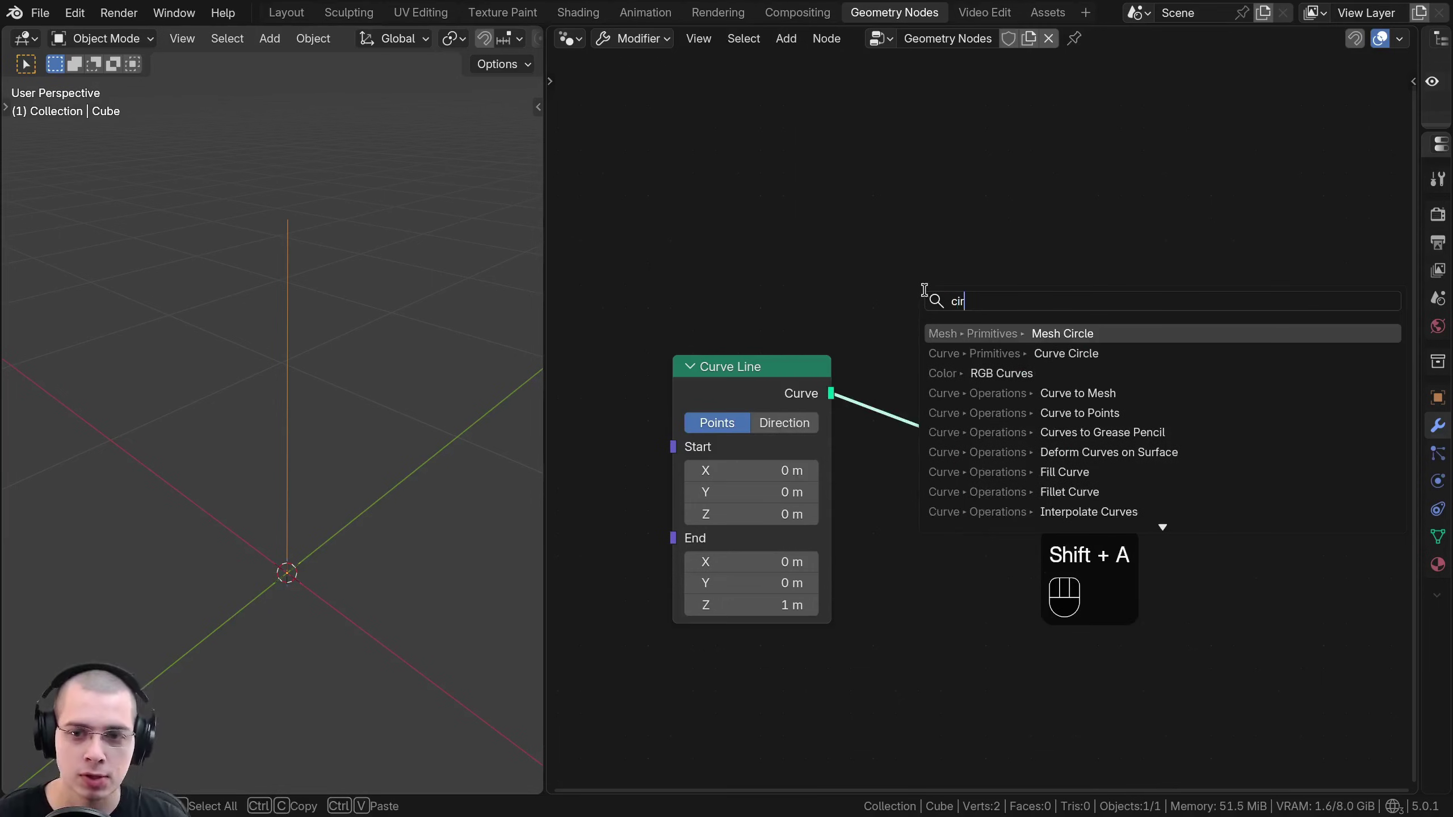
pyautogui.click(985, 353)
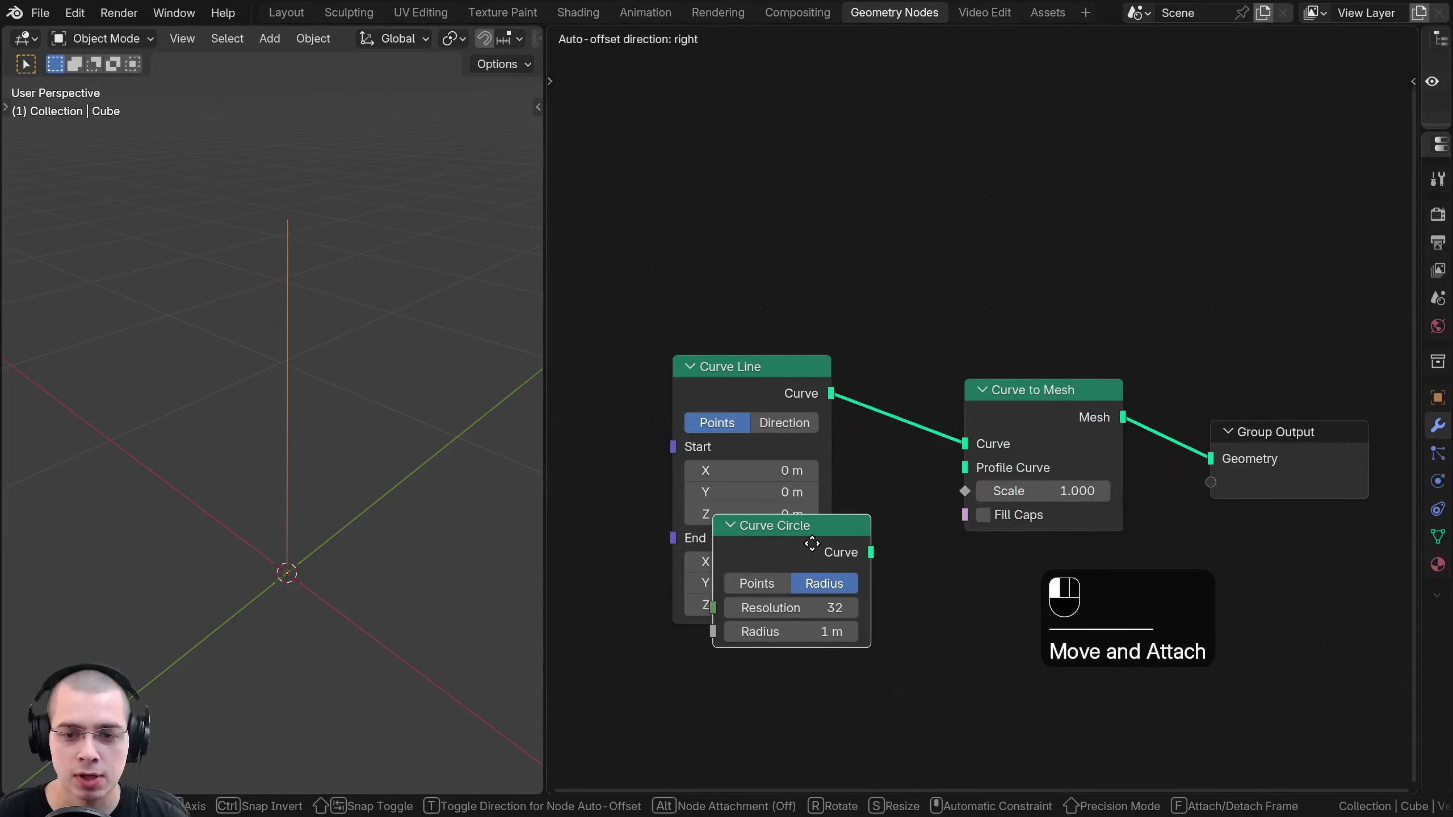
pyautogui.click(812, 544)
pyautogui.moveTo(956, 475); pyautogui.dragTo(965, 468)
pyautogui.moveTo(755, 366); pyautogui.dragTo(807, 193)
pyautogui.scroll(-6, 381, 563)
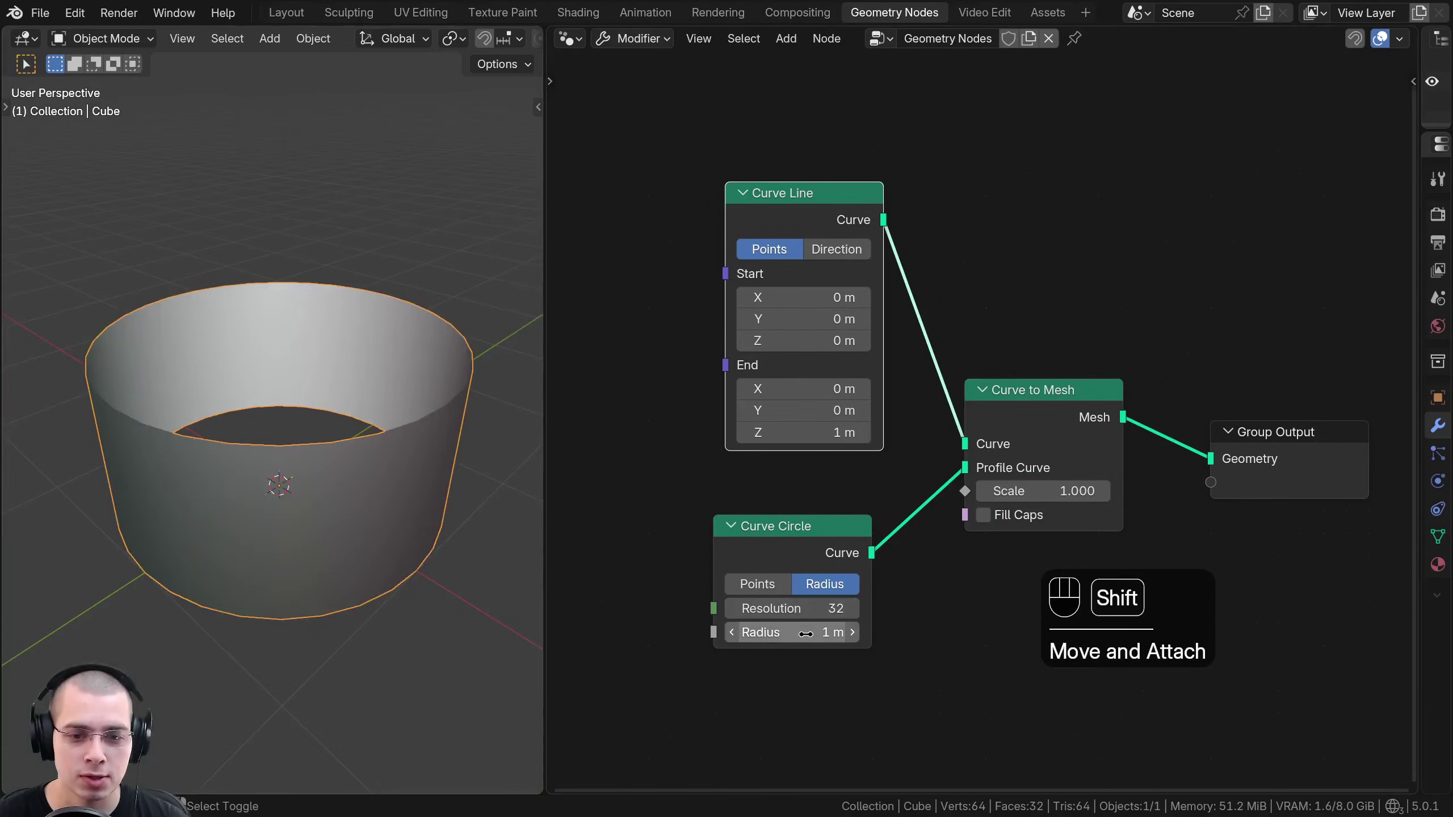
# Set the Curve Circle's radius to 0.06 m and compare the generated tube with the original cube in Edit Mode.
pyautogui.keyDown('shift'); pyautogui.moveTo(806, 633); pyautogui.dragTo(732, 633); pyautogui.keyUp('shift')
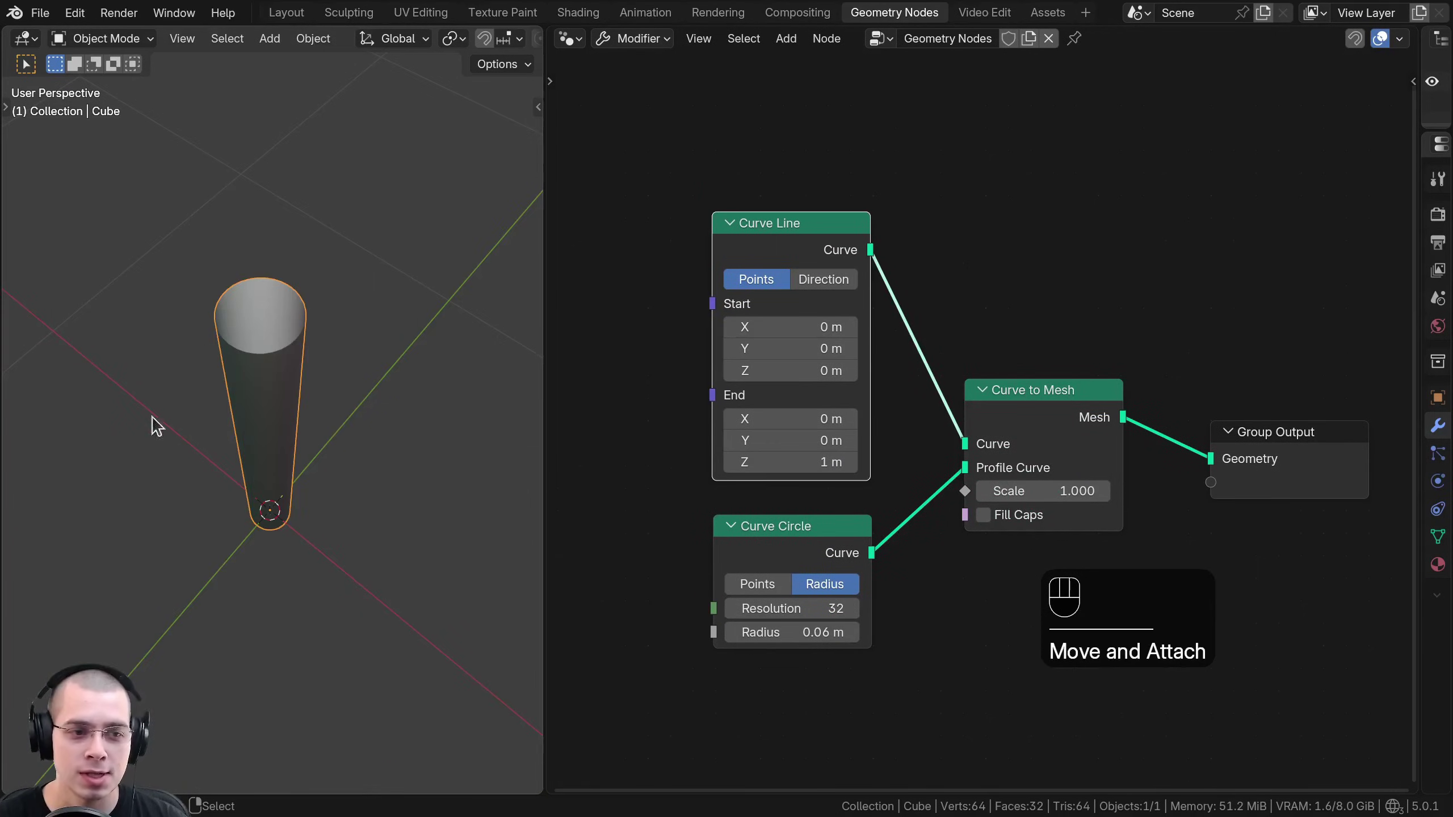
pyautogui.moveTo(154, 427); pyautogui.dragTo(251, 323, button='middle')
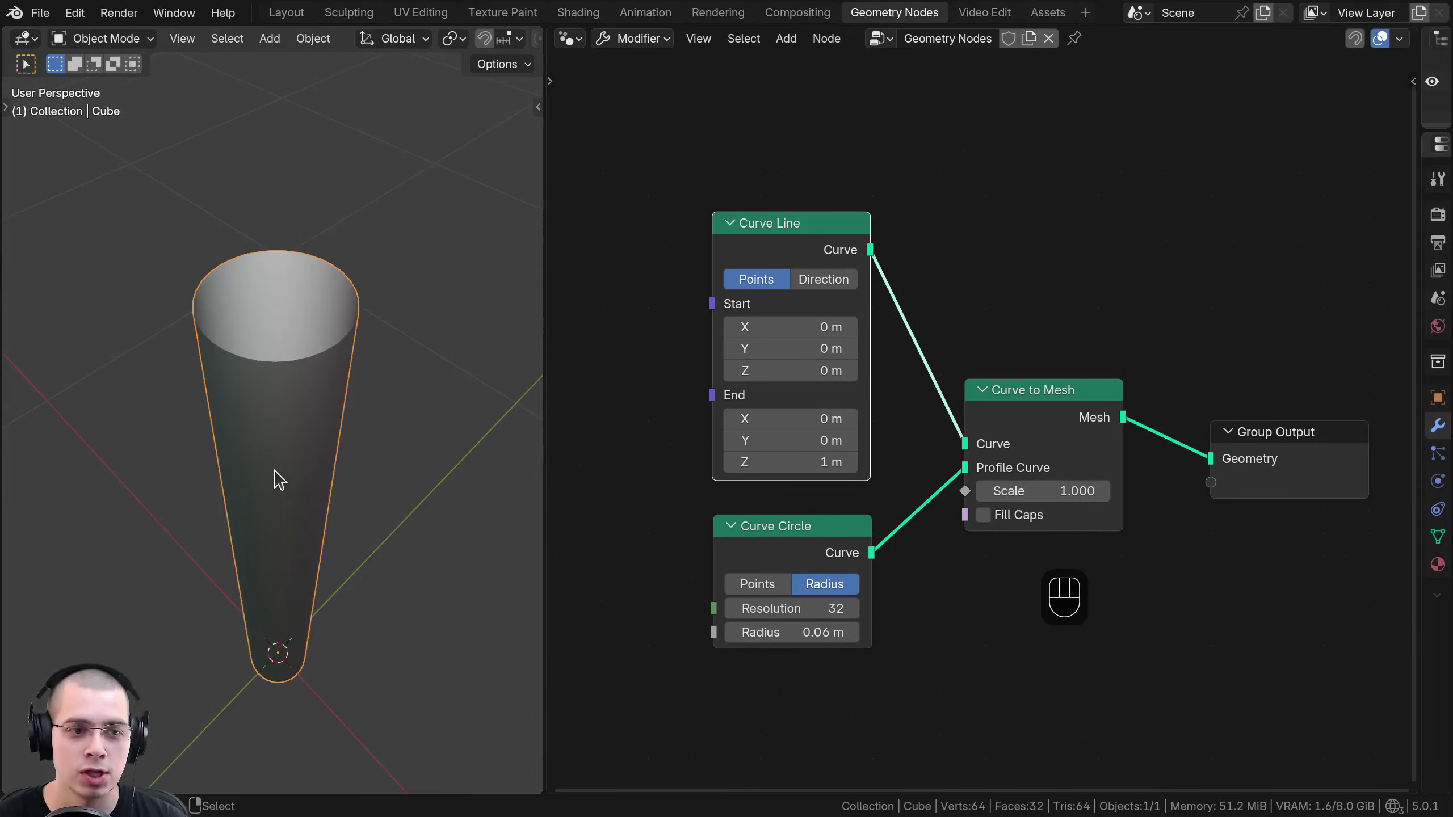
pyautogui.press('Tab')
pyautogui.scroll(-4, 271, 283)
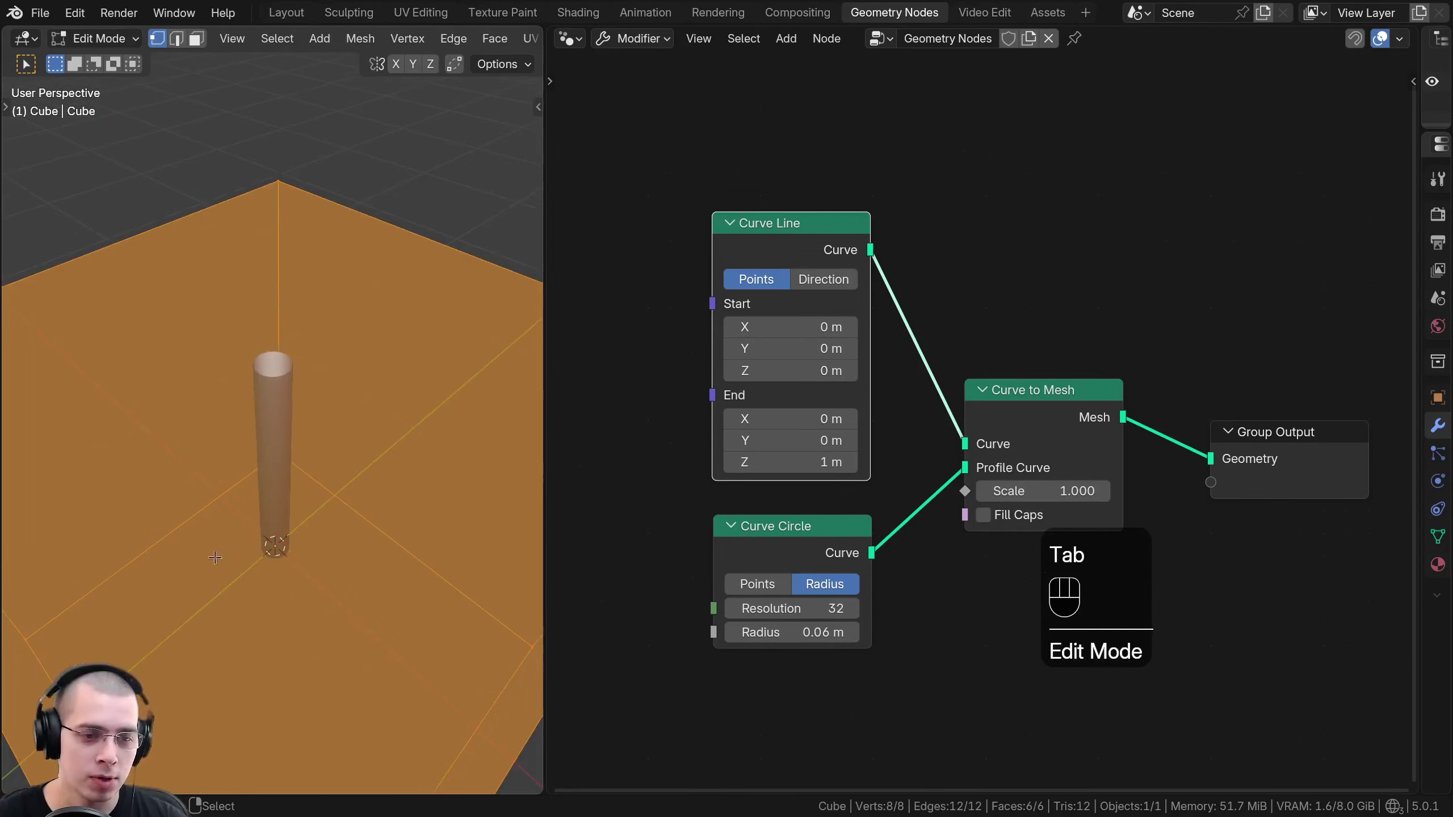
pyautogui.moveTo(336, 330)
pyautogui.mouseDown(button='middle')
pyautogui.moveTo(331, 205)
pyautogui.moveTo(325, 303)
pyautogui.mouseUp(button='middle')
pyautogui.press('Tab')
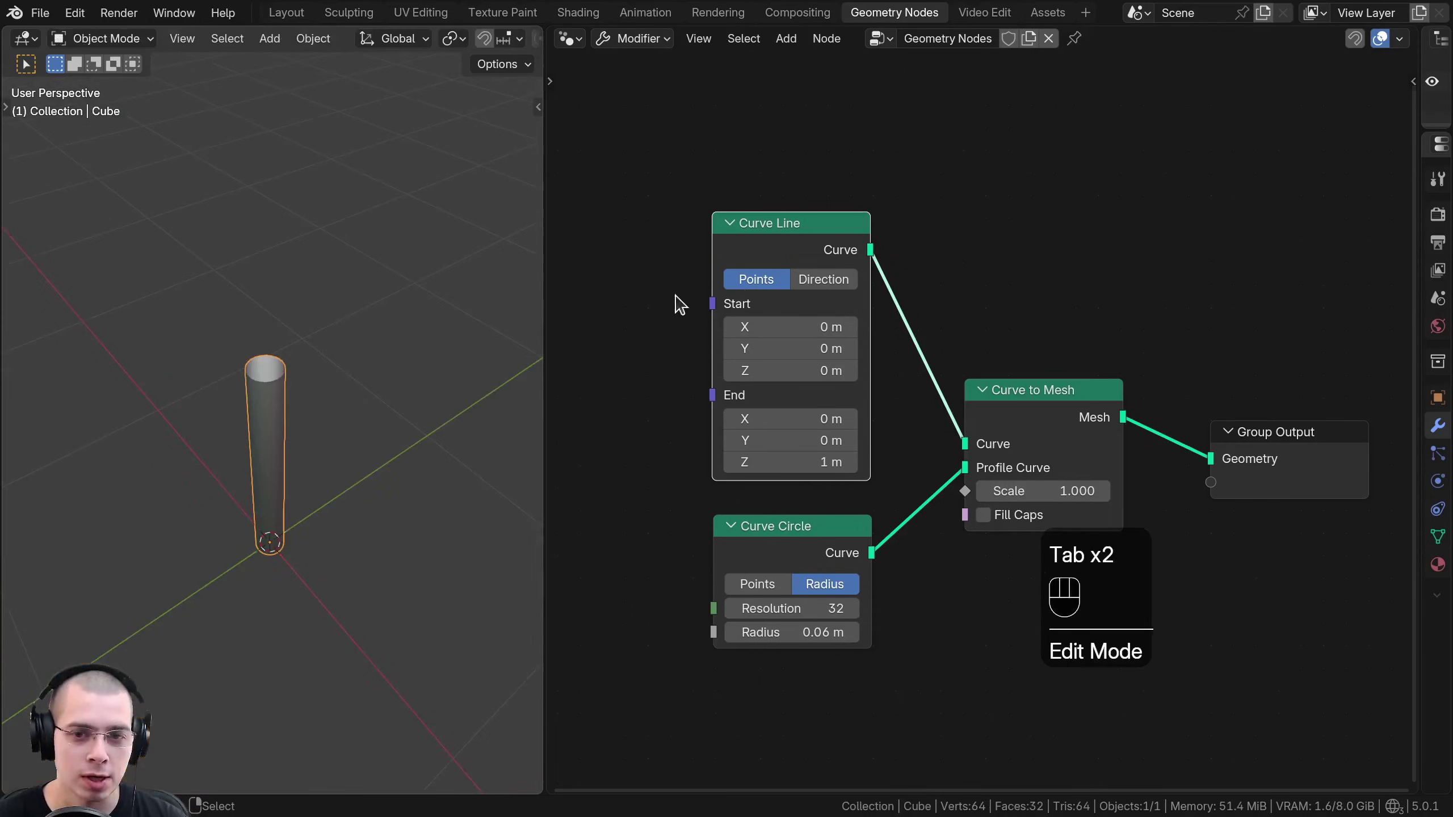
# Widen the modifier properties and apply the GeometryNodes modifier on the cube object.
pyautogui.moveTo(1416, 286); pyautogui.dragTo(1069, 289)
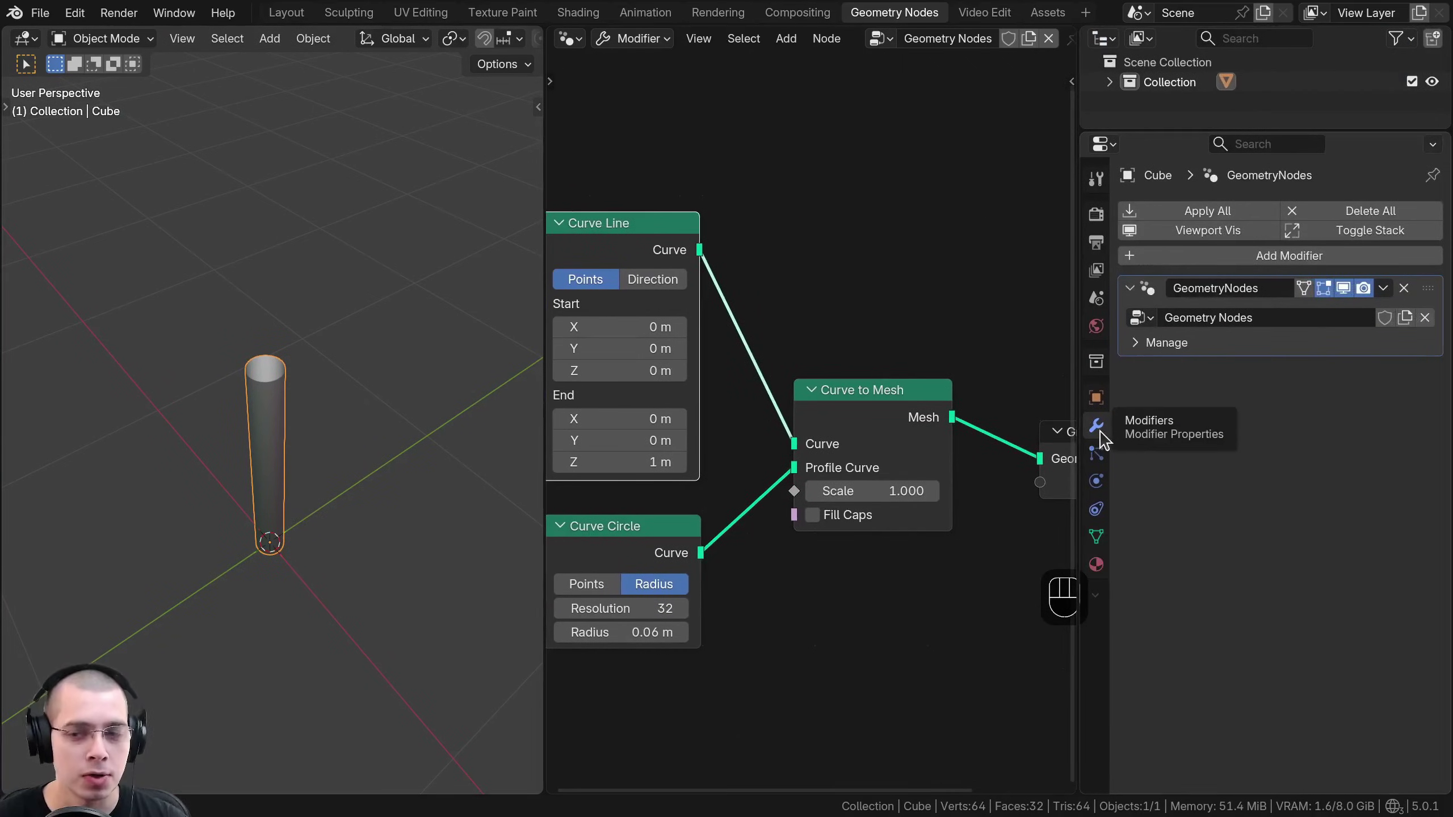
pyautogui.press('Home')
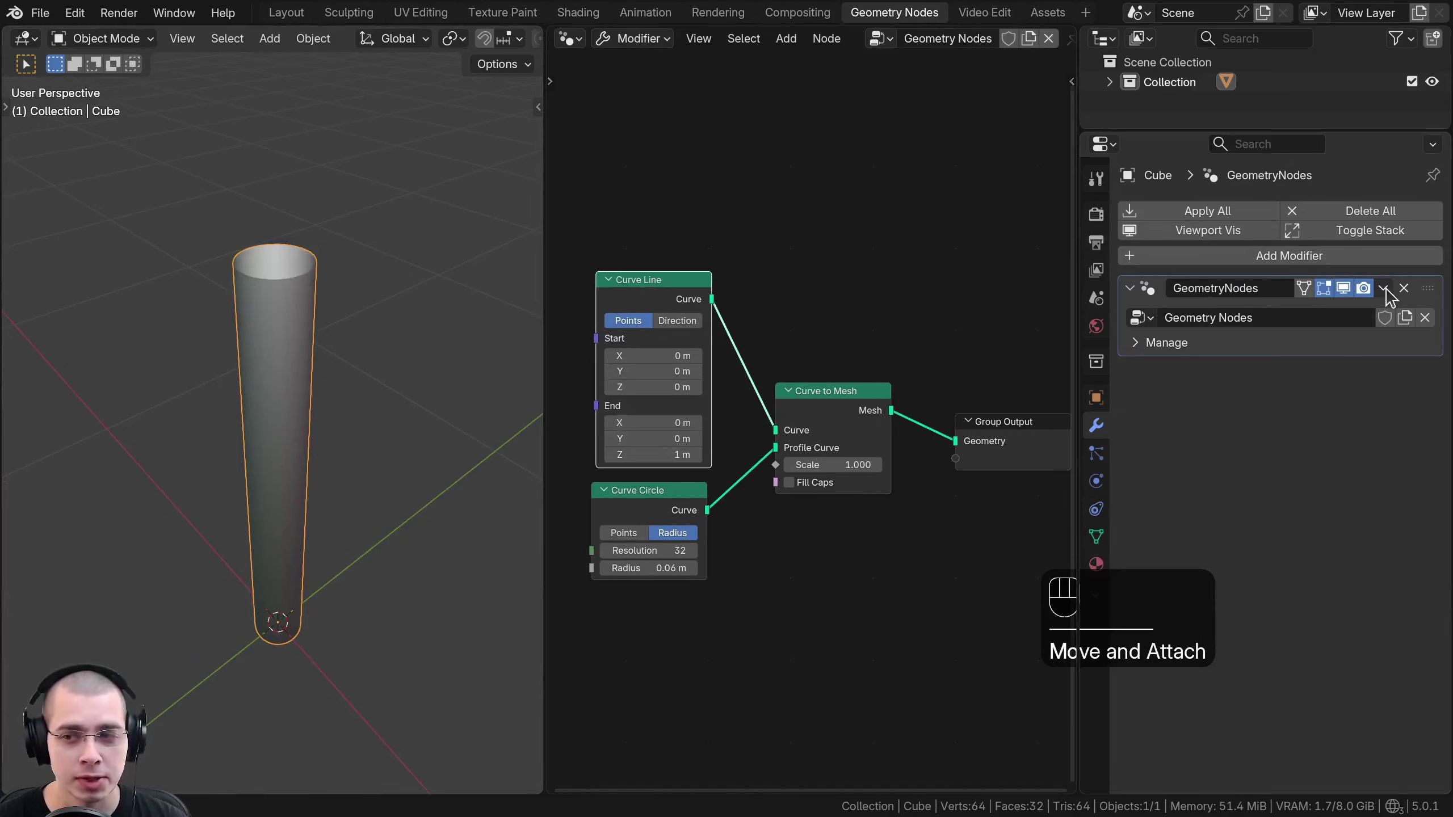
pyautogui.click(1387, 290)
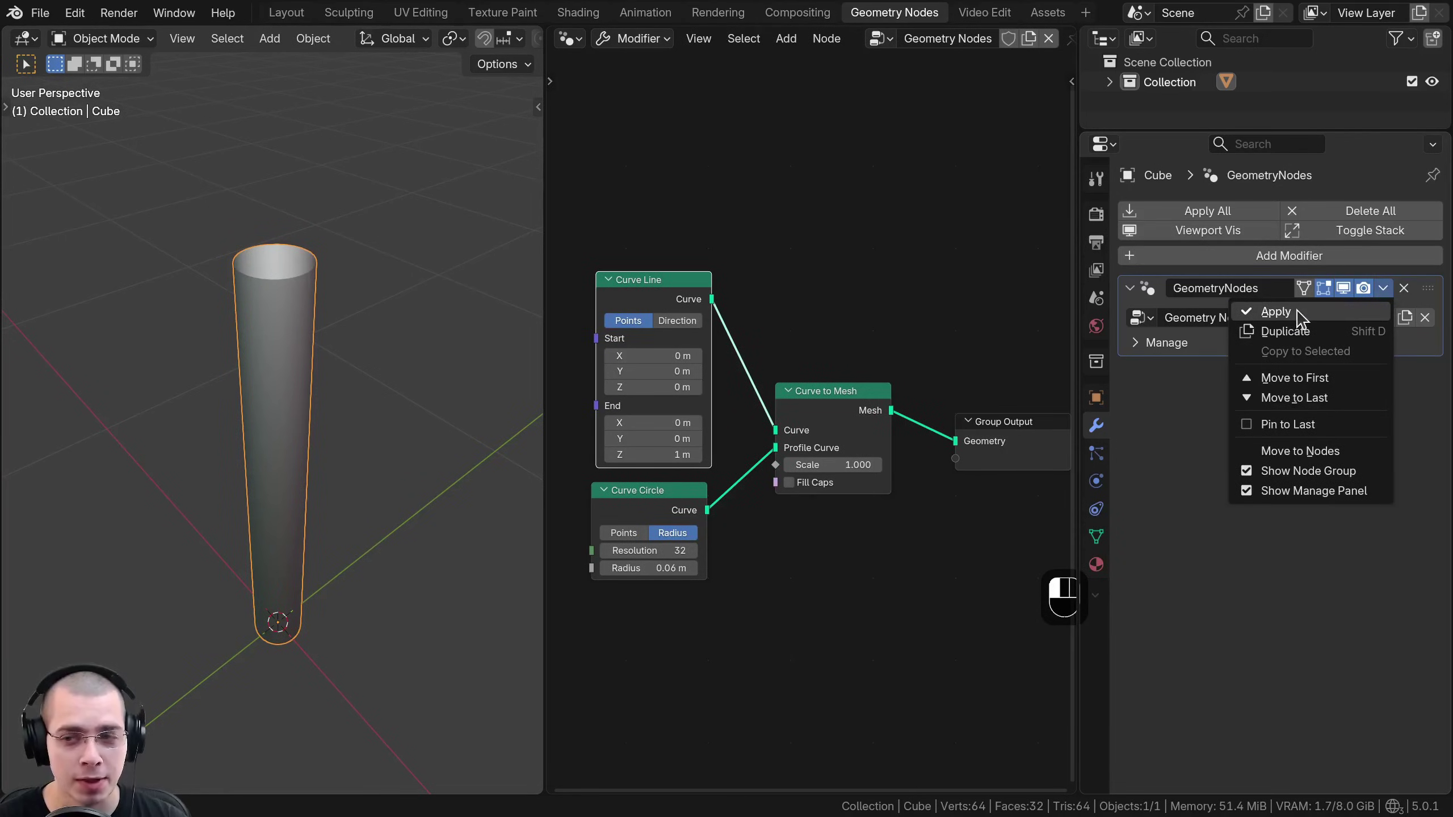
pyautogui.click(1276, 312)
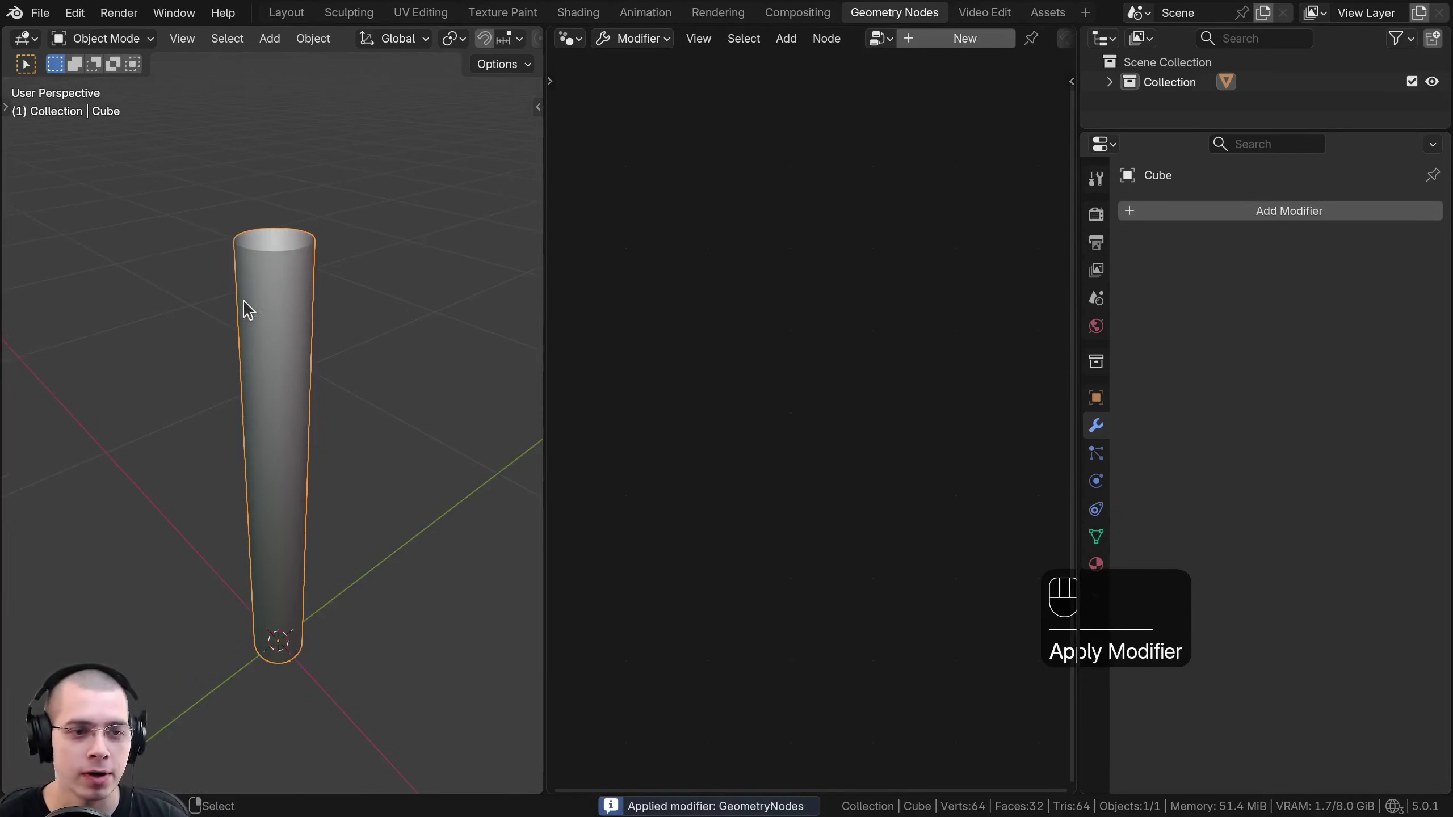
# Maximize the 3D viewport and examine the tube's mesh topology in Edit Mode, selecting and deselecting all of it.
pyautogui.hotkey('ctrl', 'space')
pyautogui.press('Tab')
pyautogui.press('a')
pyautogui.moveTo(837, 333); pyautogui.dragTo(808, 186, button='middle')
pyautogui.press('a')
pyautogui.press('a')
pyautogui.press('a')
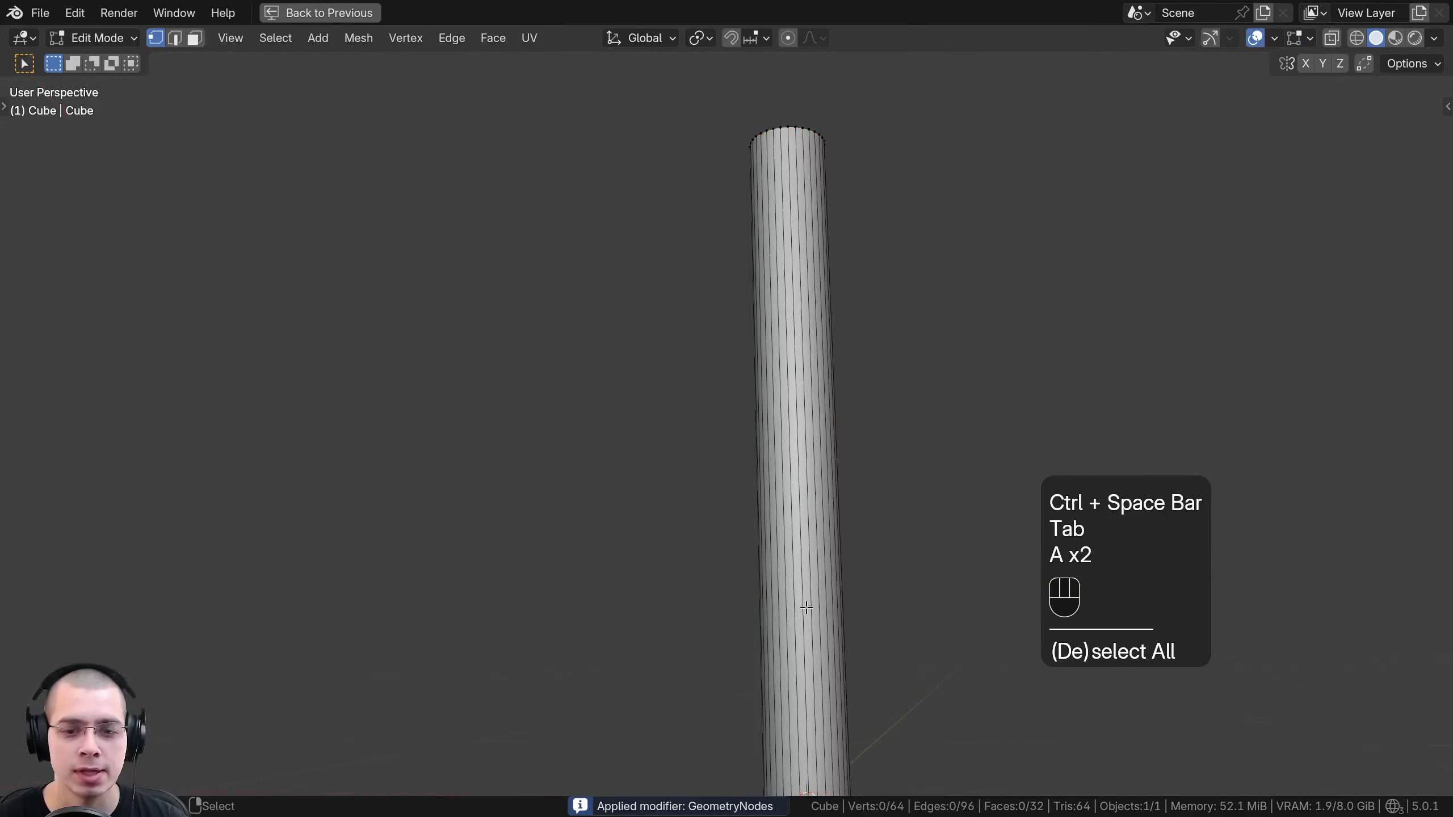
pyautogui.moveTo(766, 328); pyautogui.dragTo(743, 549, button='middle')
pyautogui.press('a')
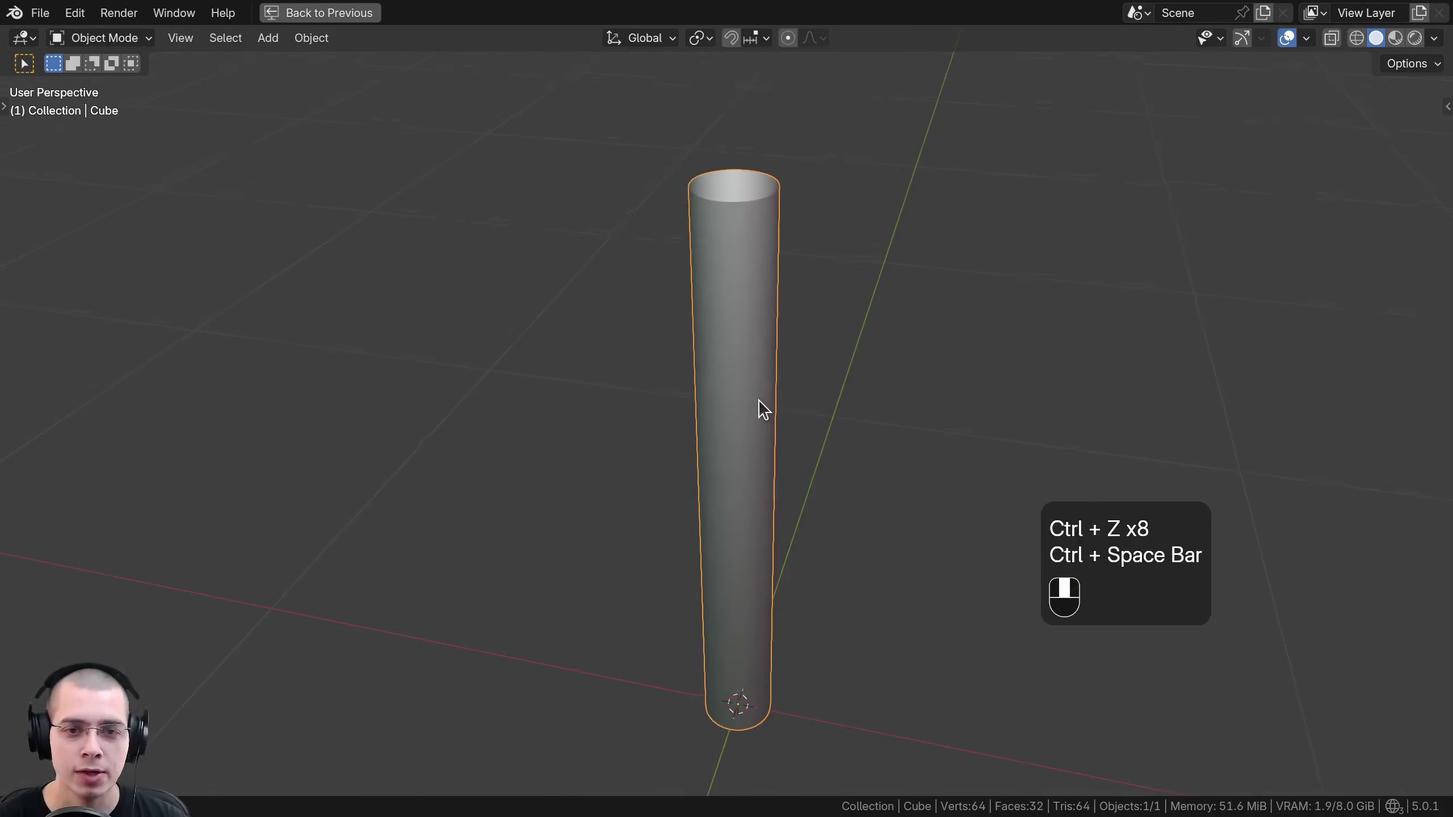
# Apply Visual Geometry to Mesh on the tube and check its vertices in Edit Mode.
pyautogui.hotkey('ctrl', 'a')
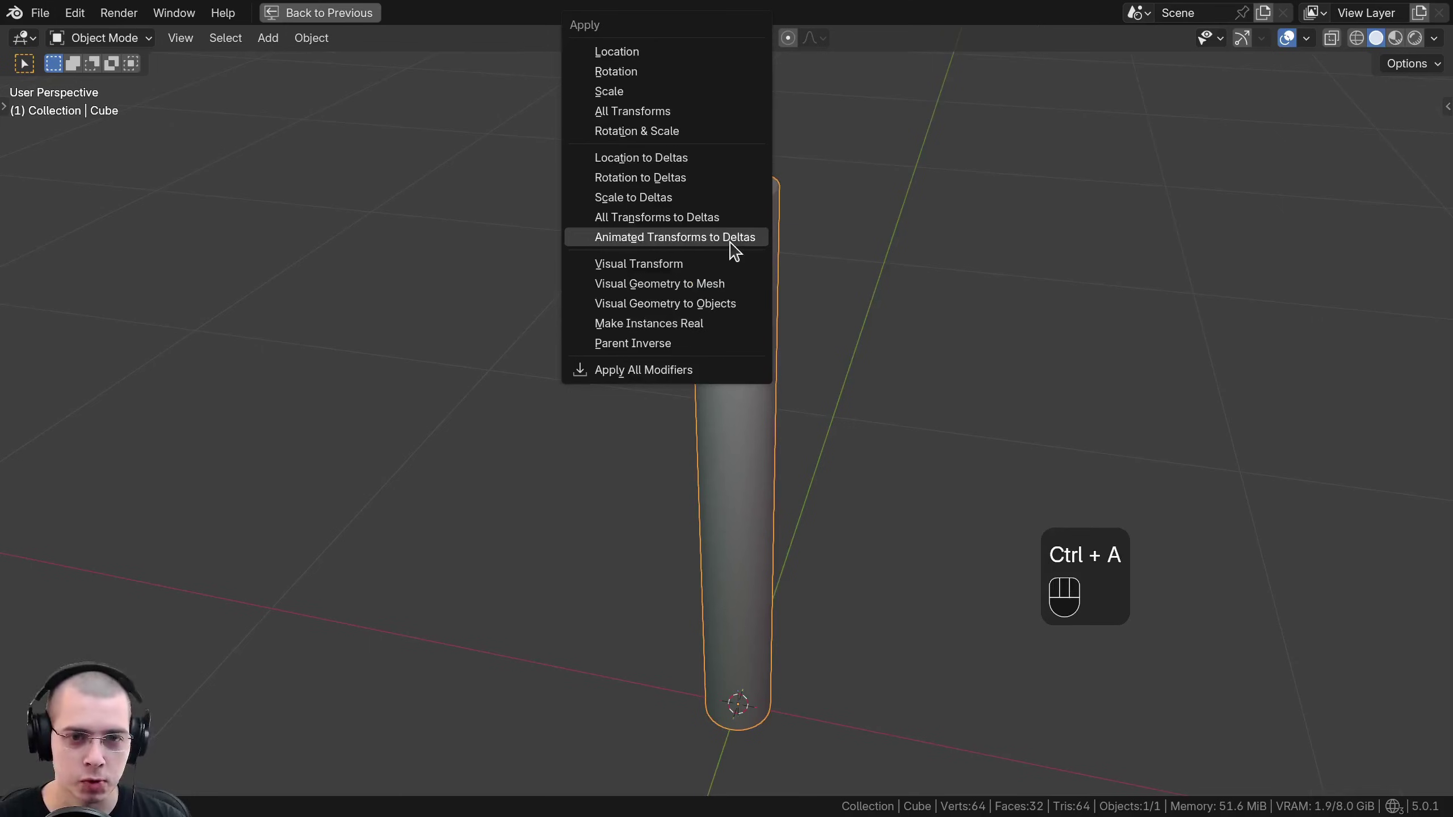
pyautogui.click(629, 284)
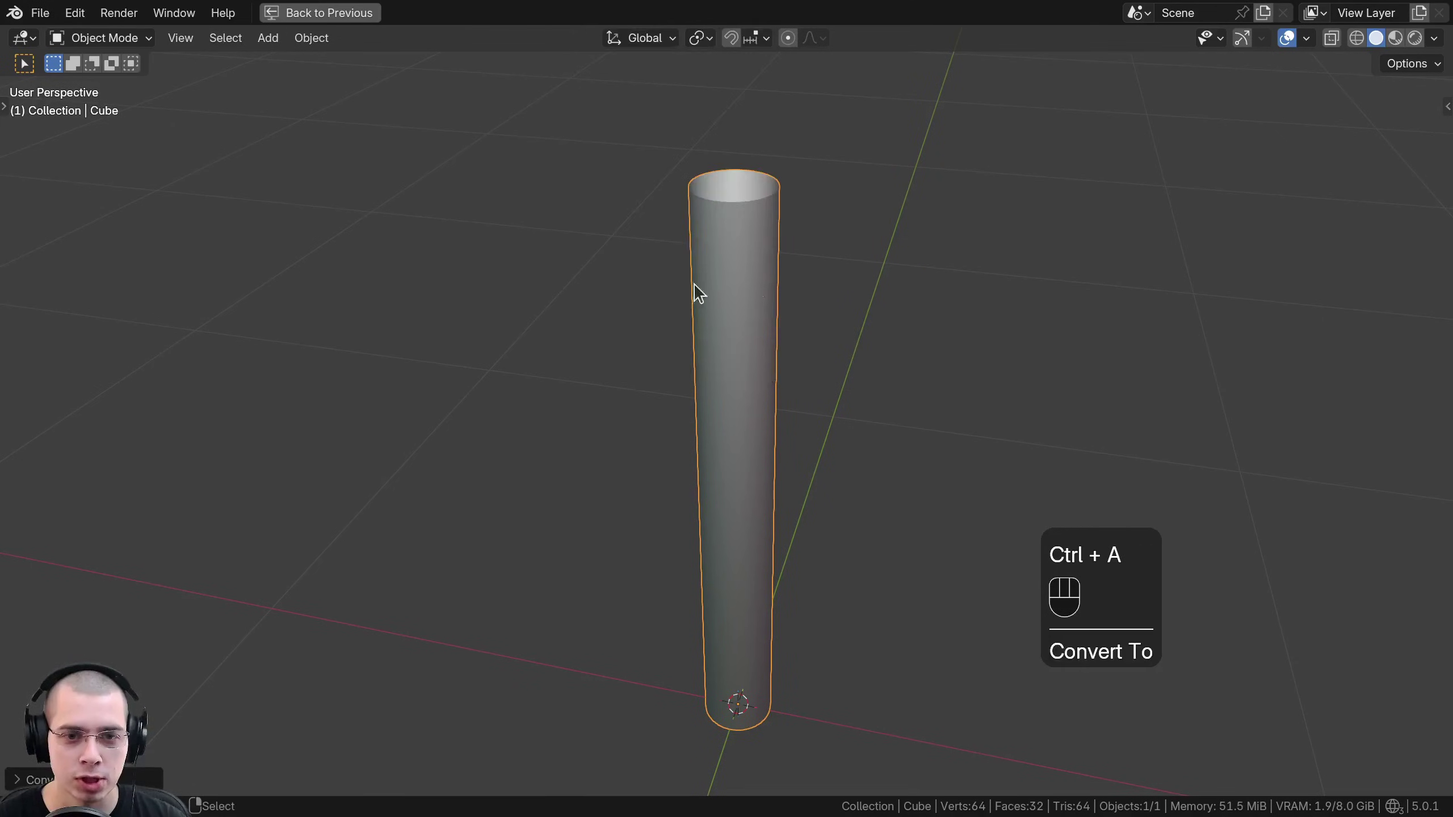
pyautogui.press('Tab')
pyautogui.moveTo(1009, 383); pyautogui.dragTo(742, 243, button='middle')
pyautogui.press('a')
pyautogui.press('a')
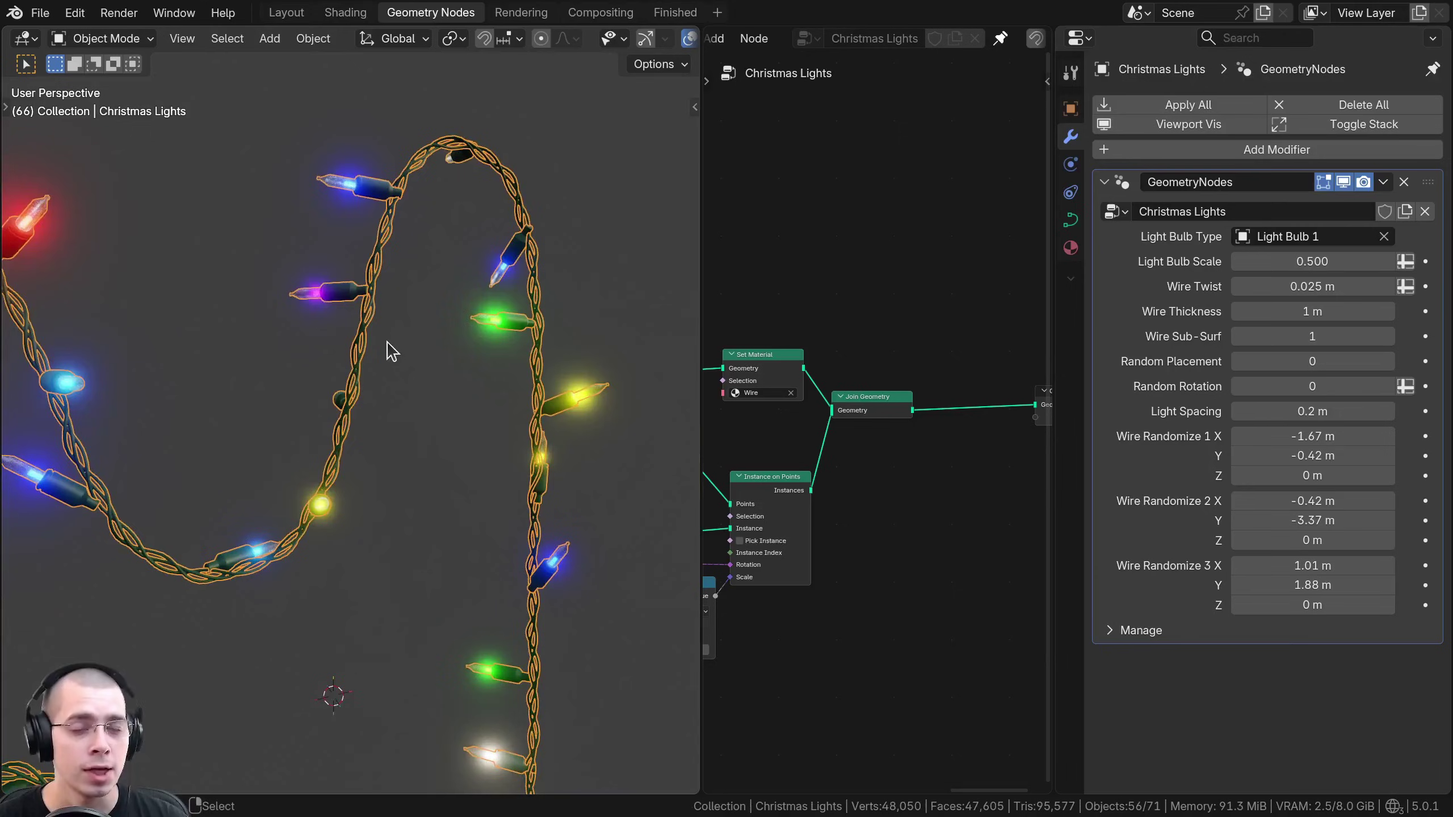
# Look over the Christmas Lights curve and try to apply its GeometryNodes modifier.
pyautogui.moveTo(503, 346); pyautogui.dragTo(558, 147, button='middle')
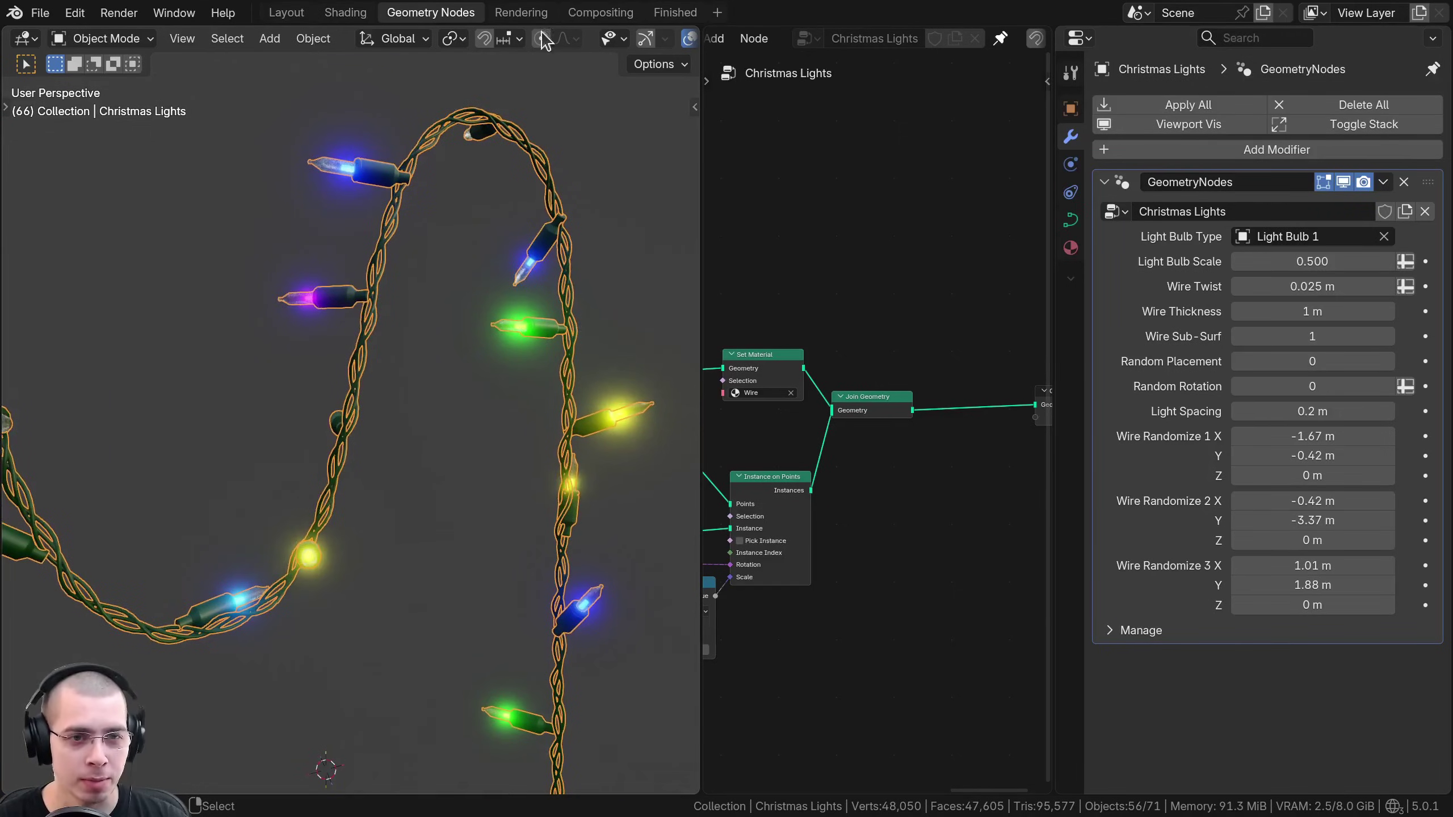
pyautogui.moveTo(484, 398); pyautogui.dragTo(466, 318, button='middle')
pyautogui.scroll(2, 415, 274)
pyautogui.moveTo(323, 307); pyautogui.dragTo(291, 268, button='middle')
pyautogui.scroll(-5, 758, 343)
pyautogui.moveTo(758, 343); pyautogui.dragTo(887, 361, button='middle')
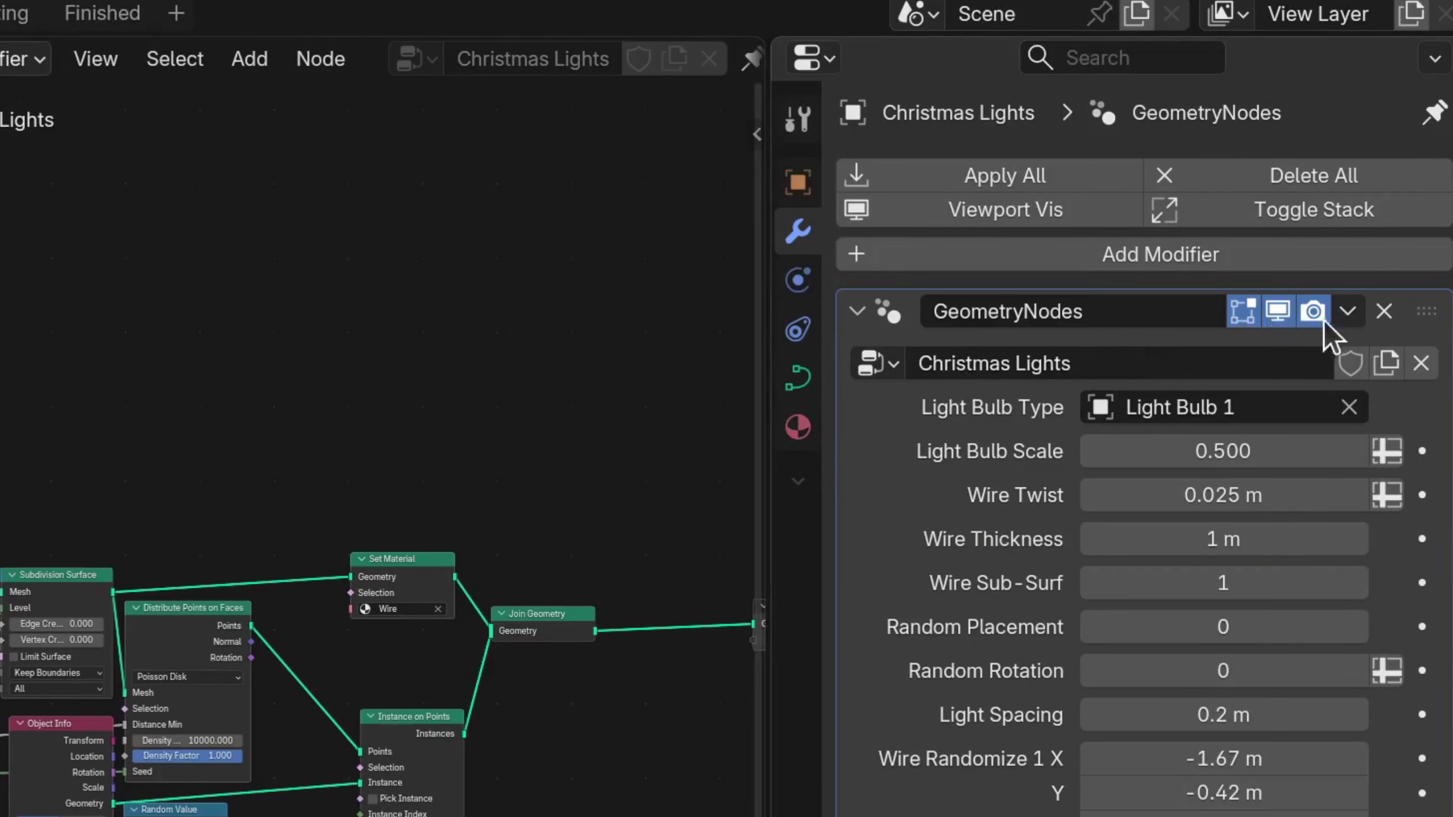
pyautogui.click(1347, 312)
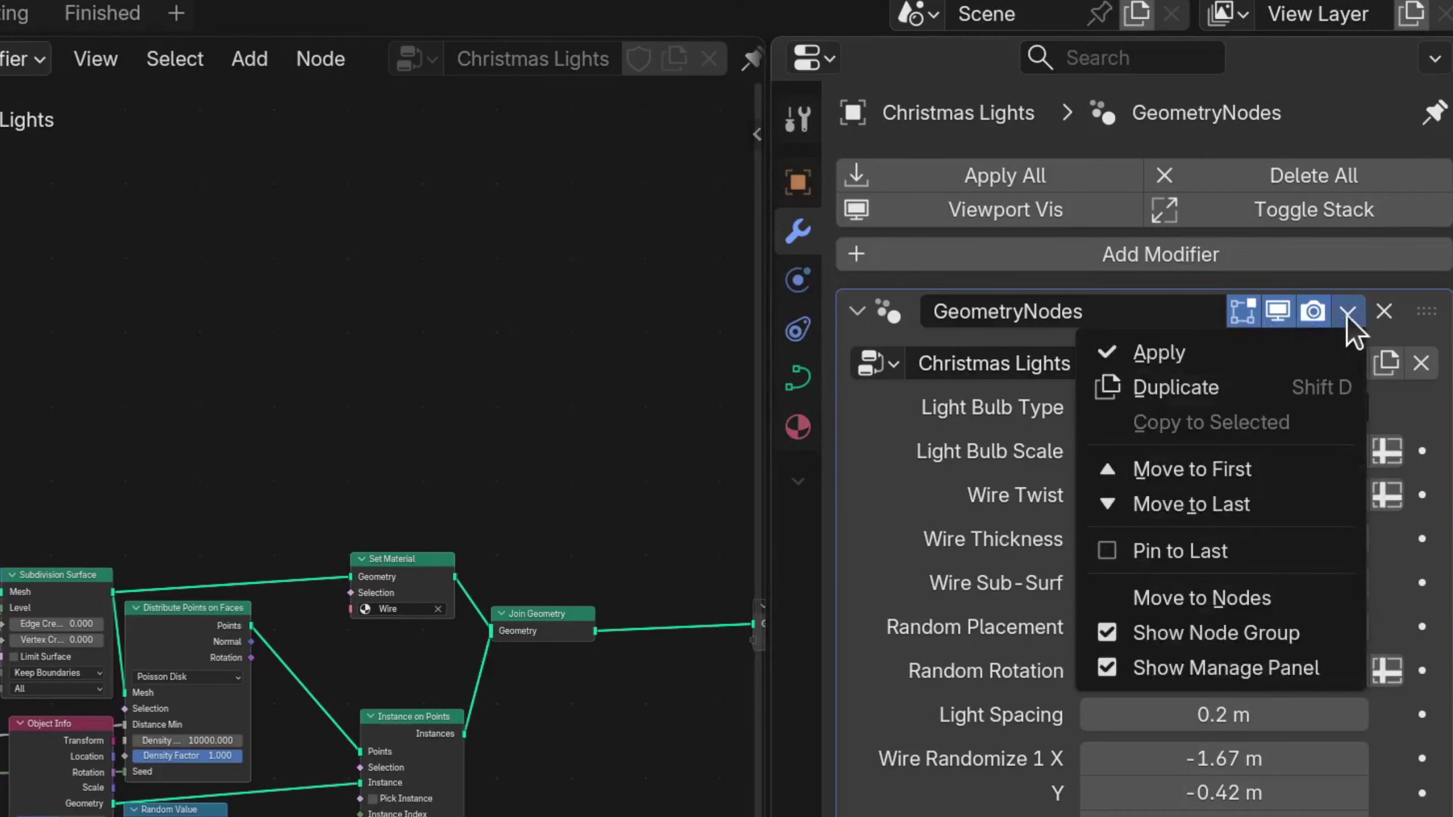
pyautogui.click(1161, 352)
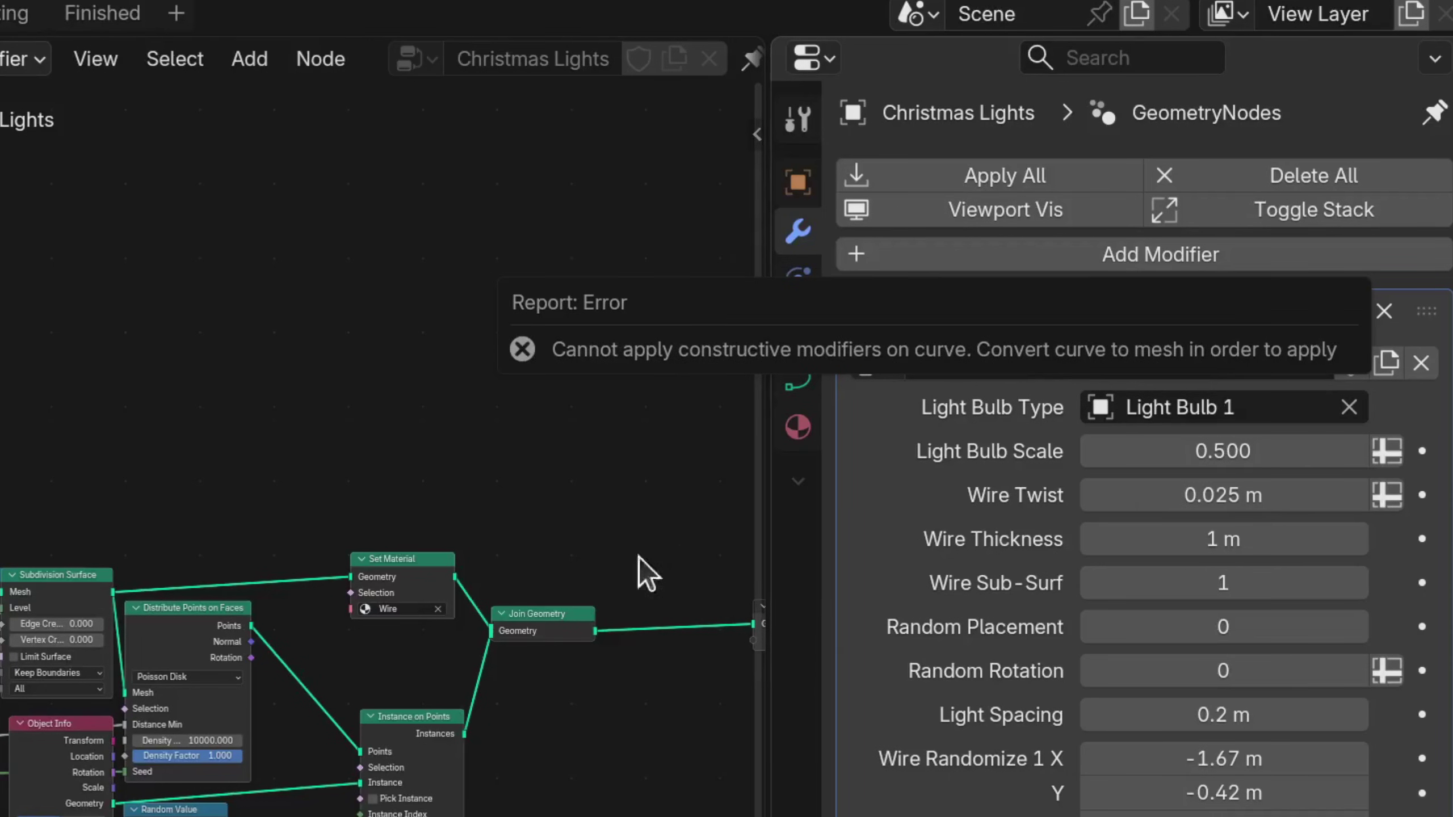
pyautogui.press('g')
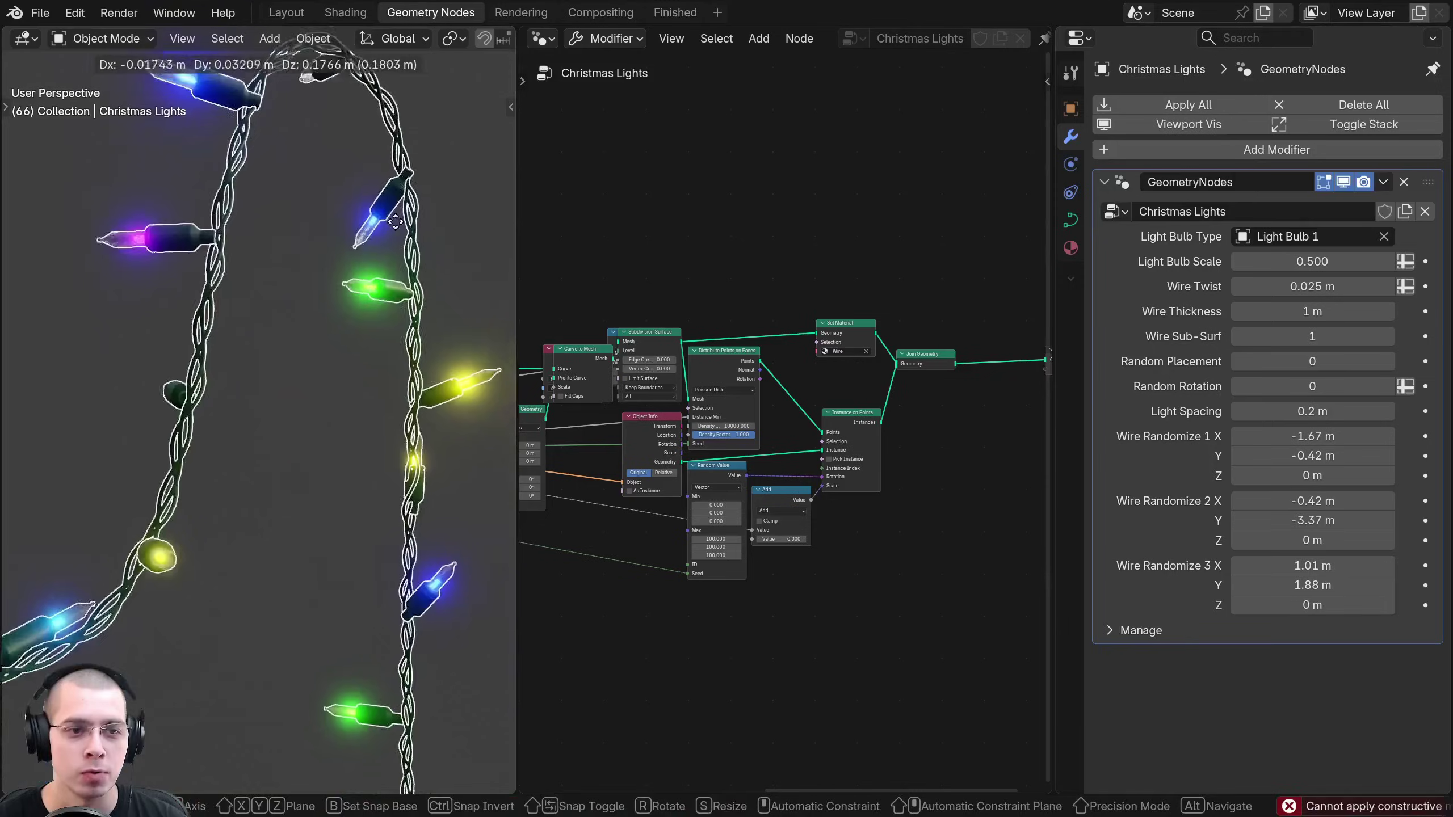
pyautogui.rightClick(395, 222)
pyautogui.scroll(-1, 395, 222)
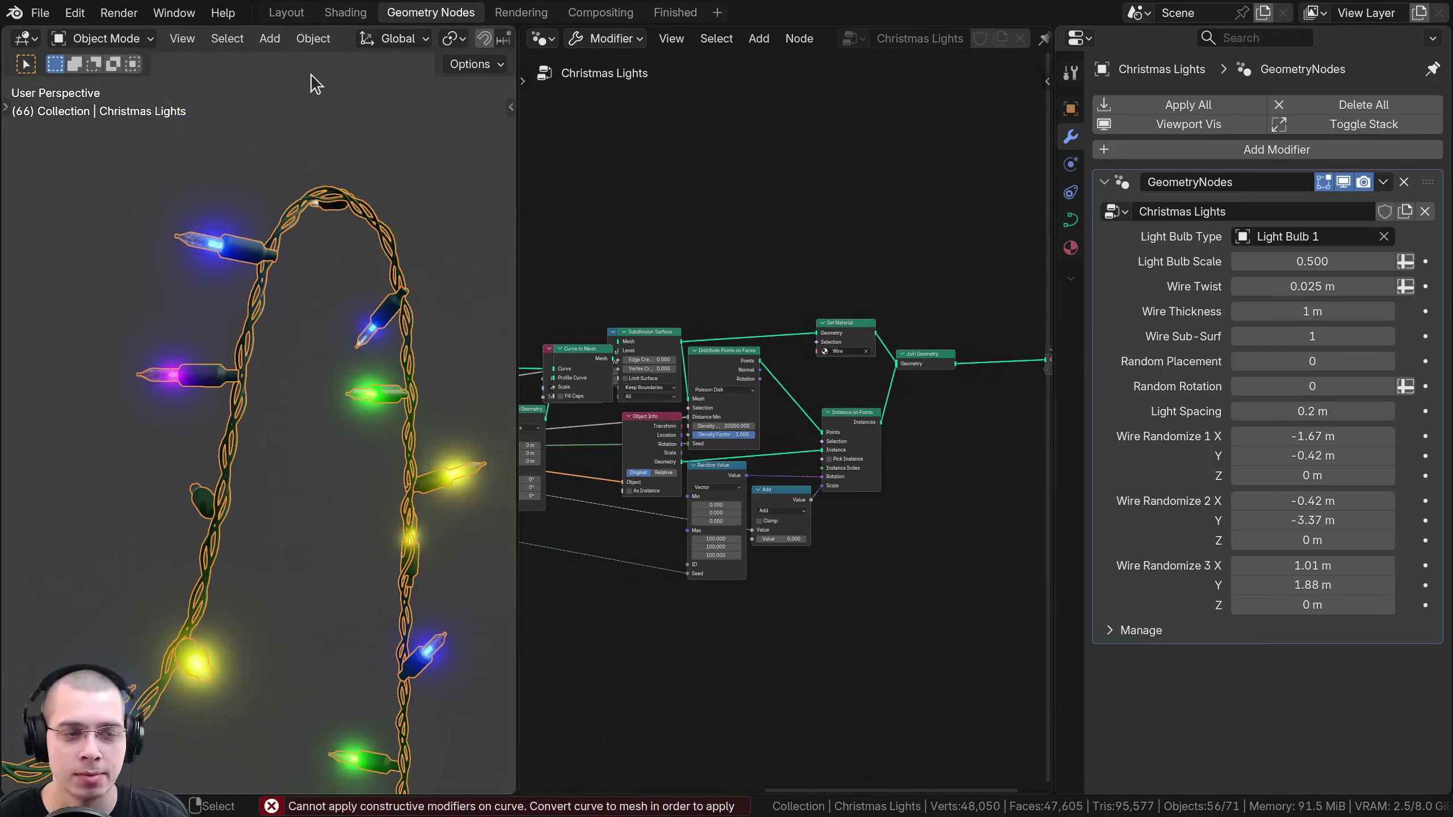
# Convert the Christmas Lights curve to a mesh and examine its twisted wire in Edit Mode.
pyautogui.click(313, 38)
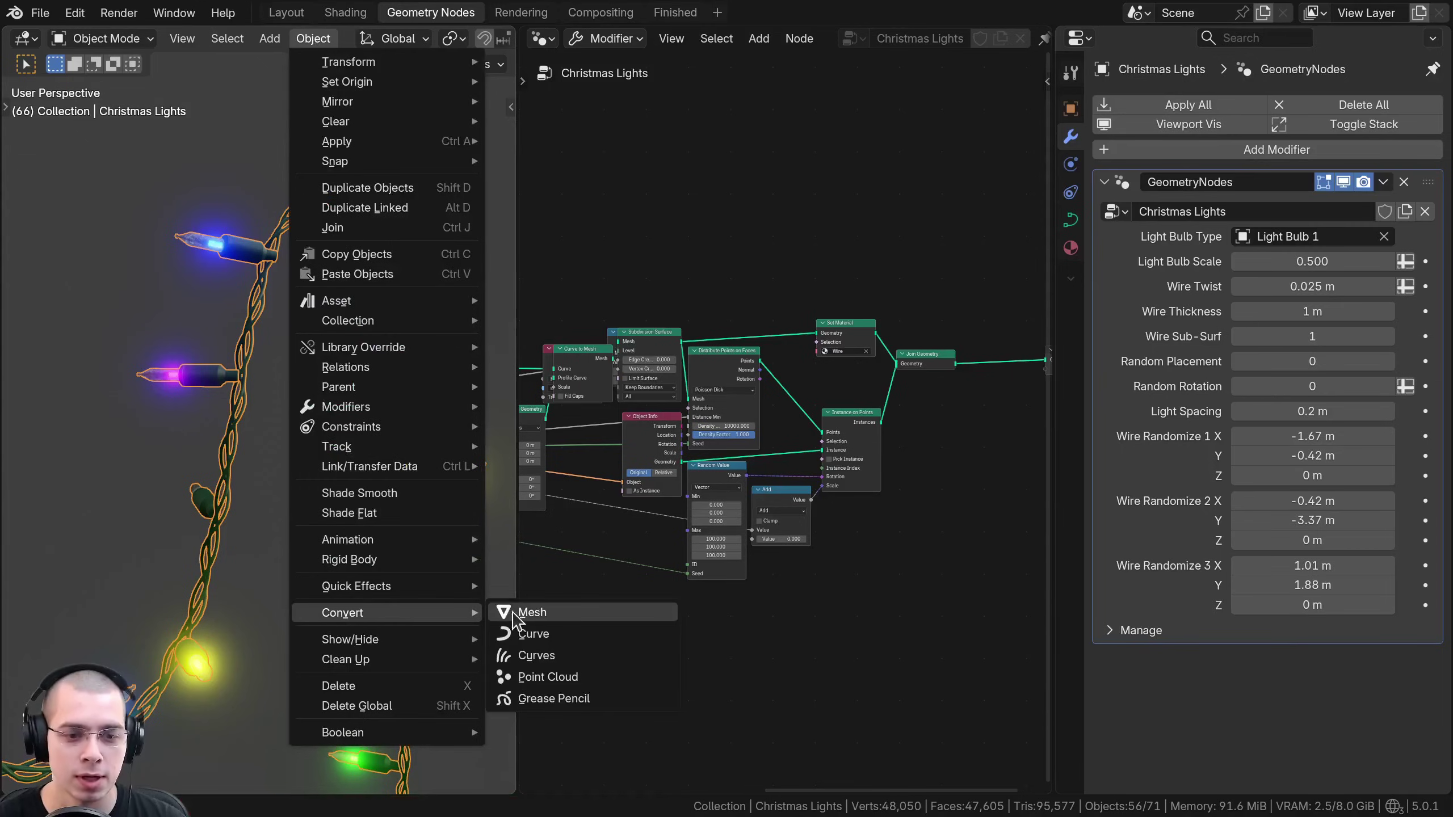
pyautogui.click(514, 613)
pyautogui.moveTo(390, 434); pyautogui.dragTo(276, 424, button='middle')
pyautogui.scroll(3, 276, 424)
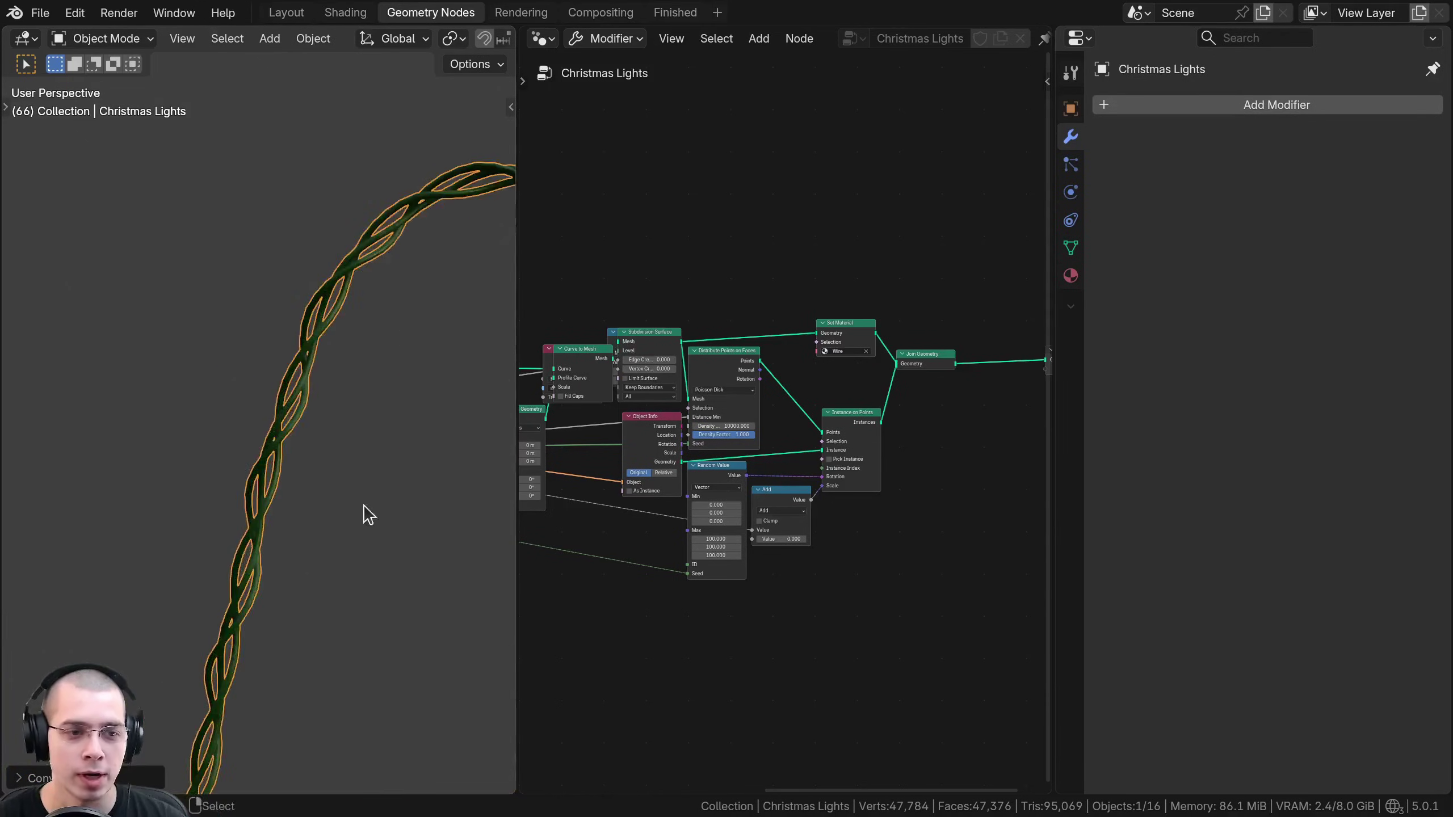
pyautogui.moveTo(365, 506); pyautogui.dragTo(468, 514, button='middle')
pyautogui.press('Tab')
pyautogui.moveTo(357, 244)
pyautogui.mouseDown(button='middle')
pyautogui.moveTo(285, 360)
pyautogui.moveTo(272, 525)
pyautogui.moveTo(212, 346)
pyautogui.moveTo(229, 366)
pyautogui.moveTo(202, 379)
pyautogui.moveTo(309, 239)
pyautogui.mouseUp(button='middle')
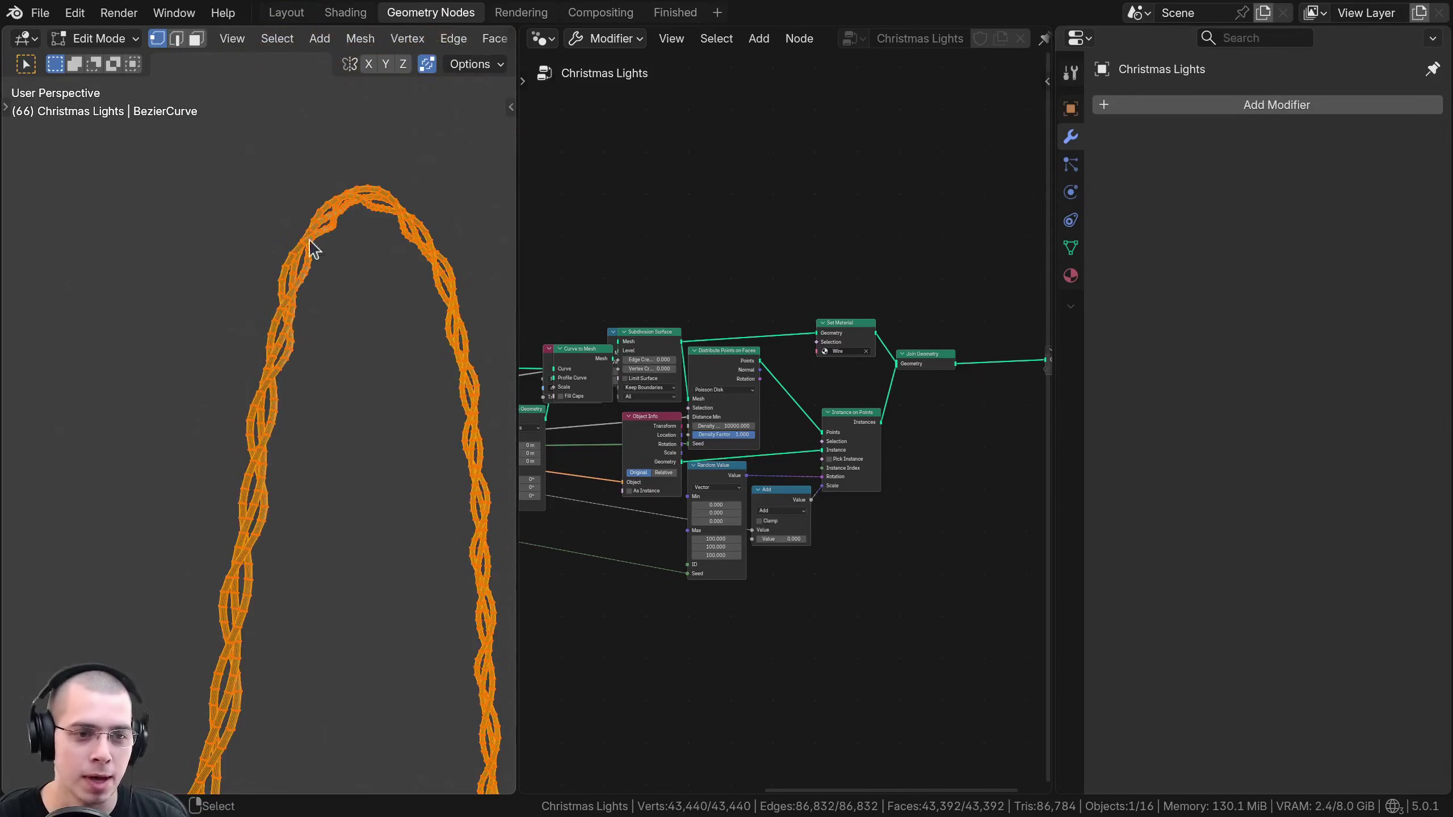
# Leave Edit Mode and undo the conversion of the Christmas Lights to a mesh.
pyautogui.press('Tab')
pyautogui.hotkey('ctrl', 'z')
pyautogui.hotkey('ctrl', 'z')
pyautogui.hotkey('ctrl', 'z')
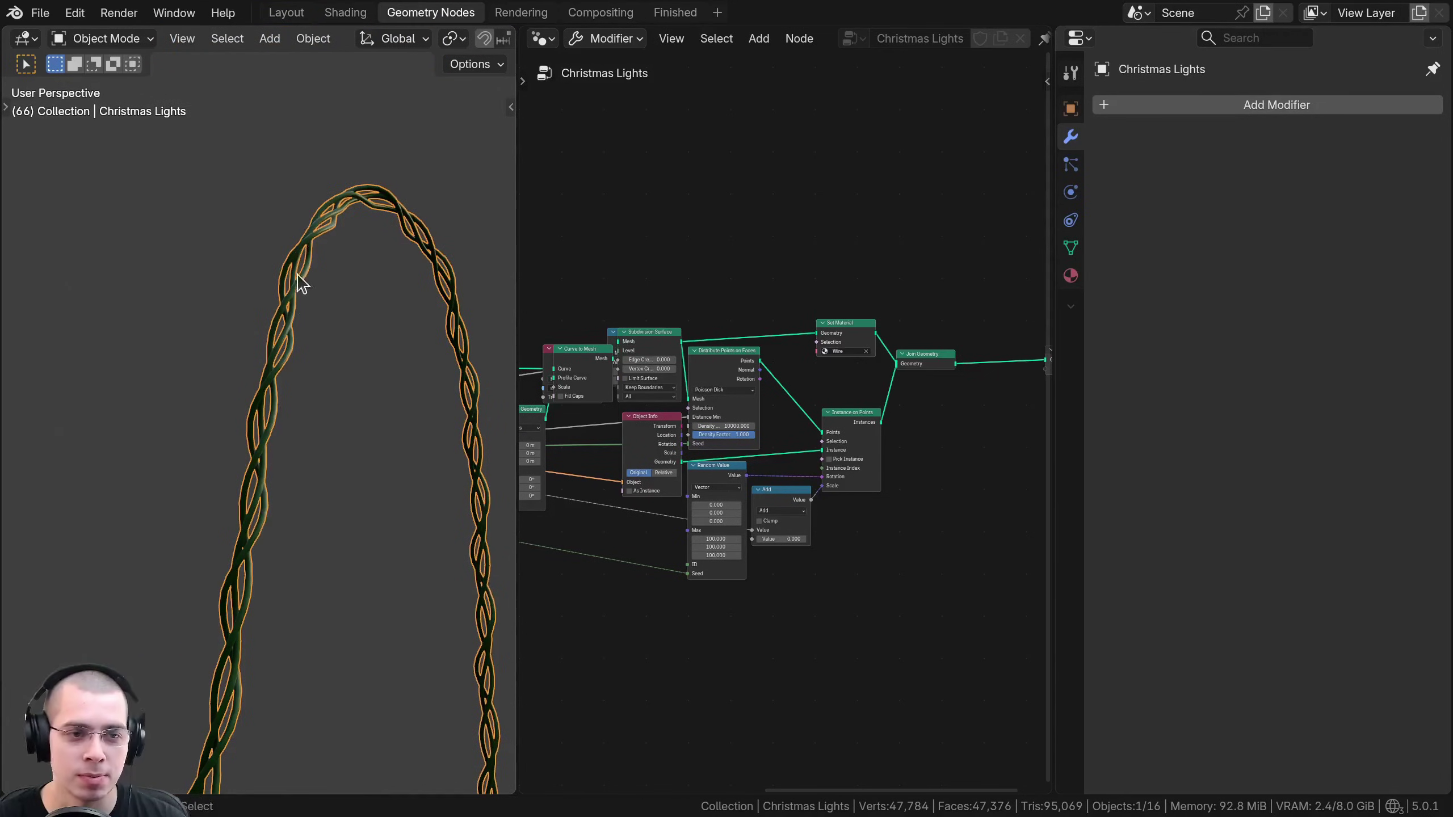
pyautogui.moveTo(297, 310); pyautogui.dragTo(285, 498, button='middle')
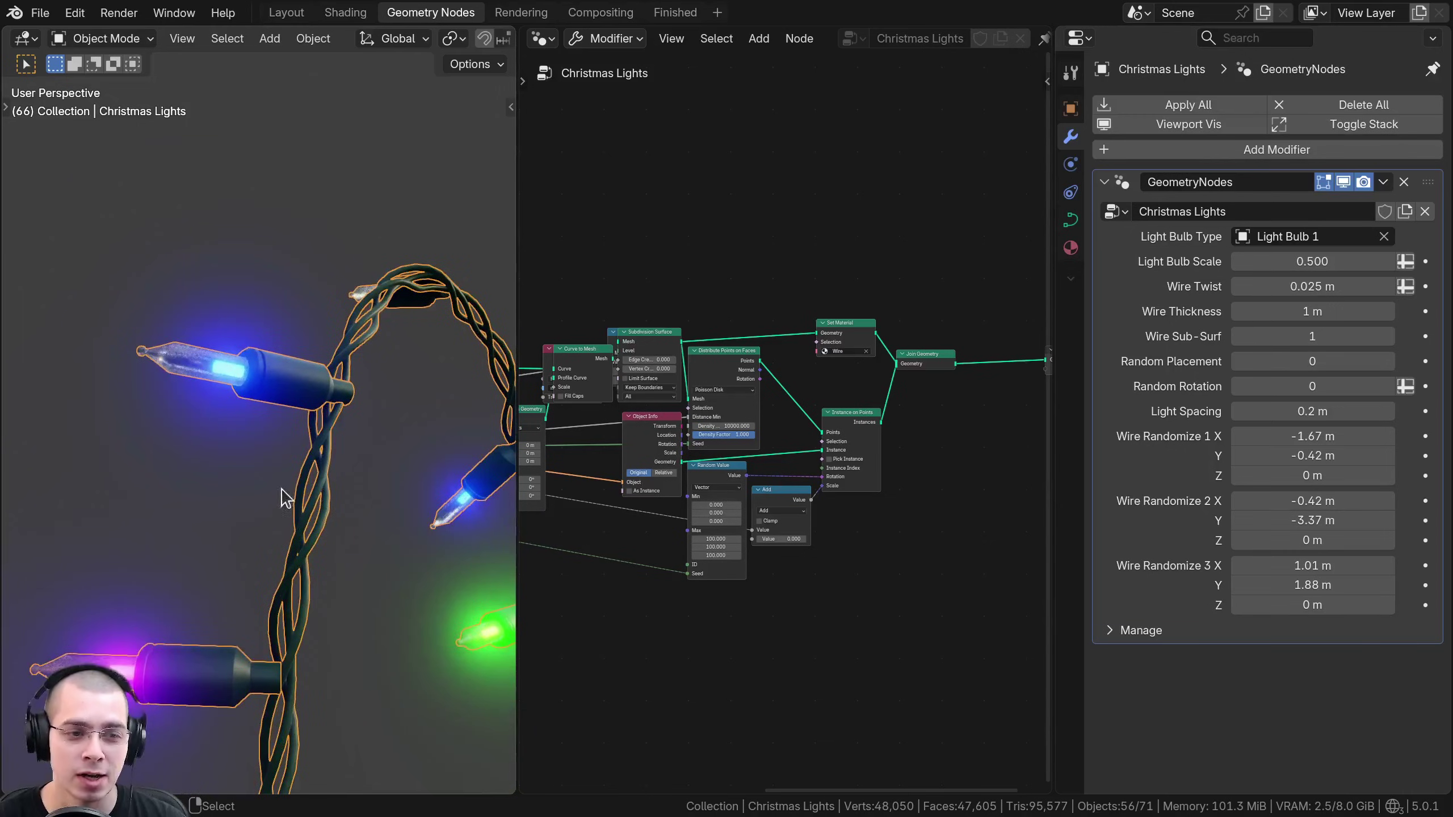
# Insert a Realize Instances node between the Join Geometry and Group Output nodes.
pyautogui.scroll(2, 817, 445)
pyautogui.moveTo(889, 420); pyautogui.dragTo(769, 471, button='middle')
pyautogui.scroll(7, 769, 470)
pyautogui.moveTo(735, 412); pyautogui.dragTo(731, 423)
pyautogui.moveTo(827, 347); pyautogui.dragTo(817, 350, button='middle')
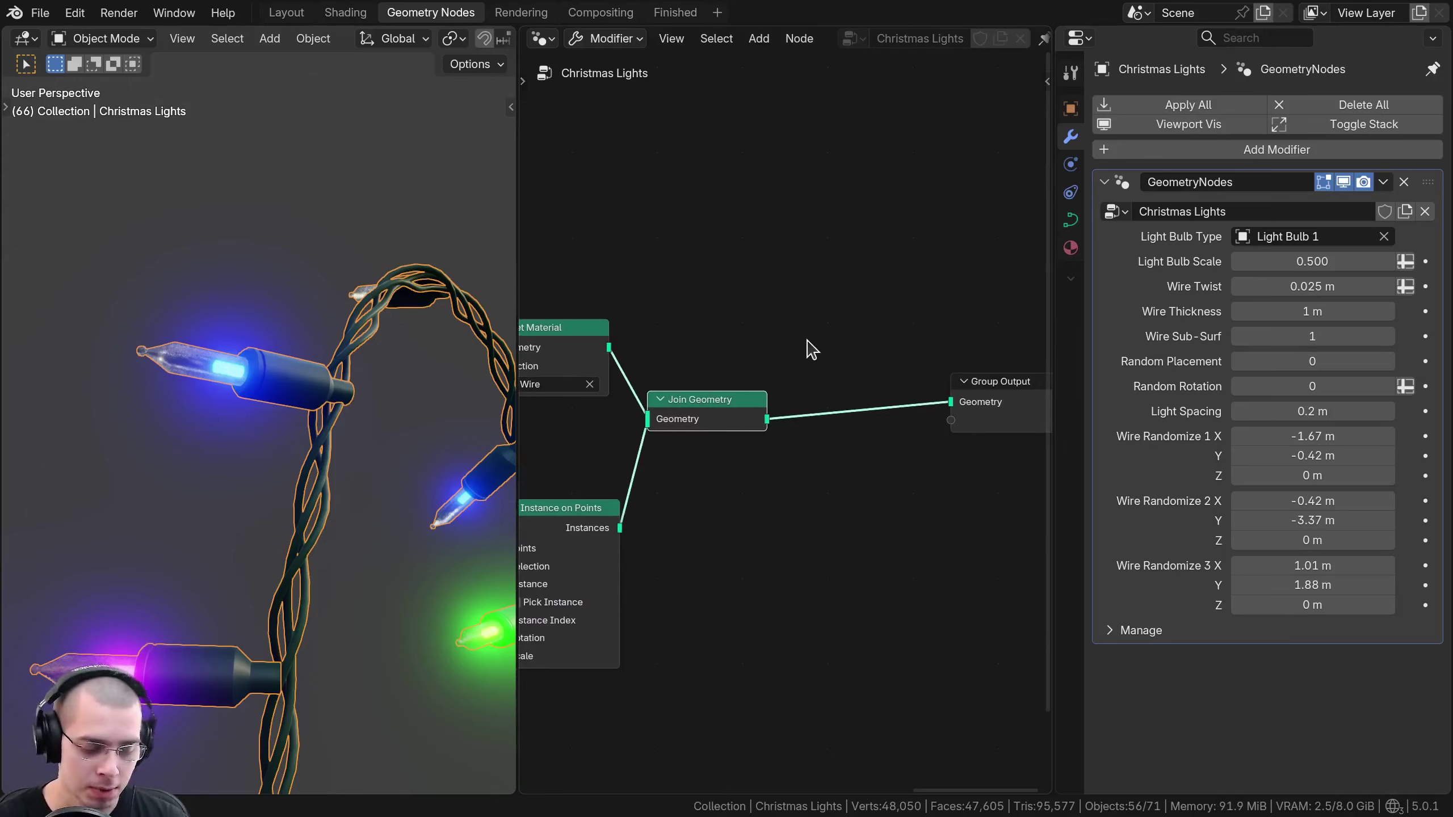
pyautogui.hotkey('shift', 'a')
pyautogui.write('real')
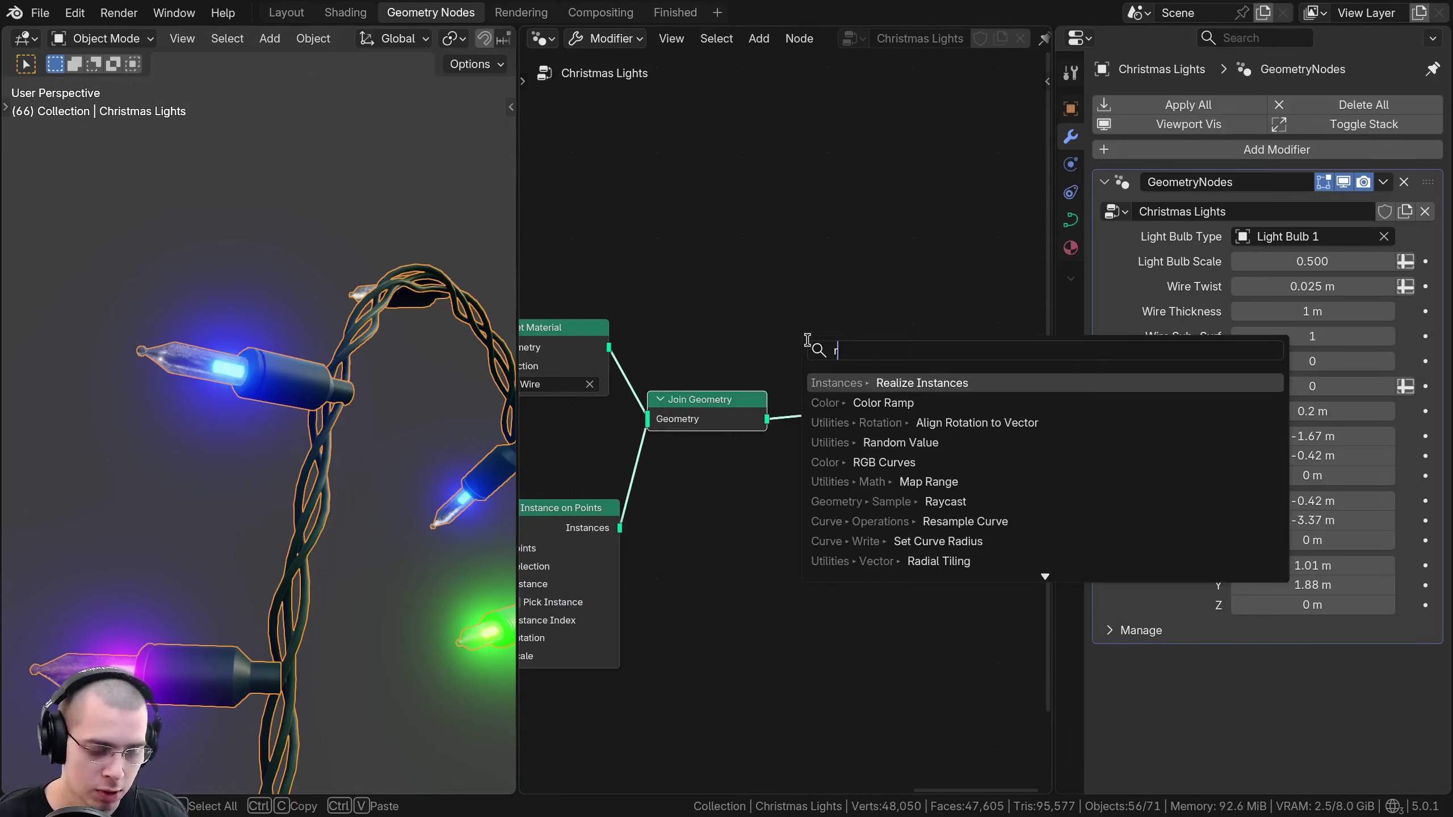
pyautogui.click(884, 383)
pyautogui.click(749, 408)
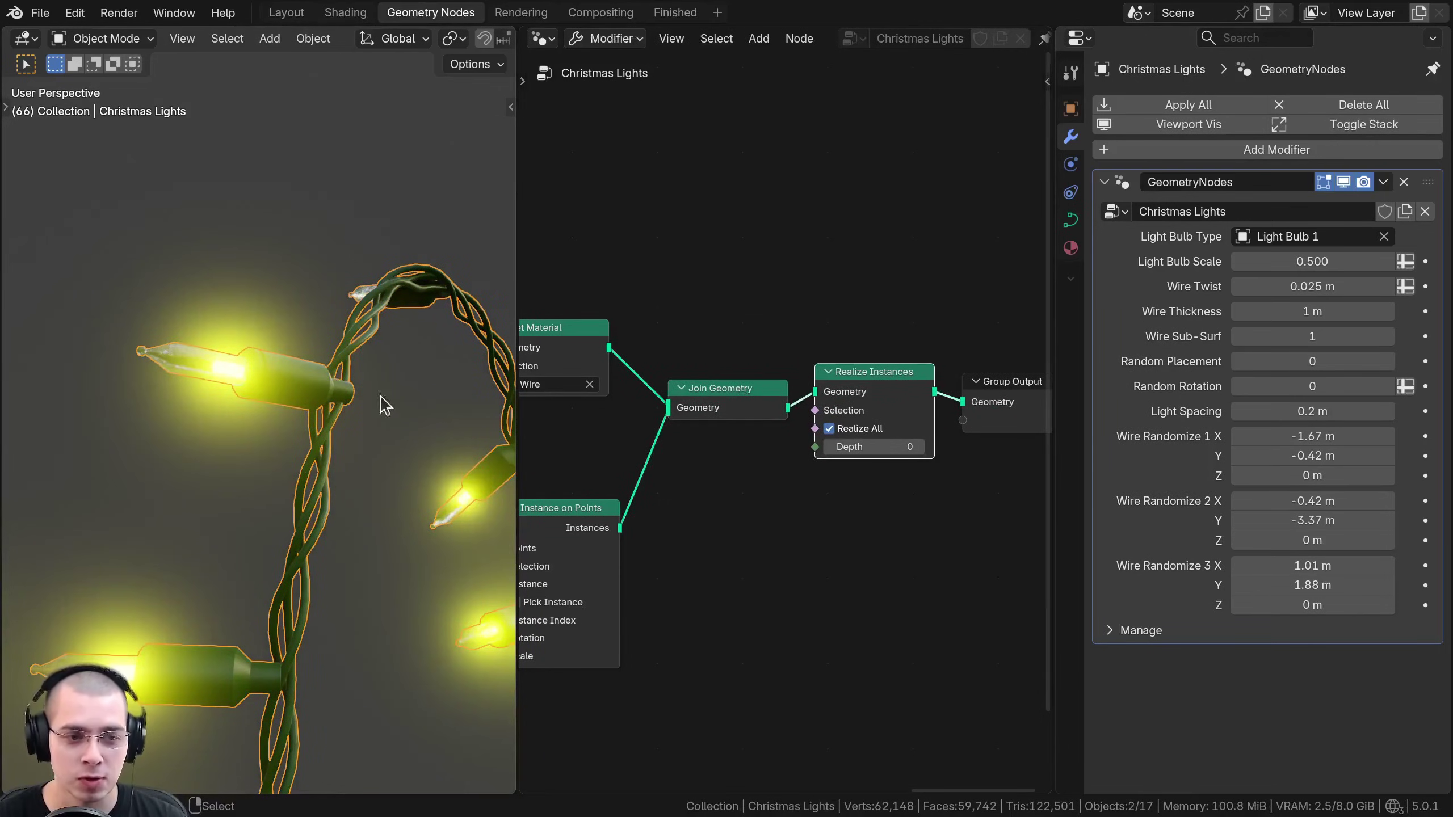
pyautogui.moveTo(831, 365); pyautogui.dragTo(834, 366)
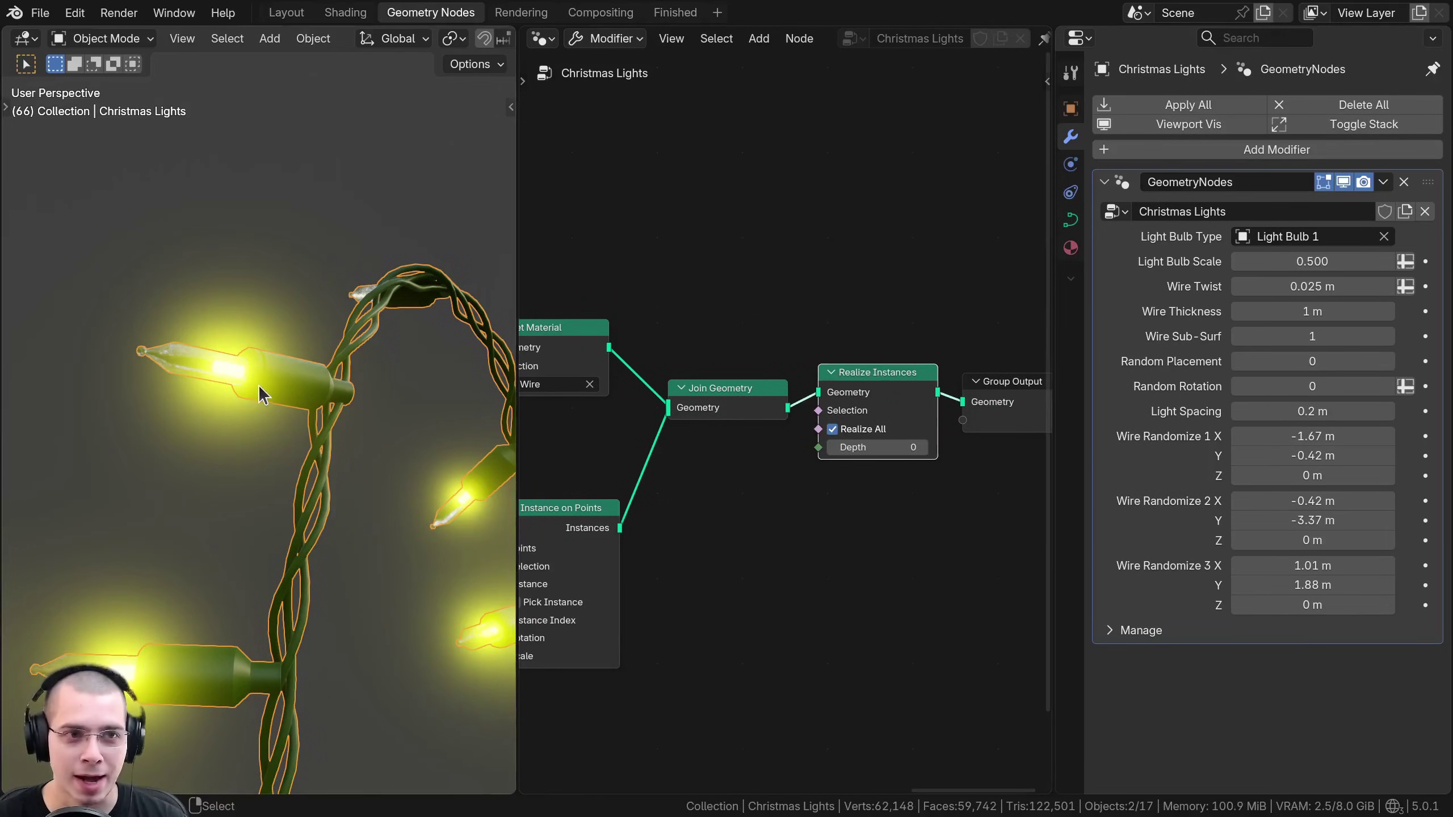
# Convert the Christmas Lights with their realized bulbs to a mesh and inspect the geometry in Edit Mode.
pyautogui.click(313, 39)
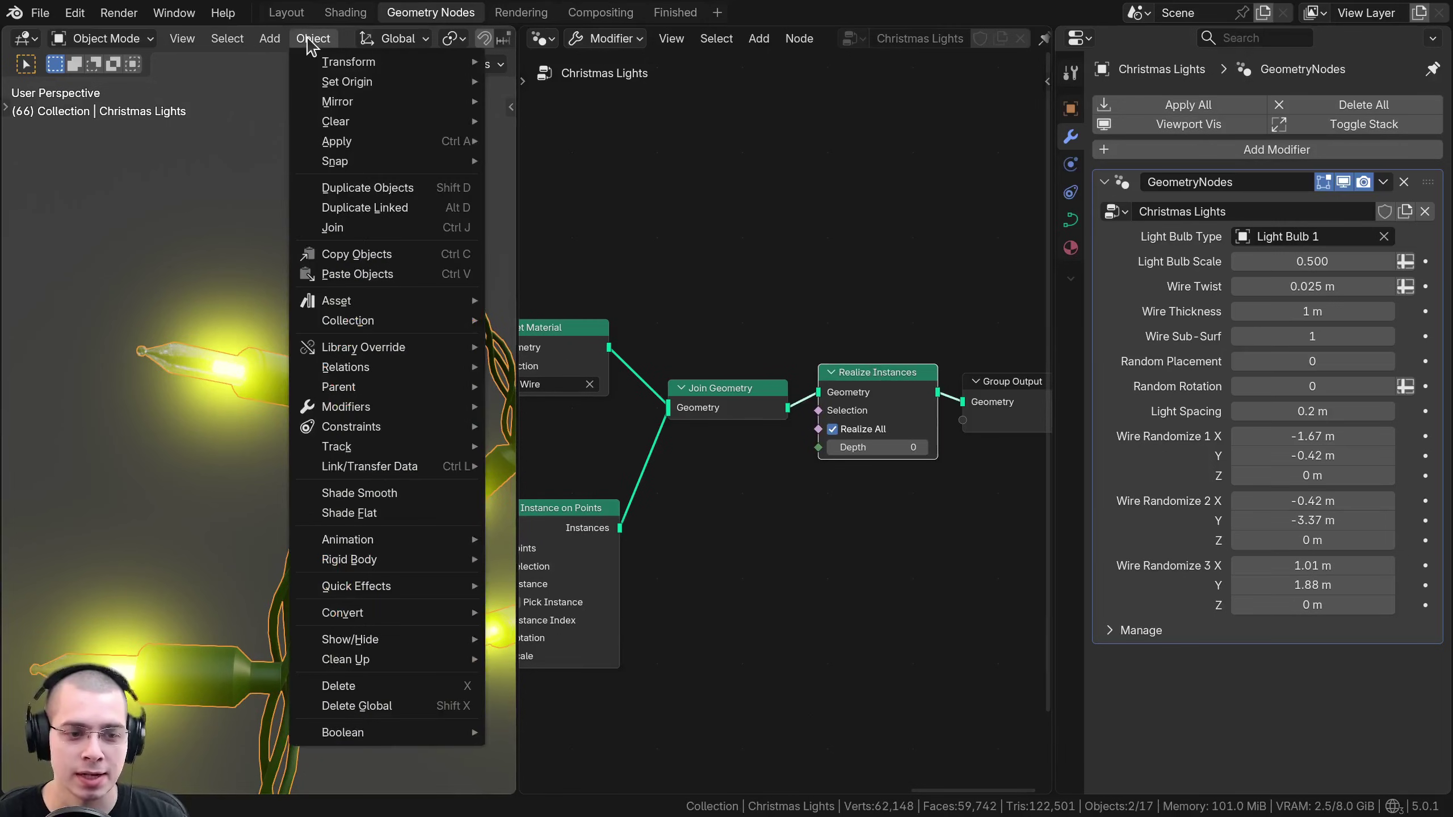
pyautogui.moveTo(410, 618)
pyautogui.click(513, 619)
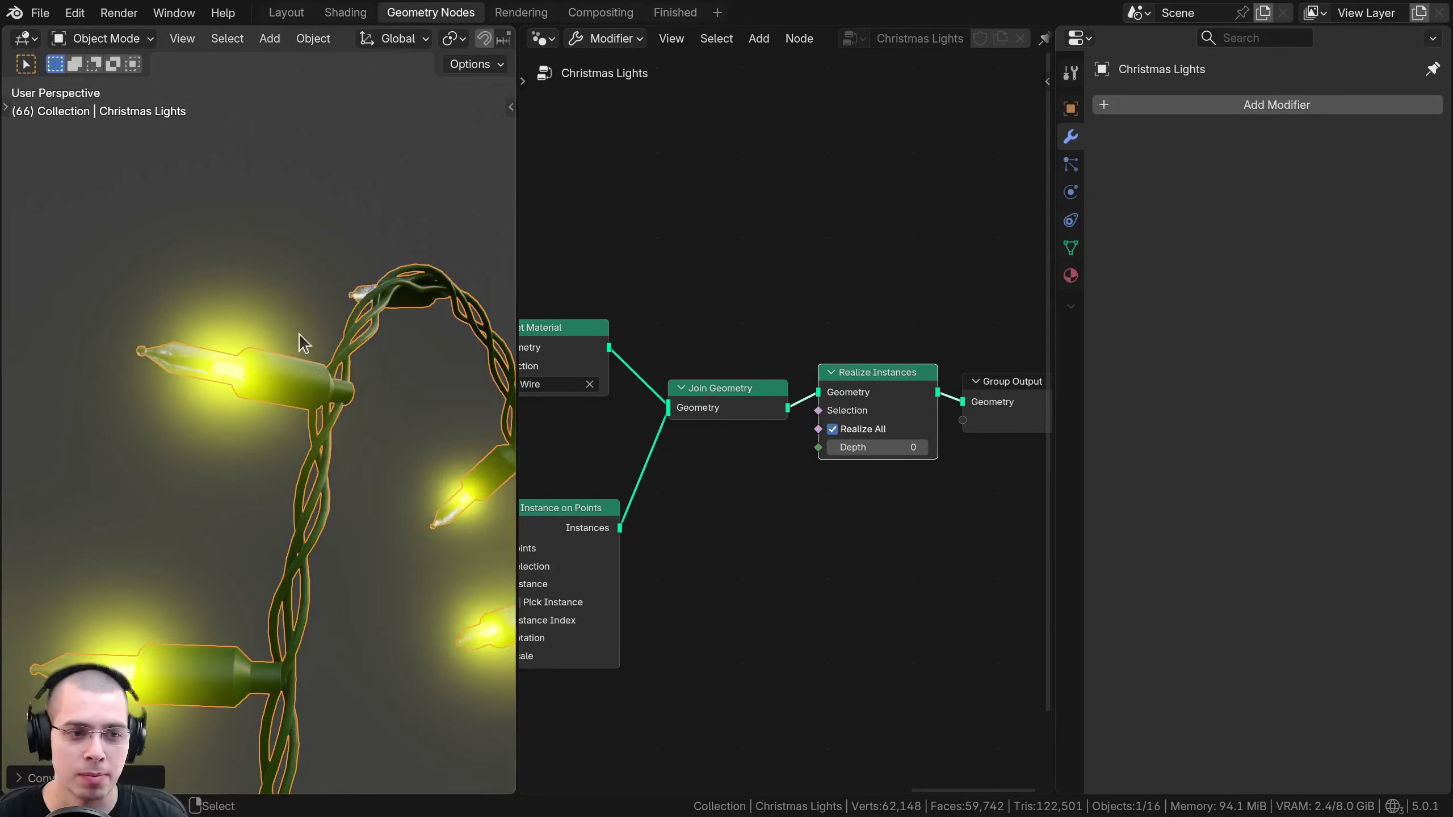
pyautogui.press('Tab')
pyautogui.scroll(3, 204, 268)
pyautogui.press('a')
pyautogui.moveTo(204, 268); pyautogui.dragTo(350, 266, button='middle')
pyautogui.press('Tab')
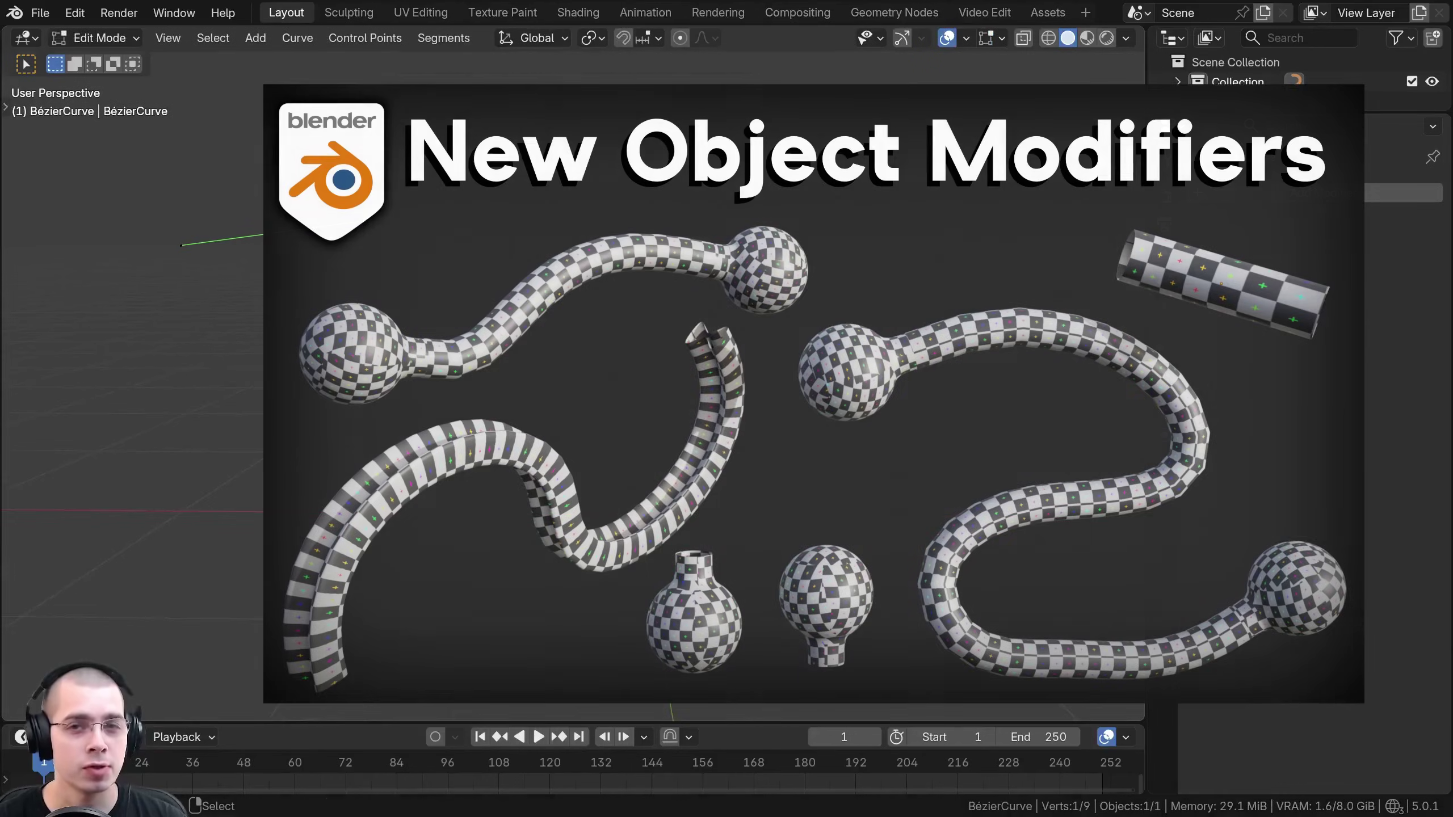
# Move the selected control point at the Bézier curve's end and return to Object Mode.
pyautogui.press('g')
pyautogui.press('Return')
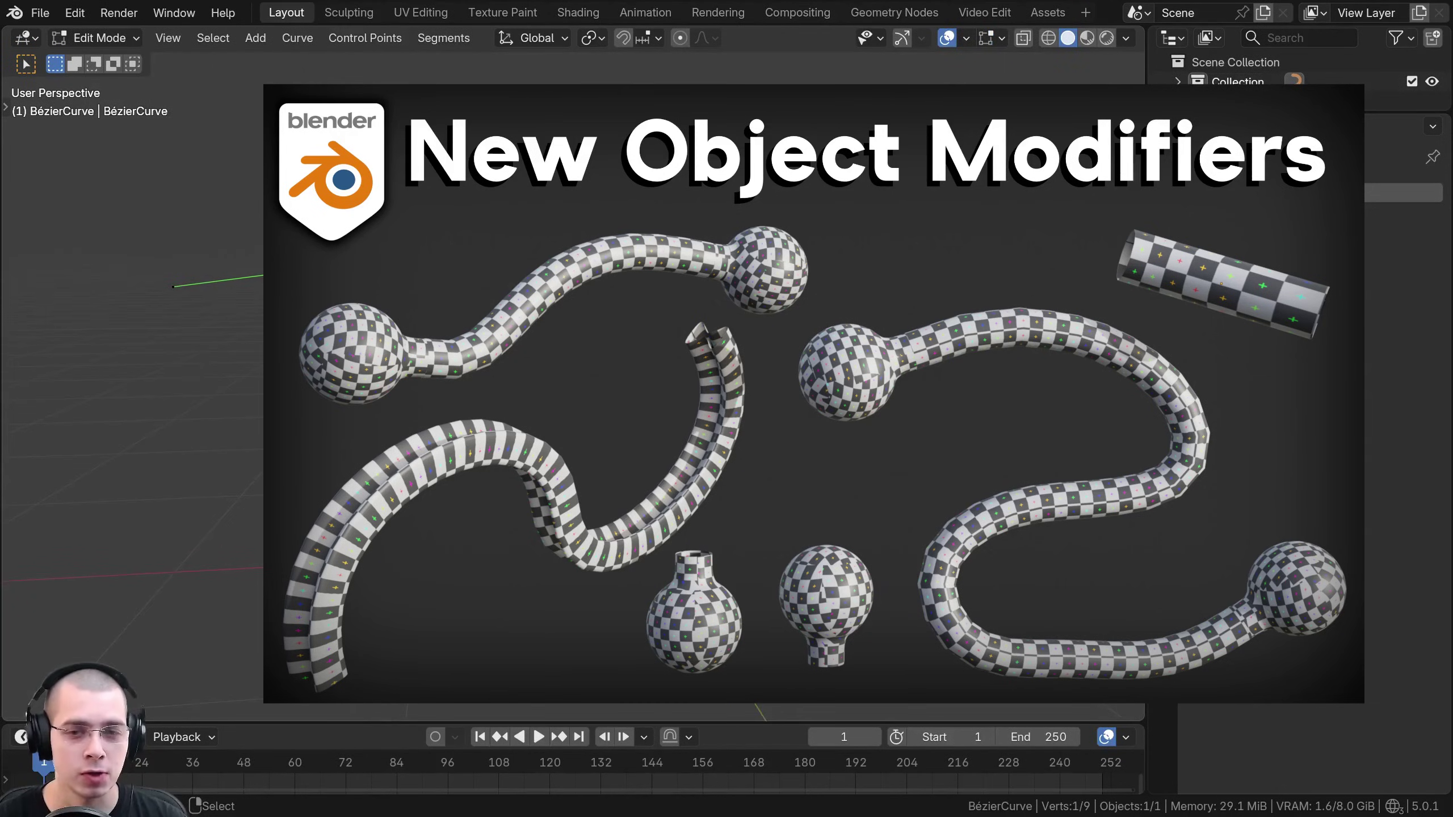
pyautogui.press('Tab')
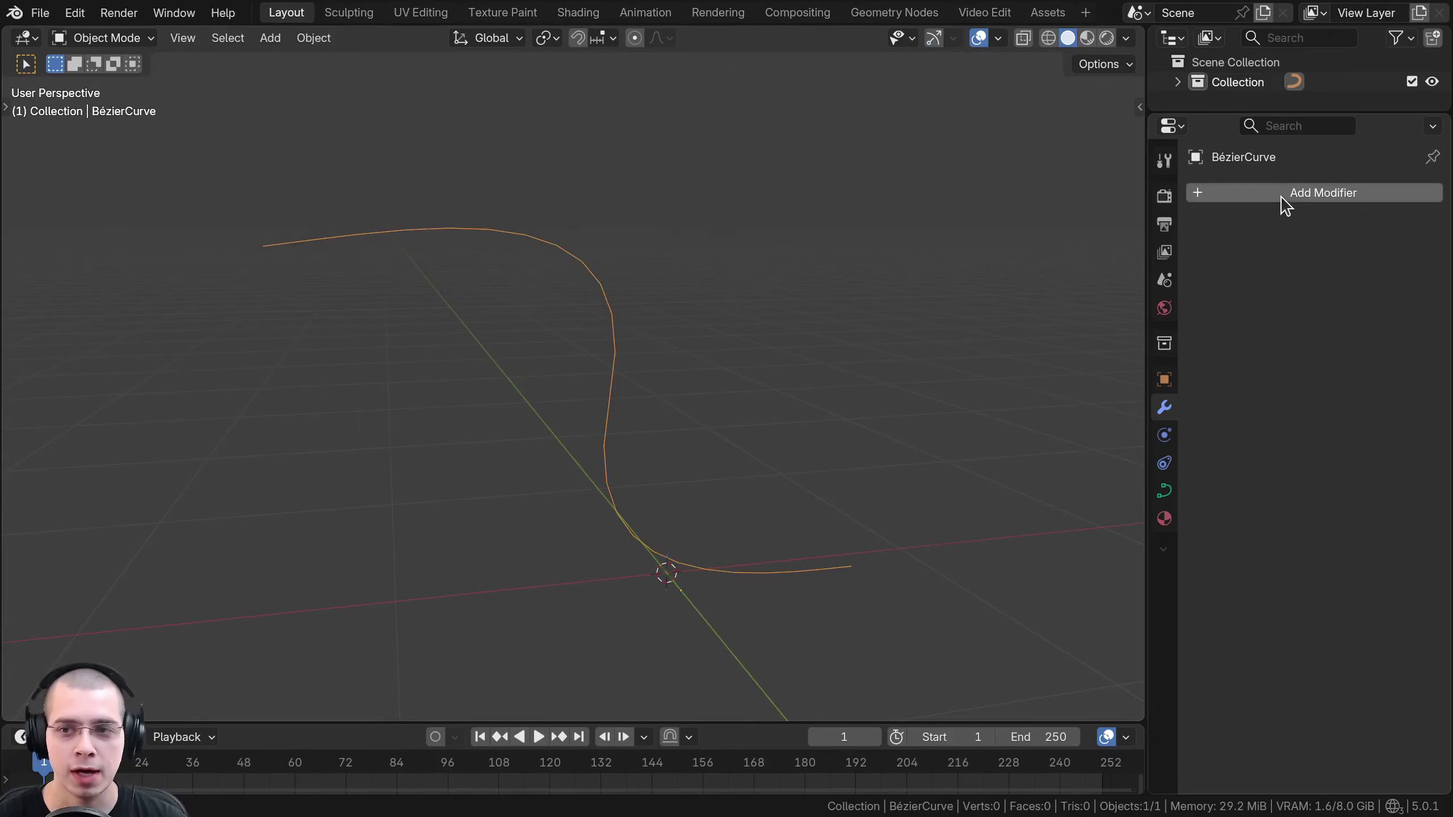
# Add a Curve to Tube modifier to the Bézier curve.
pyautogui.click(1251, 194)
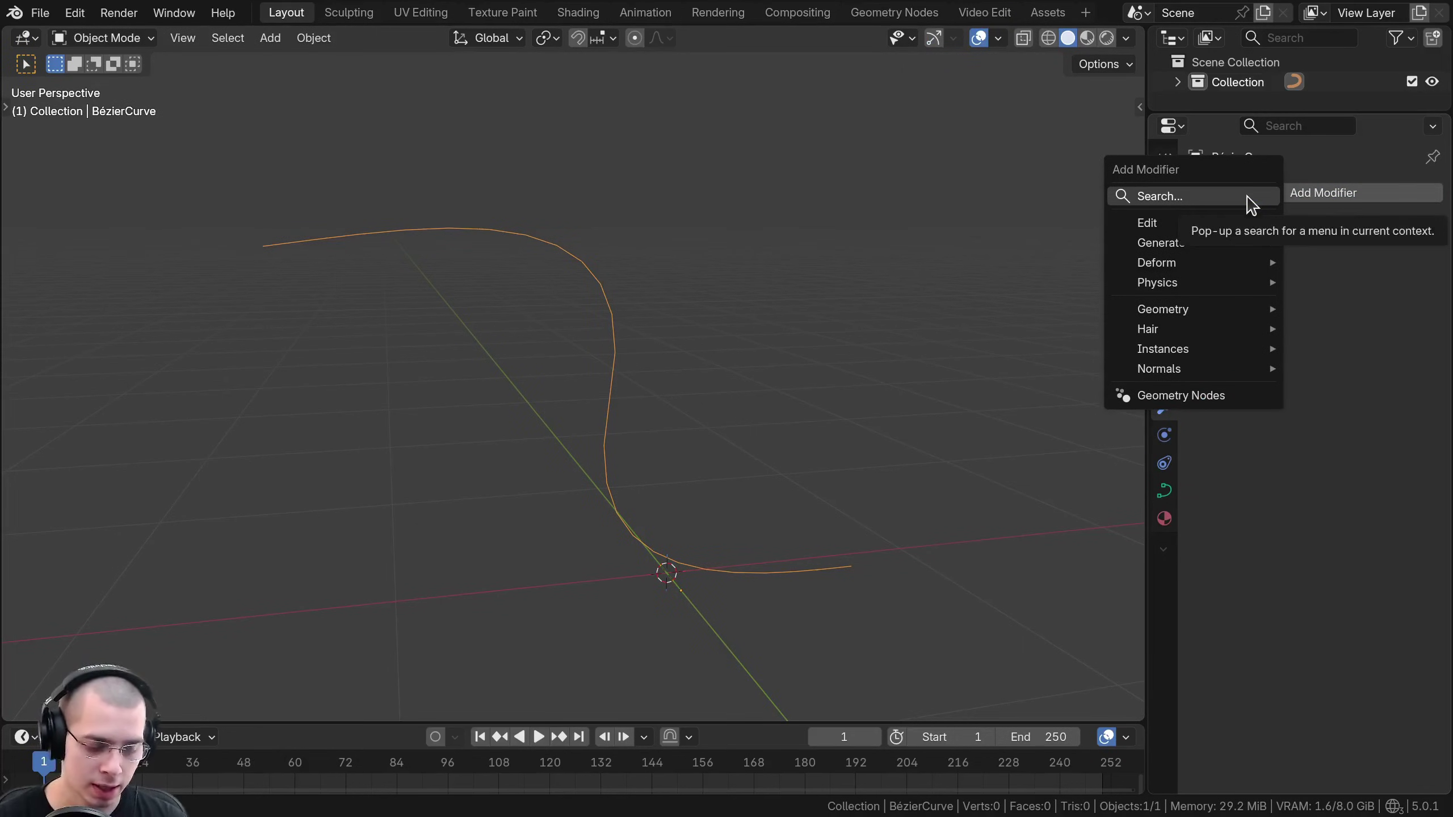
pyautogui.click(1247, 197)
pyautogui.write('curve')
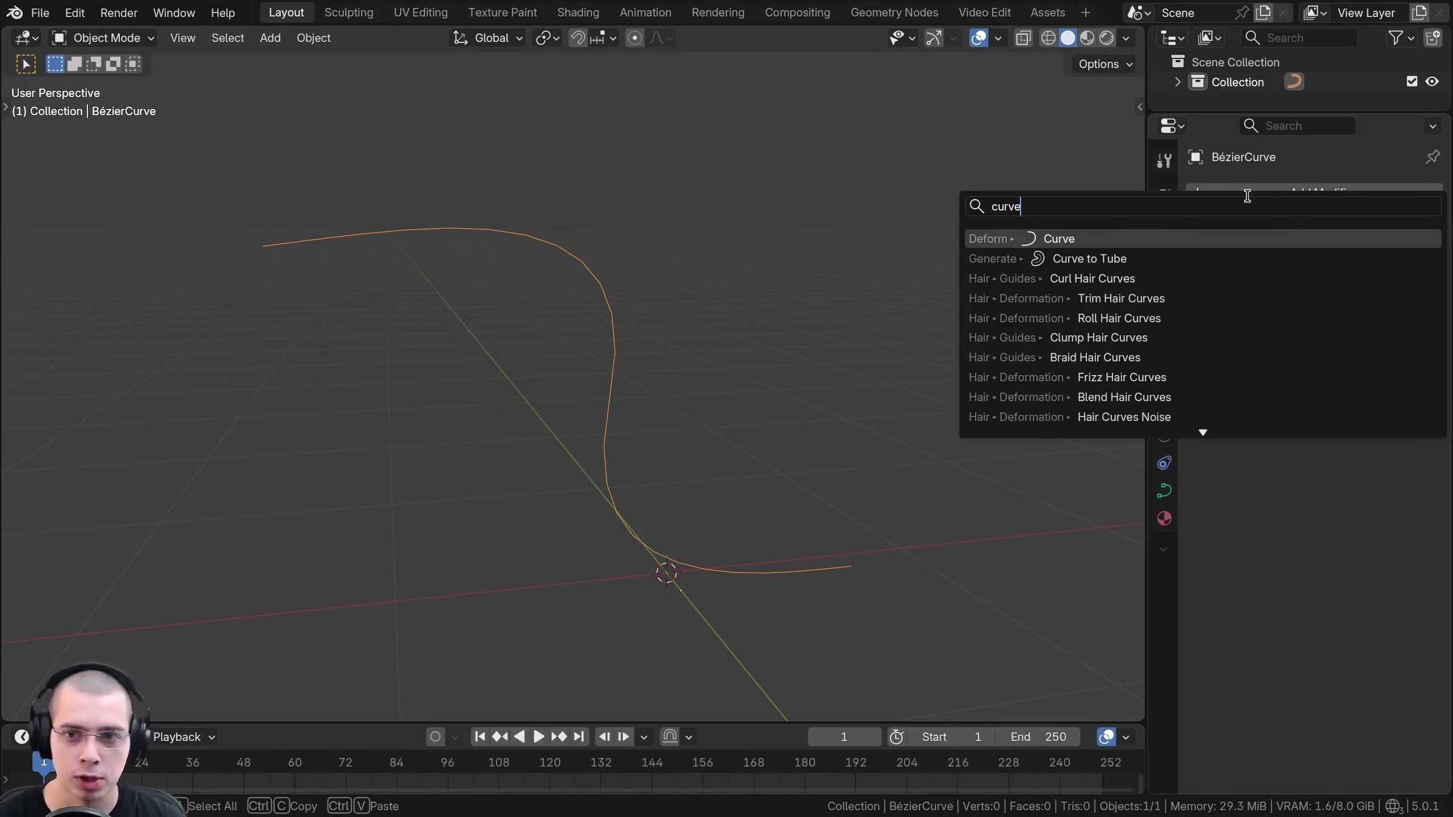
pyautogui.press('Down')
pyautogui.press('Return')
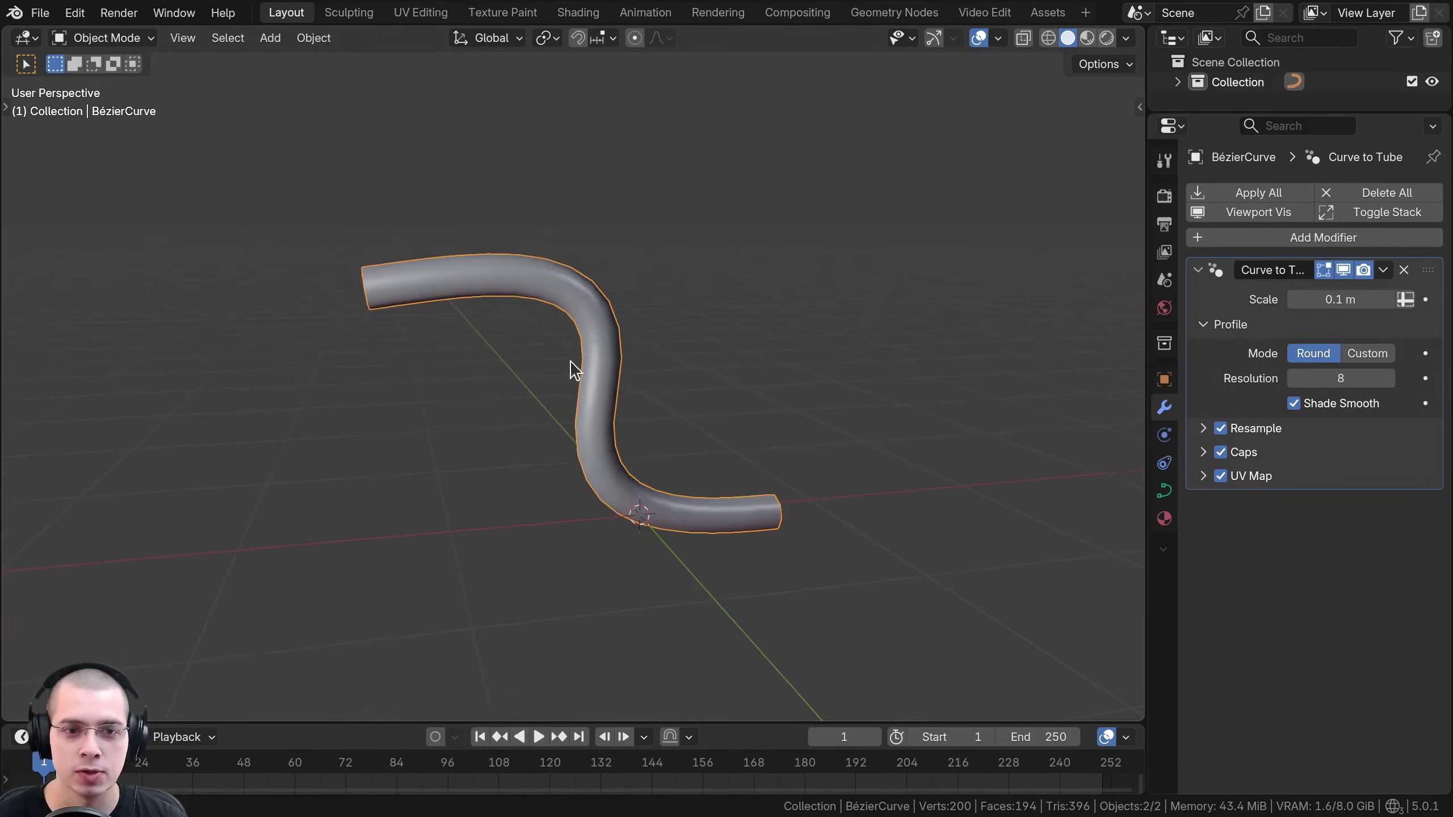
# Thicken the tube by setting the Curve to Tube modifier's scale to 0.206 m, and widen the modifier properties area.
pyautogui.moveTo(1340, 299); pyautogui.dragTo(1384, 299)
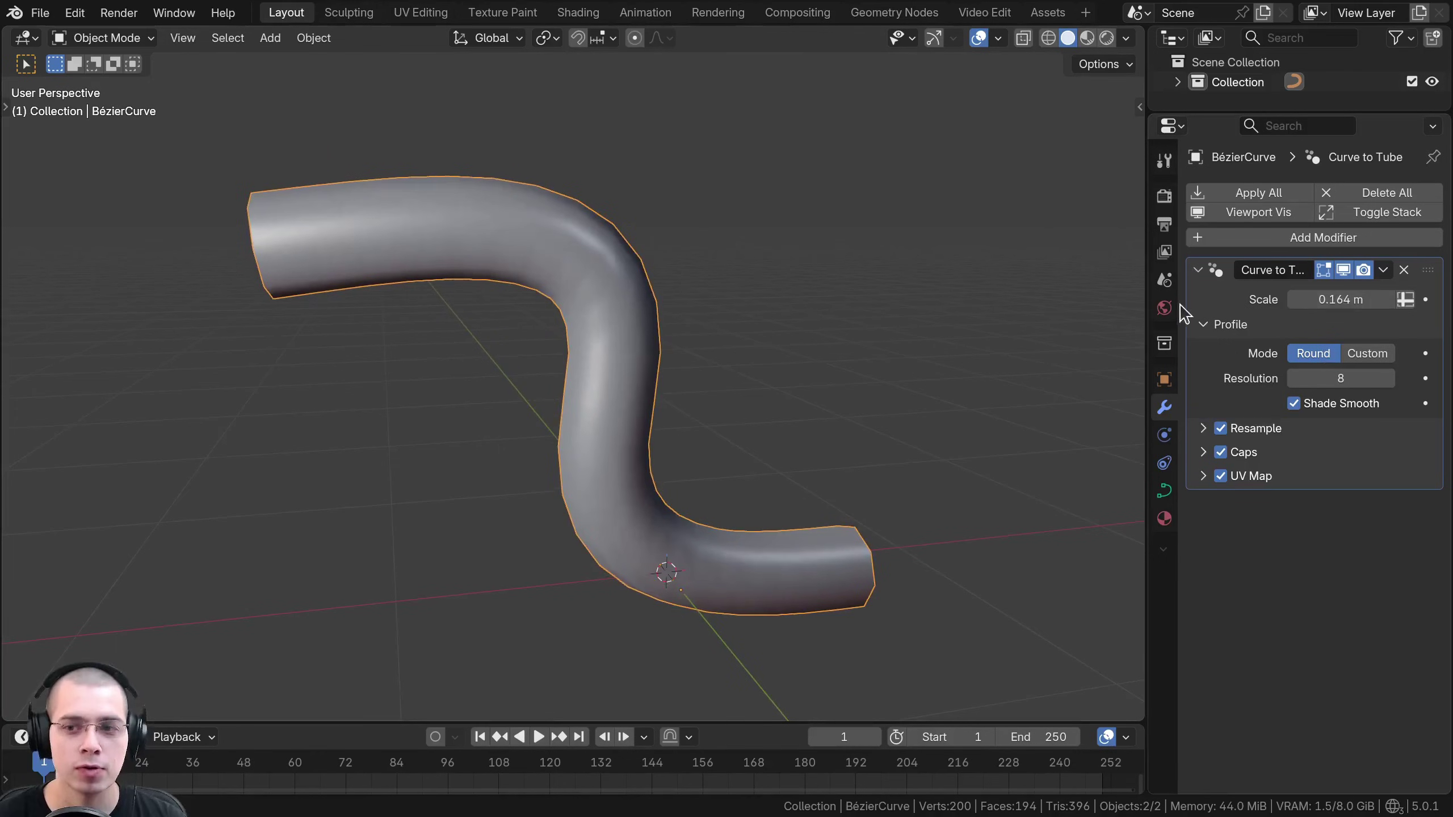
pyautogui.moveTo(1146, 296); pyautogui.dragTo(1049, 296)
pyautogui.moveTo(1311, 299); pyautogui.dragTo(1336, 299)
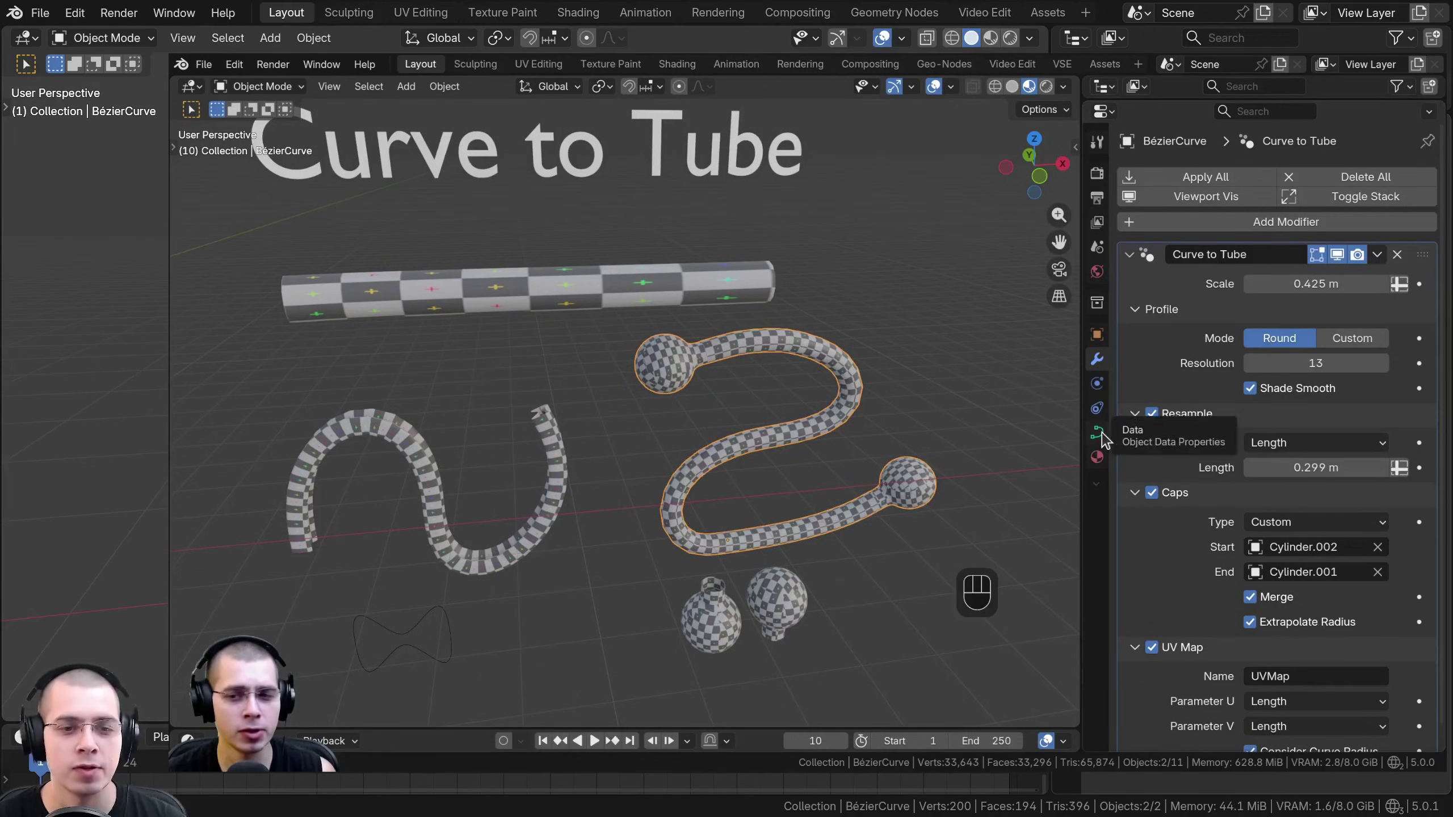
# Try to apply the Curve to Tube modifier directly on the curve.
pyautogui.click(1382, 271)
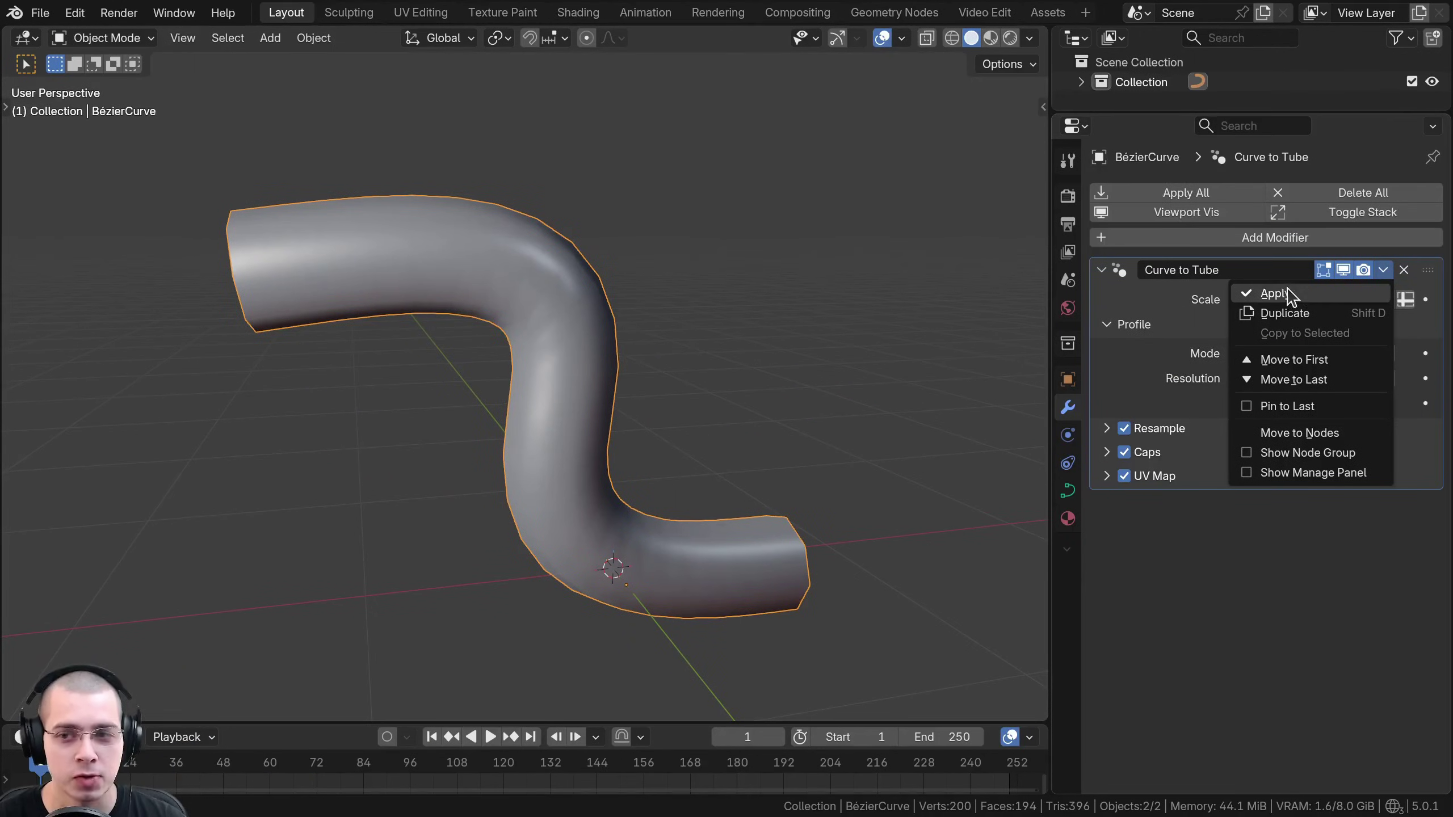
pyautogui.click(1276, 293)
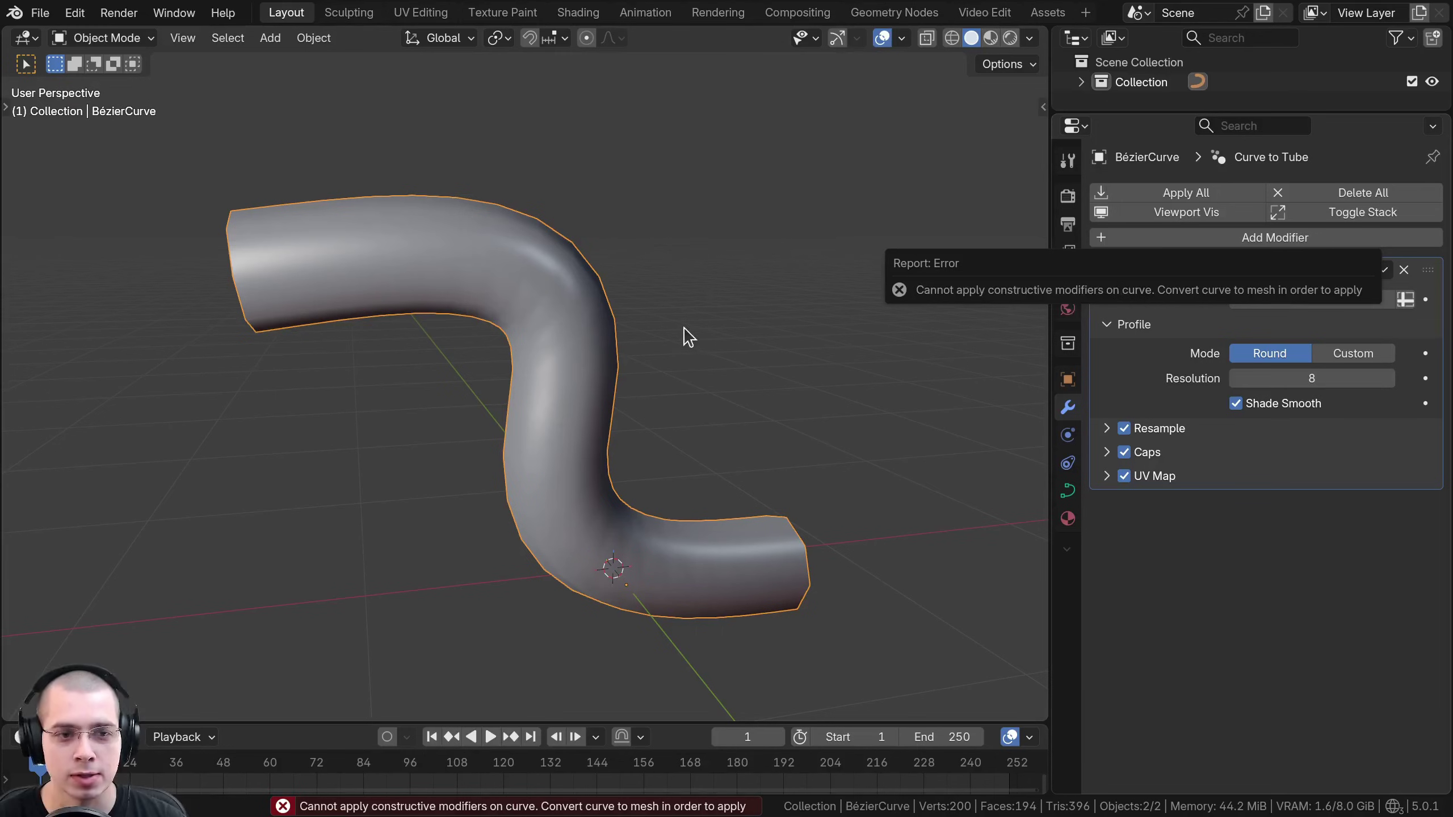
pyautogui.moveTo(595, 183); pyautogui.dragTo(608, 191, button='middle')
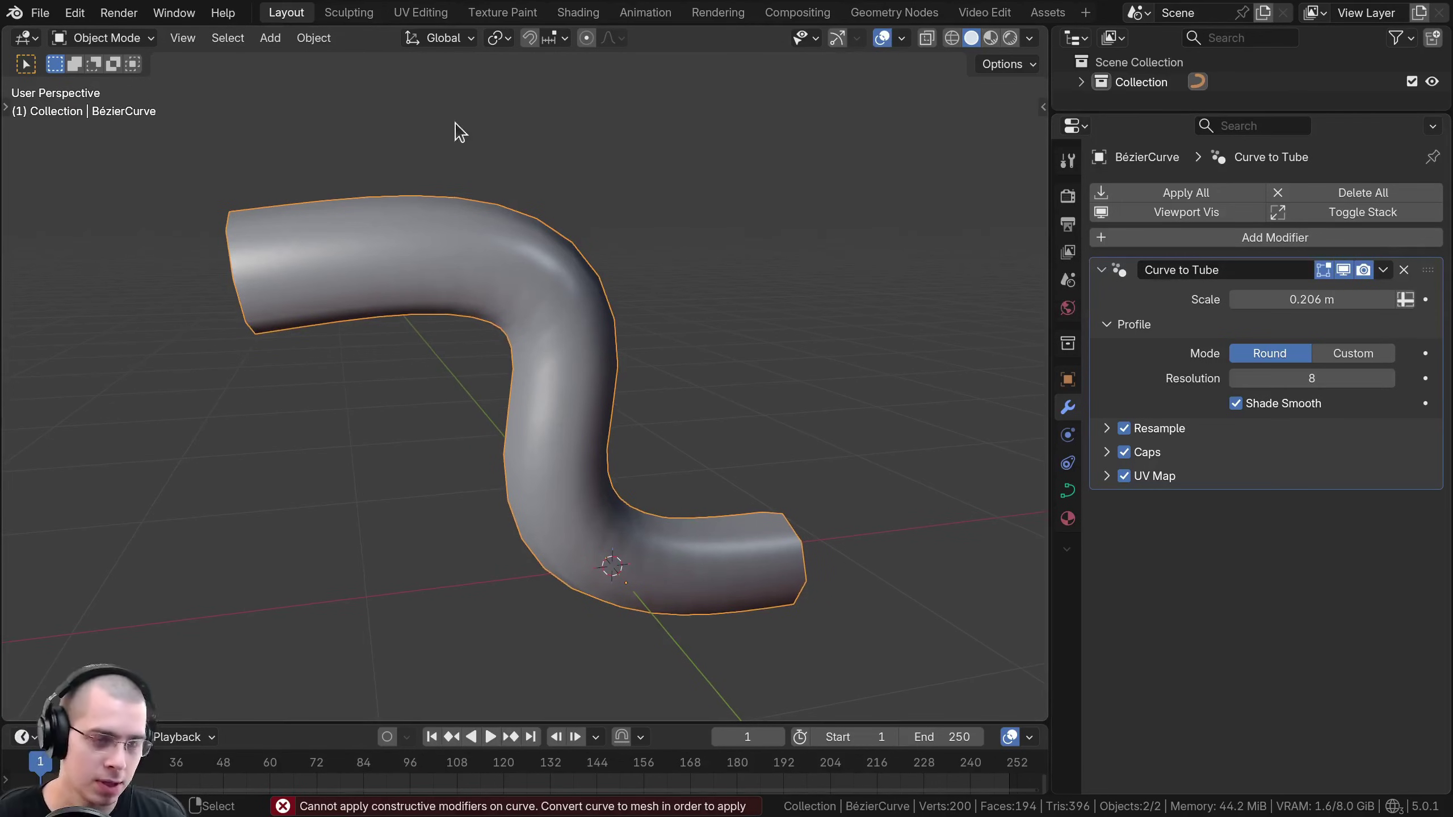
pyautogui.click(314, 38)
pyautogui.moveTo(416, 614)
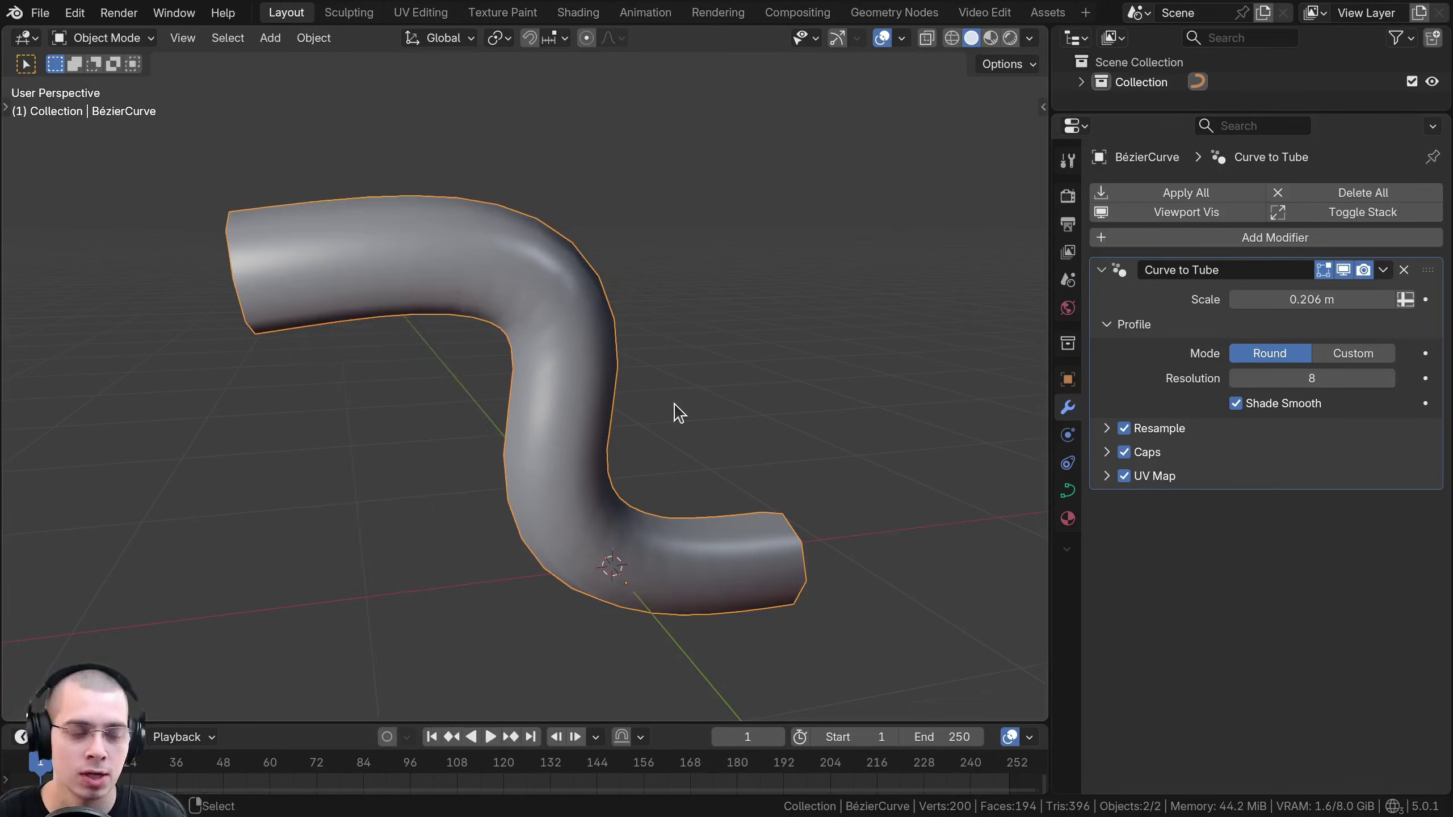
pyautogui.moveTo(674, 412); pyautogui.dragTo(641, 407, button='middle')
pyautogui.hotkey('ctrl', 'a')
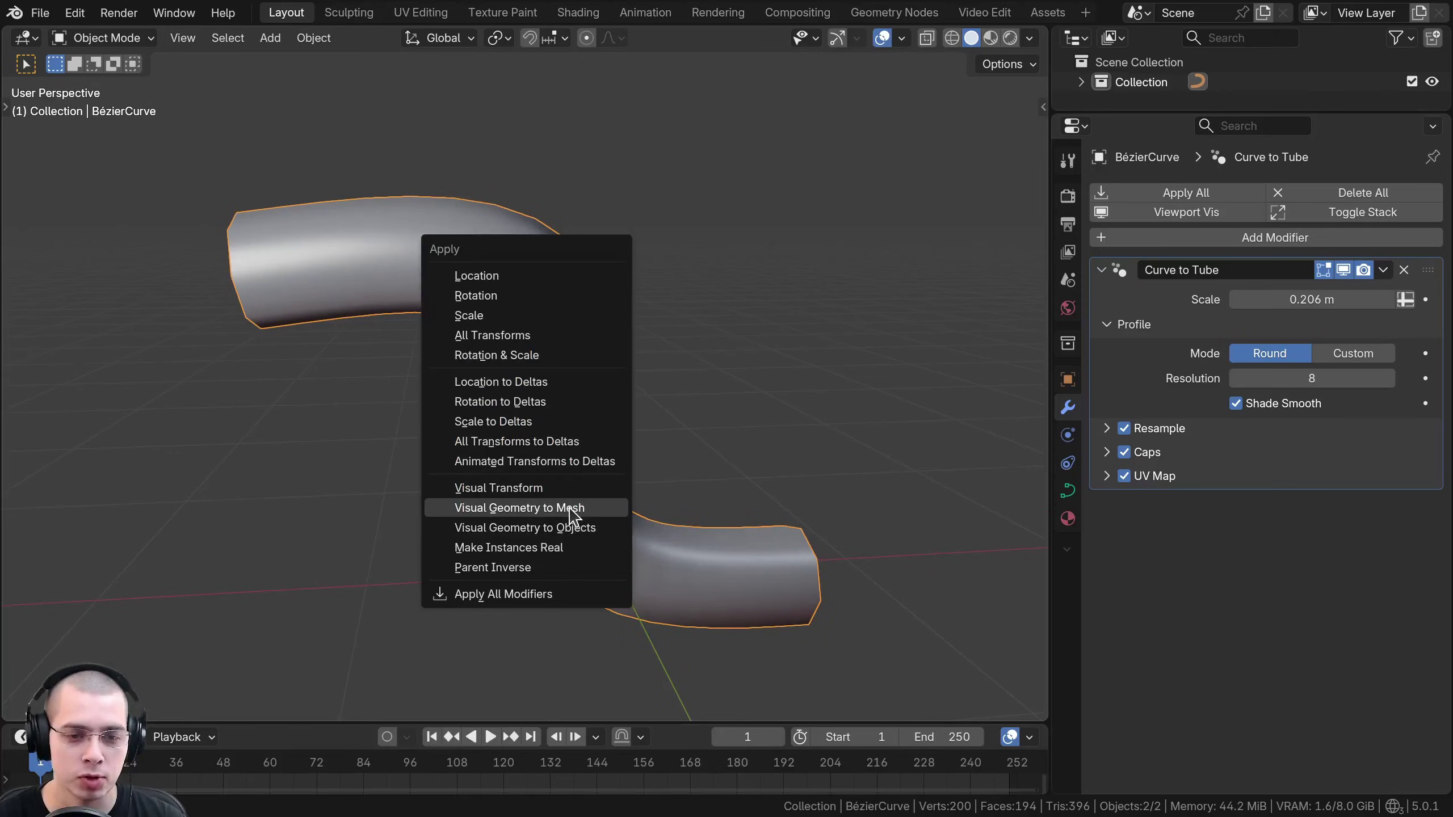
pyautogui.press('Escape')
# Convert the tube curve to a mesh, inspect its whole geometry in Edit Mode and return to Object Mode.
pyautogui.rightClick(563, 218)
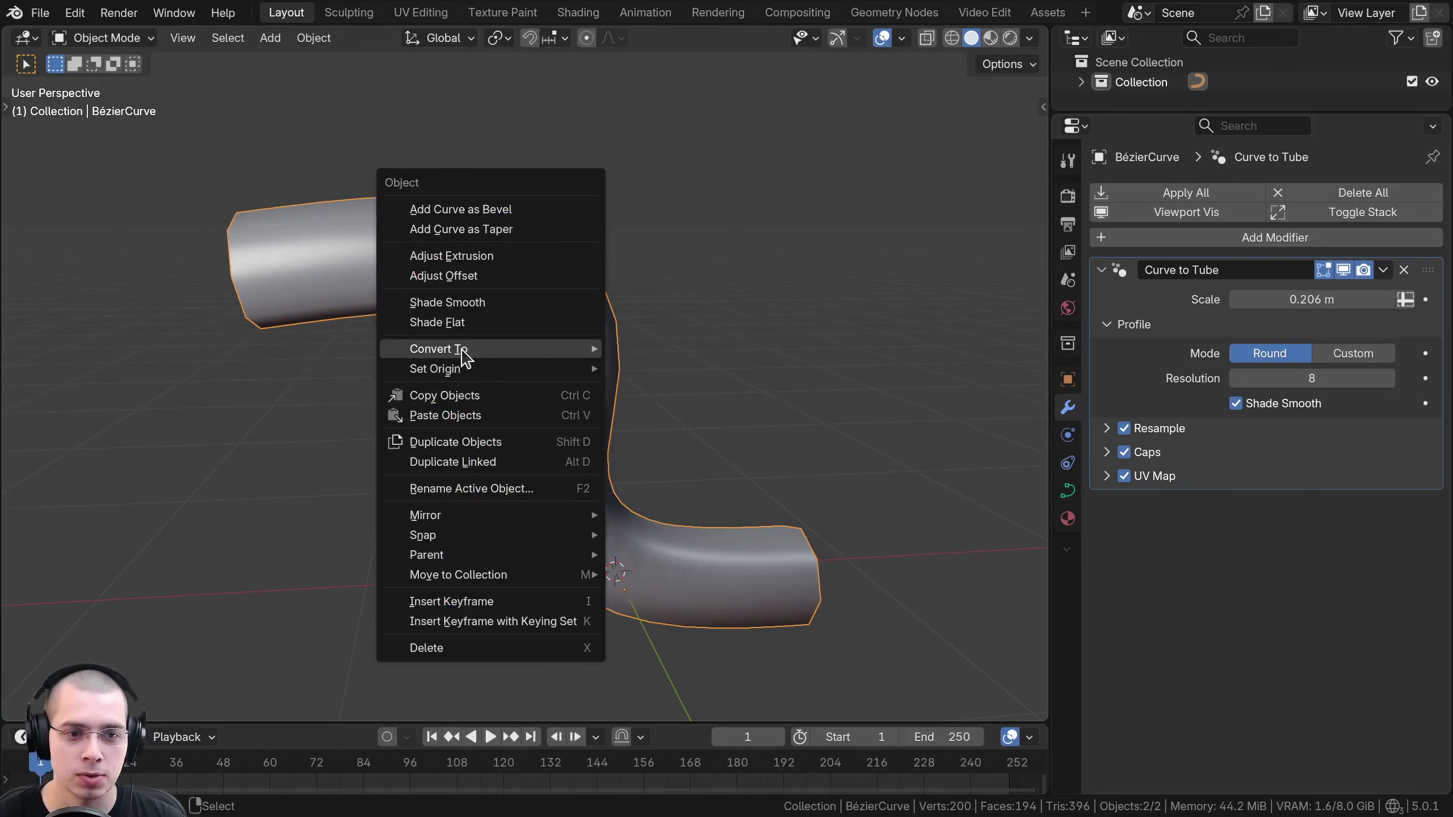
pyautogui.moveTo(467, 349)
pyautogui.click(686, 351)
pyautogui.press('Tab')
pyautogui.press('a')
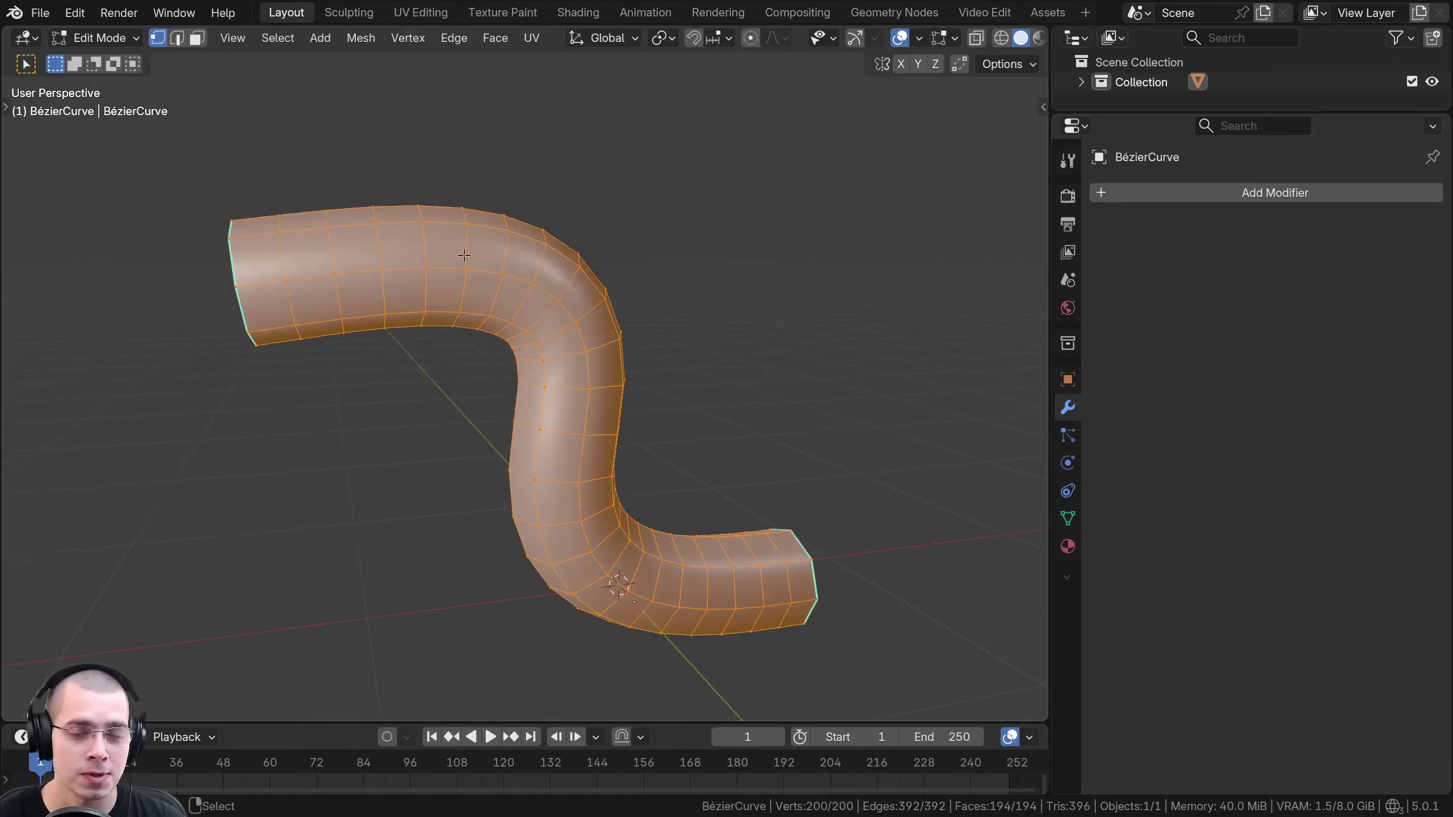
pyautogui.moveTo(469, 181); pyautogui.dragTo(669, 402, button='middle')
pyautogui.press('Tab')
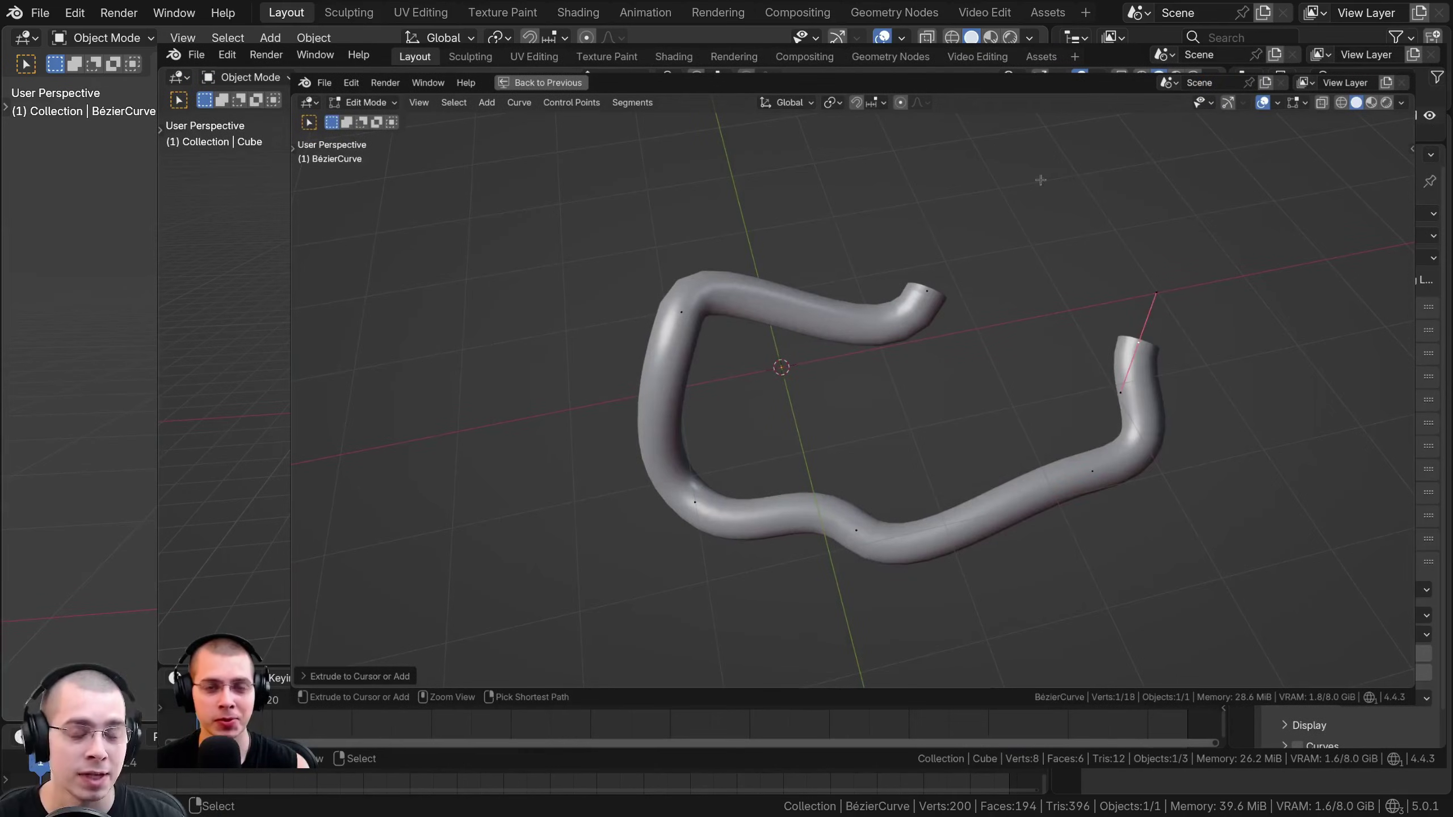